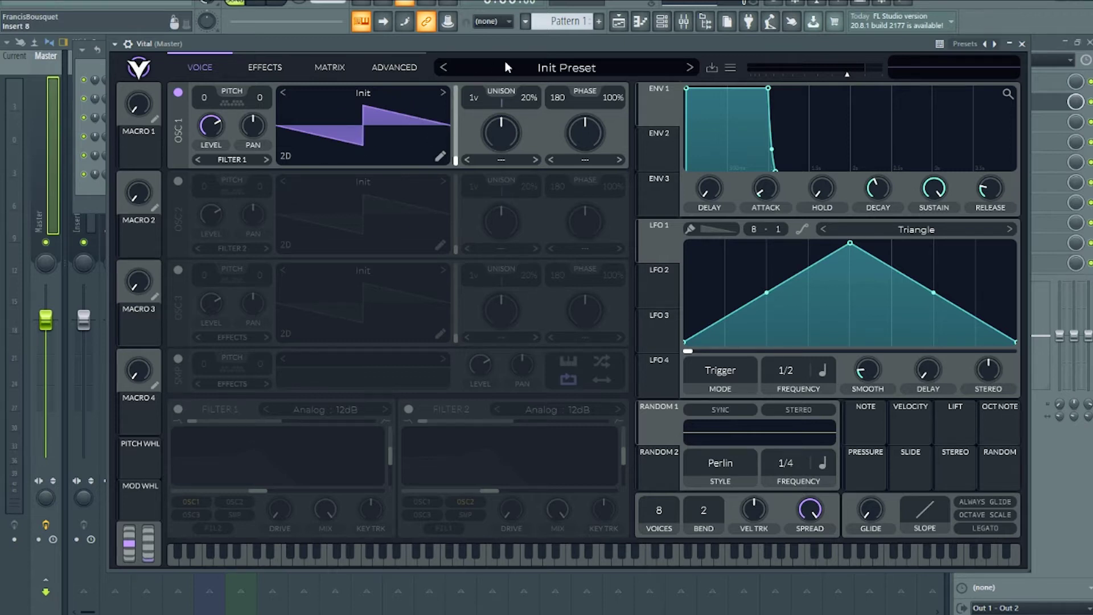
- Open the CS-80 sampler channel from the Channel rack and preview its waveform
click(97, 67)
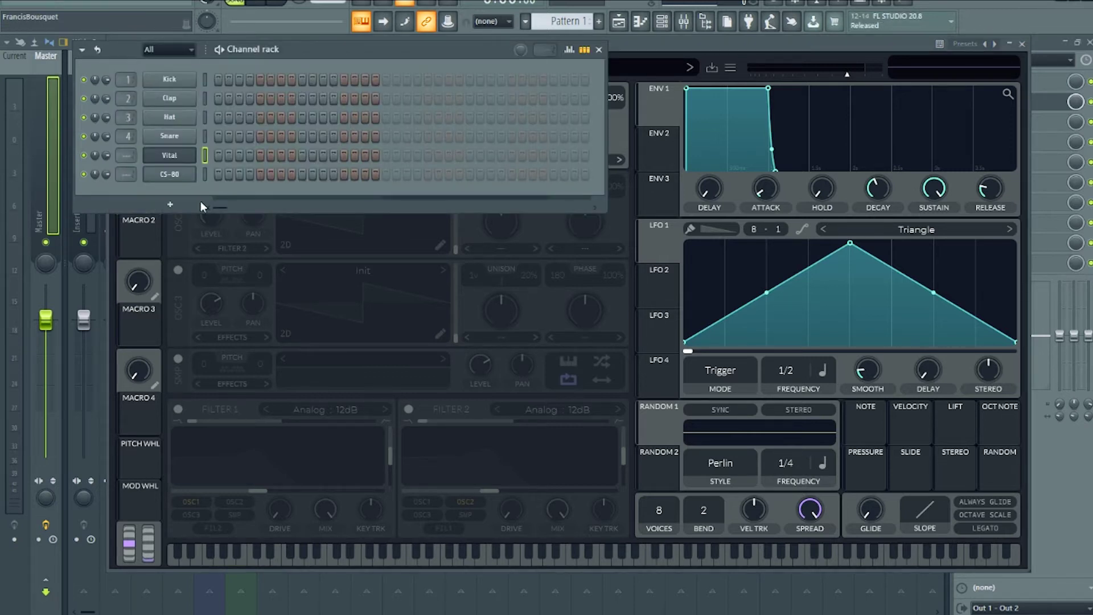
click(180, 179)
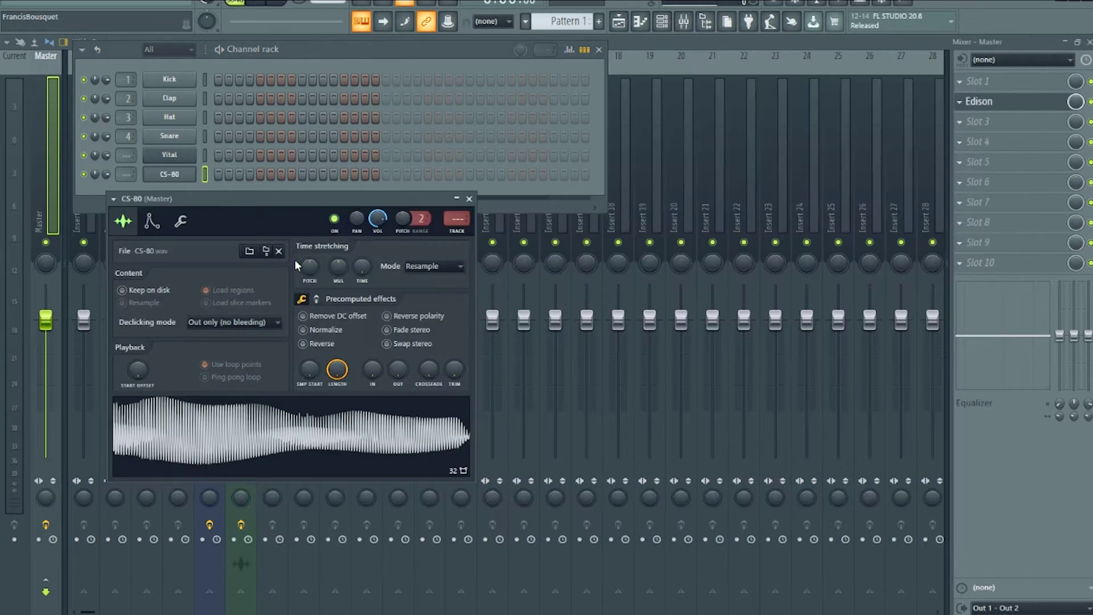
drag(296, 204, 478, 161)
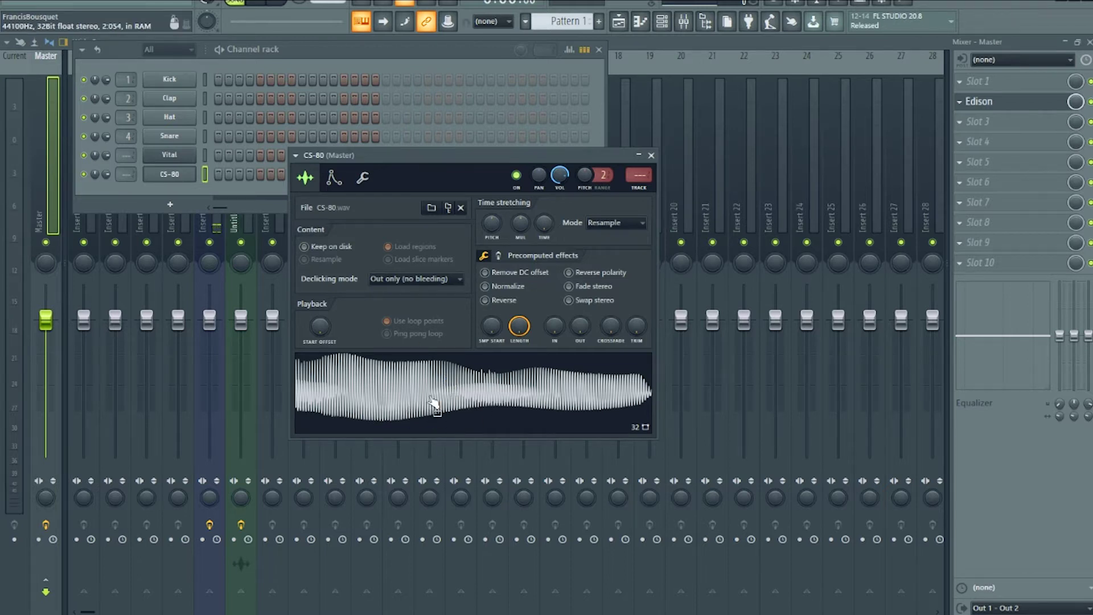
click(464, 397)
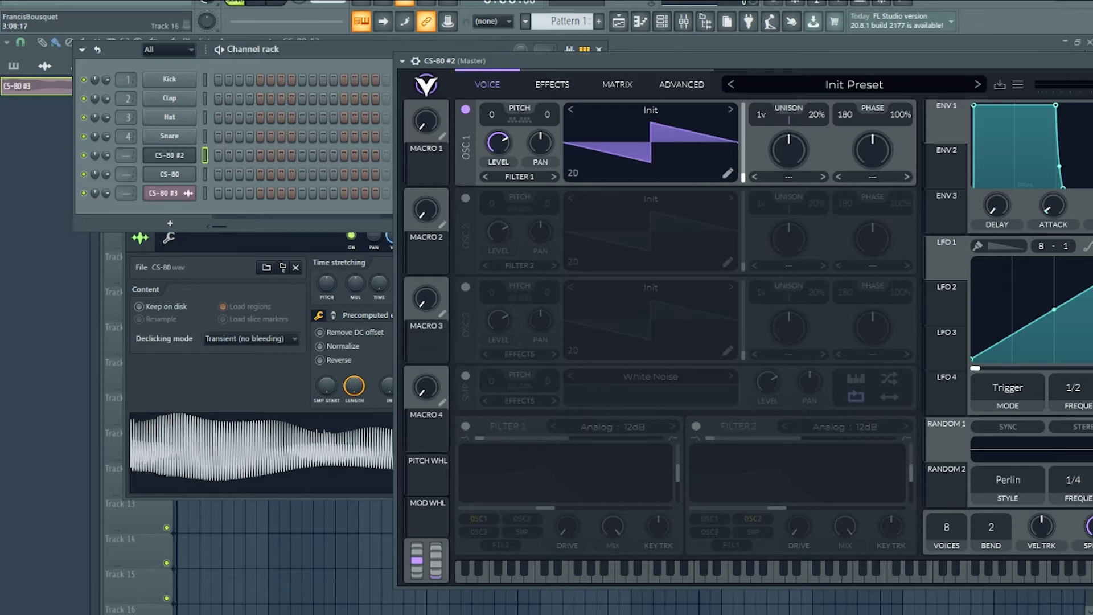
- Load CS-80.wav onto oscillator 1's wavetable and shift it to a later frame
key(alt+Tab)
drag(138, 276, 632, 165)
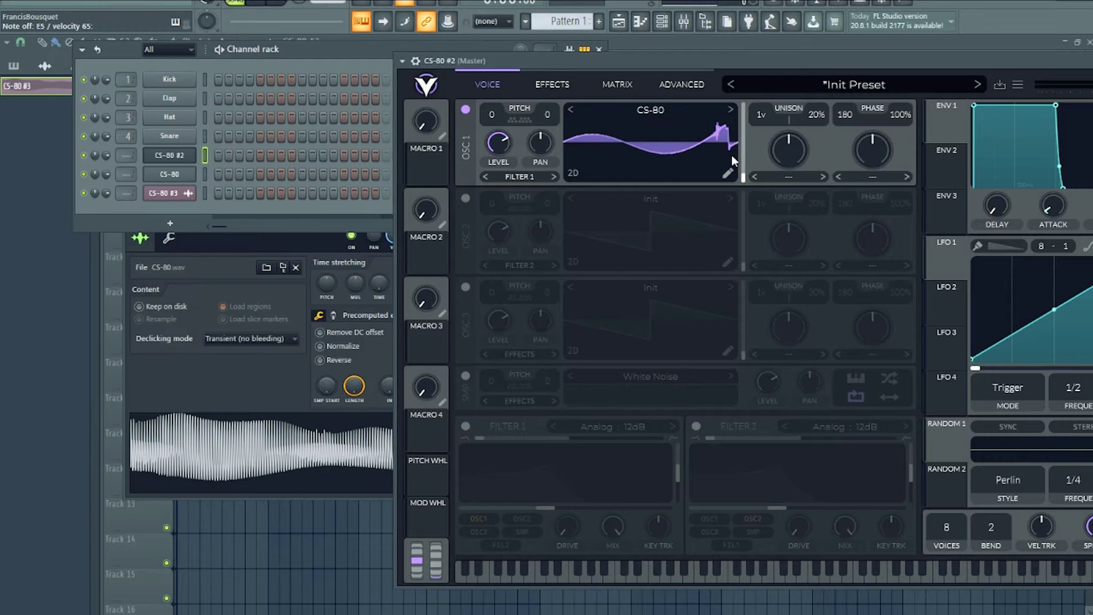
mouse_move(743, 171)
mouse_down()
mouse_move(752, 147)
mouse_move(757, 193)
mouse_move(739, 188)
mouse_up()
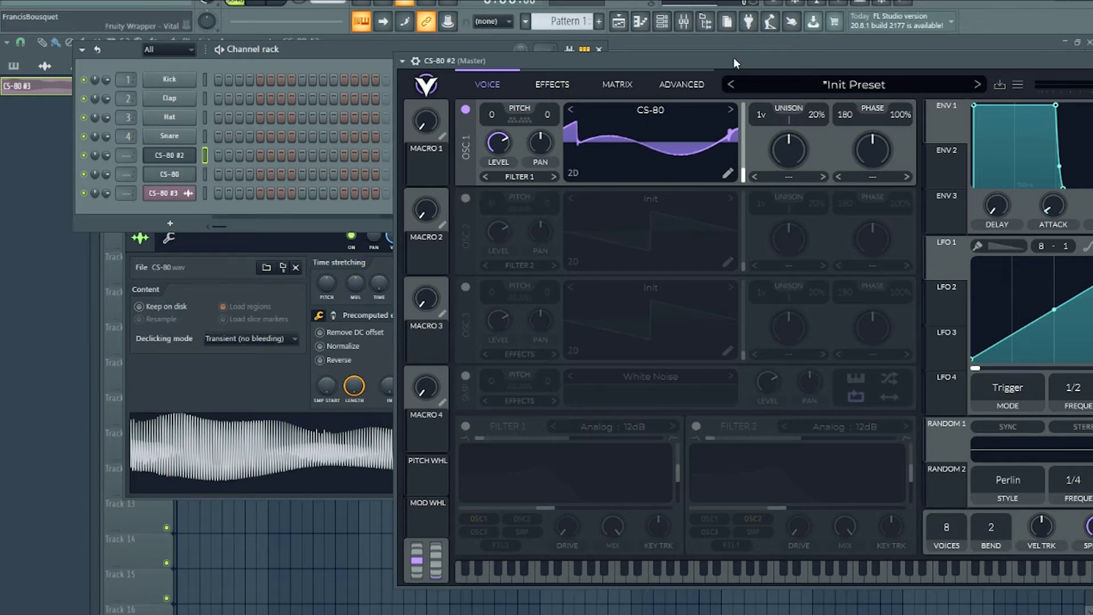
- Audition oscillator 2 against oscillator 1, then set oscillator 1's CS-80 frame to 71
key(q)
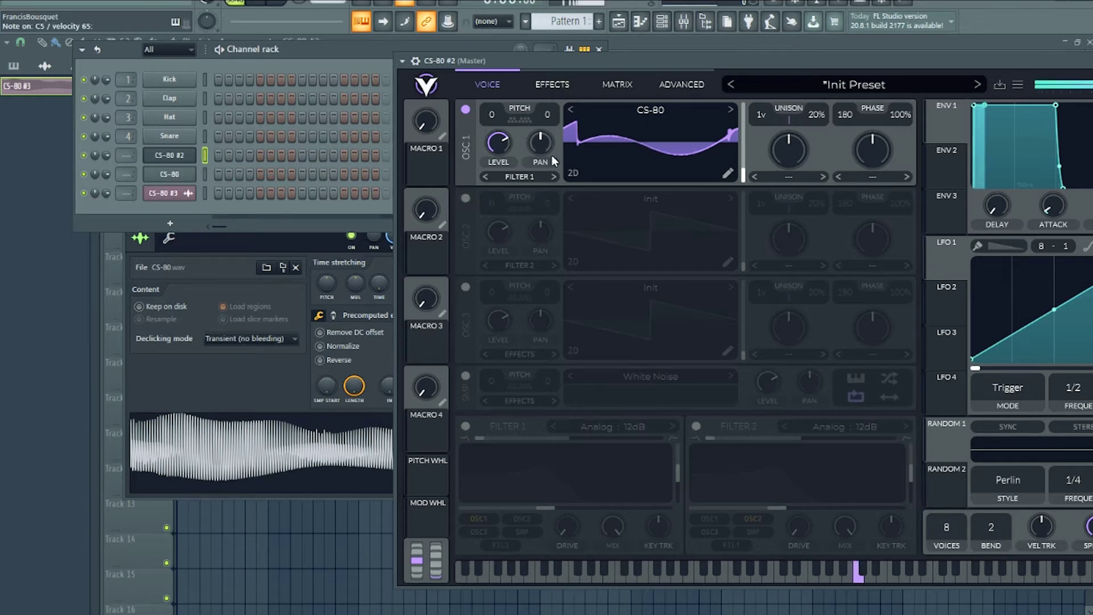
click(466, 198)
click(465, 109)
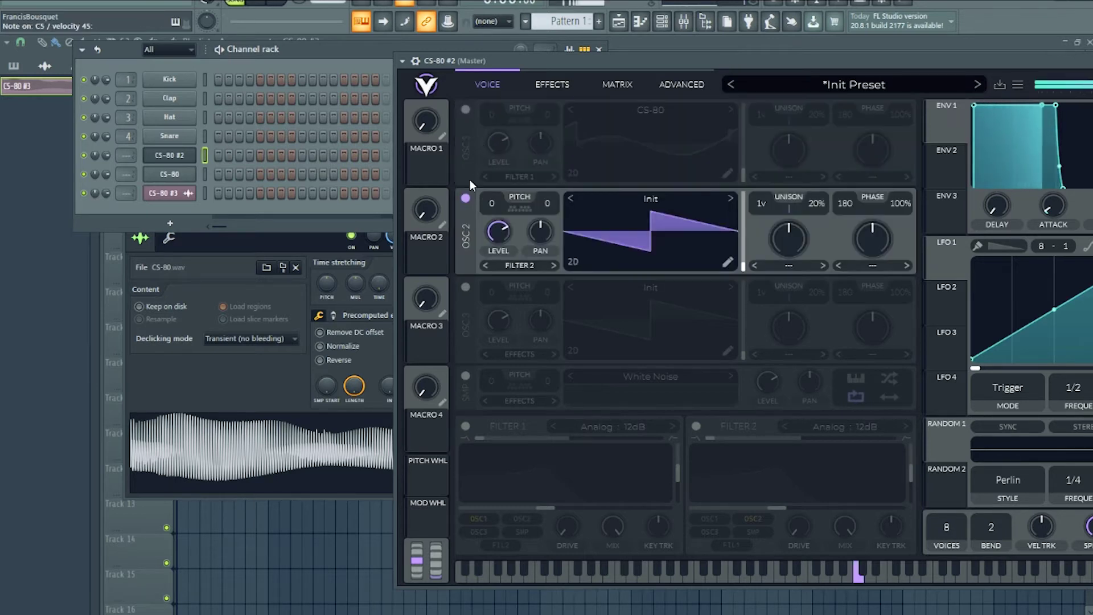
click(466, 198)
click(466, 109)
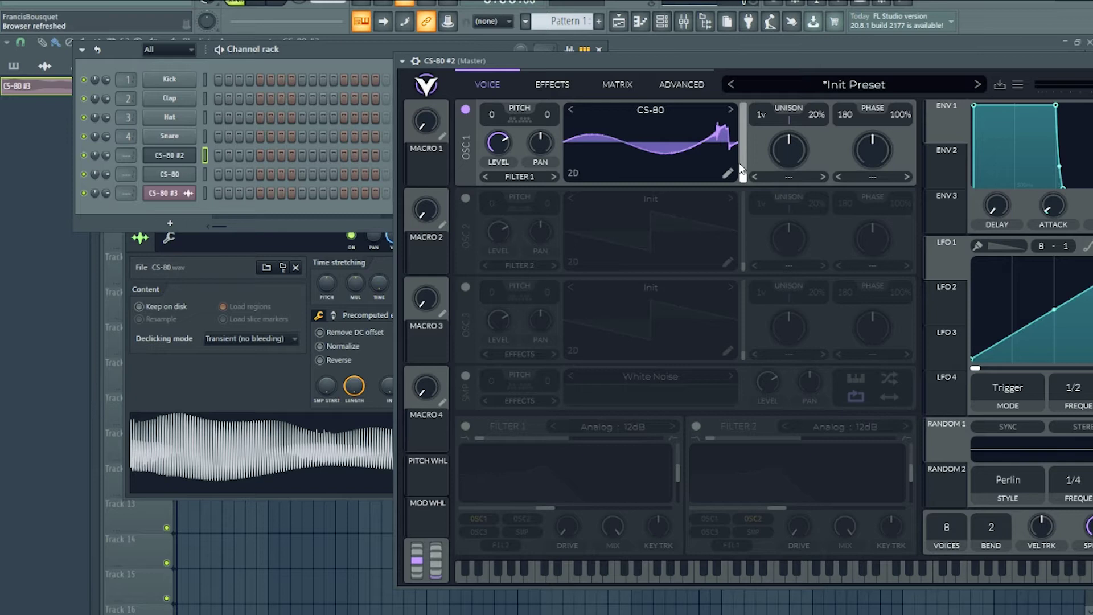
mouse_move(742, 170)
mouse_down()
mouse_move(743, 151)
mouse_move(746, 164)
mouse_up()
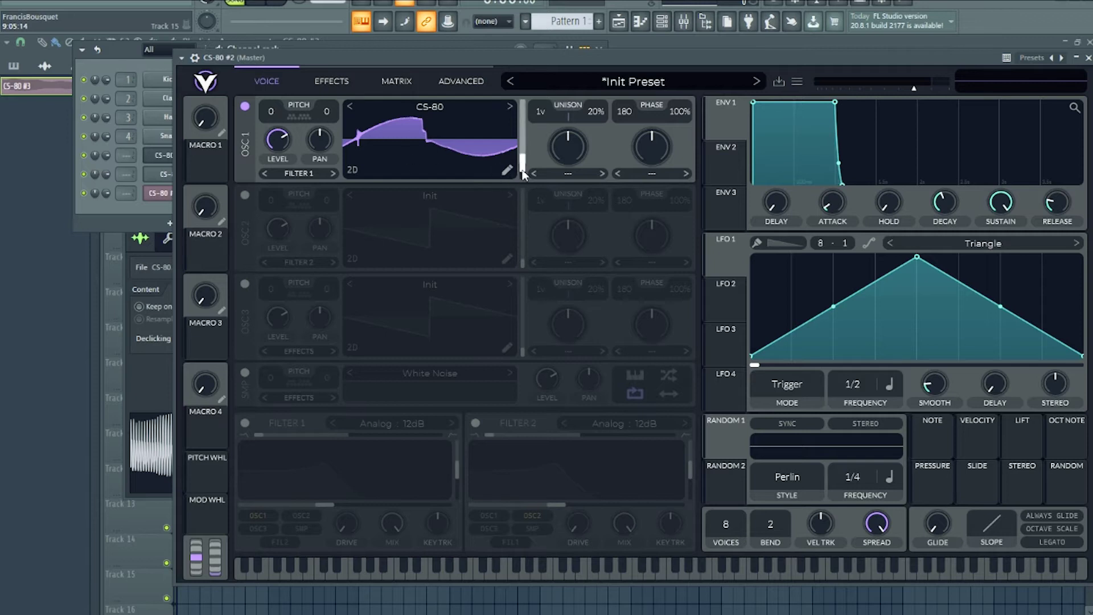
- Save oscillator 1's table from the wavetable editor as the user wavetable CS-80
click(507, 170)
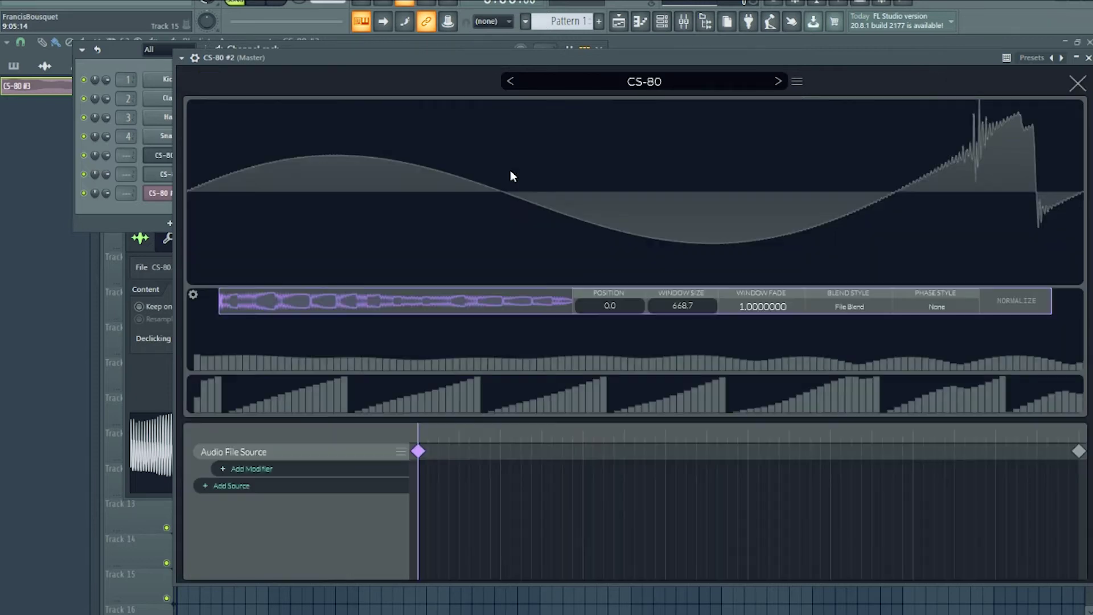
click(795, 82)
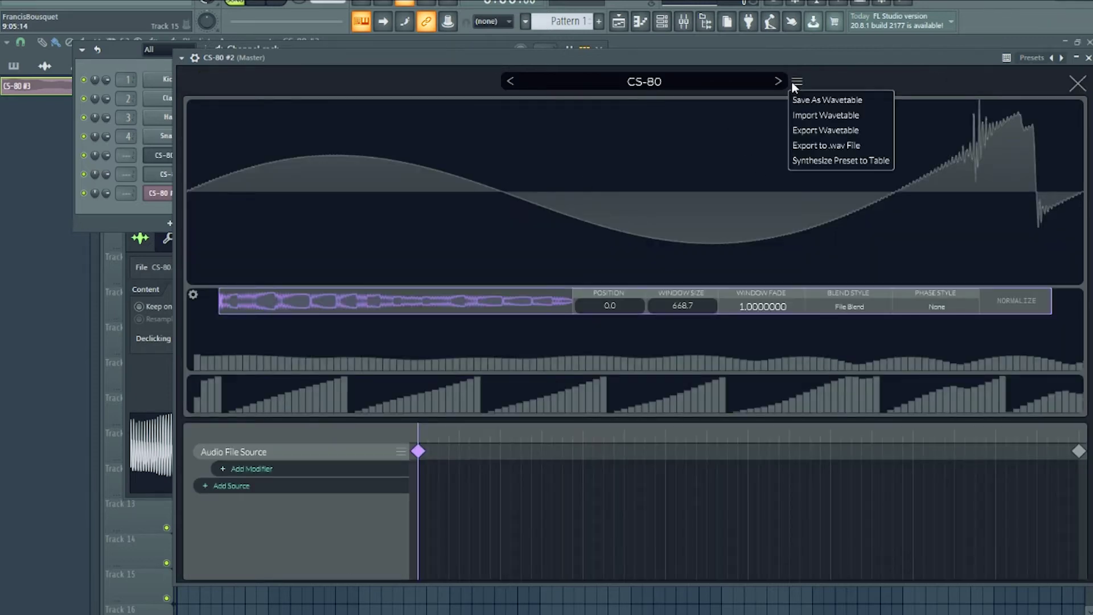
click(858, 104)
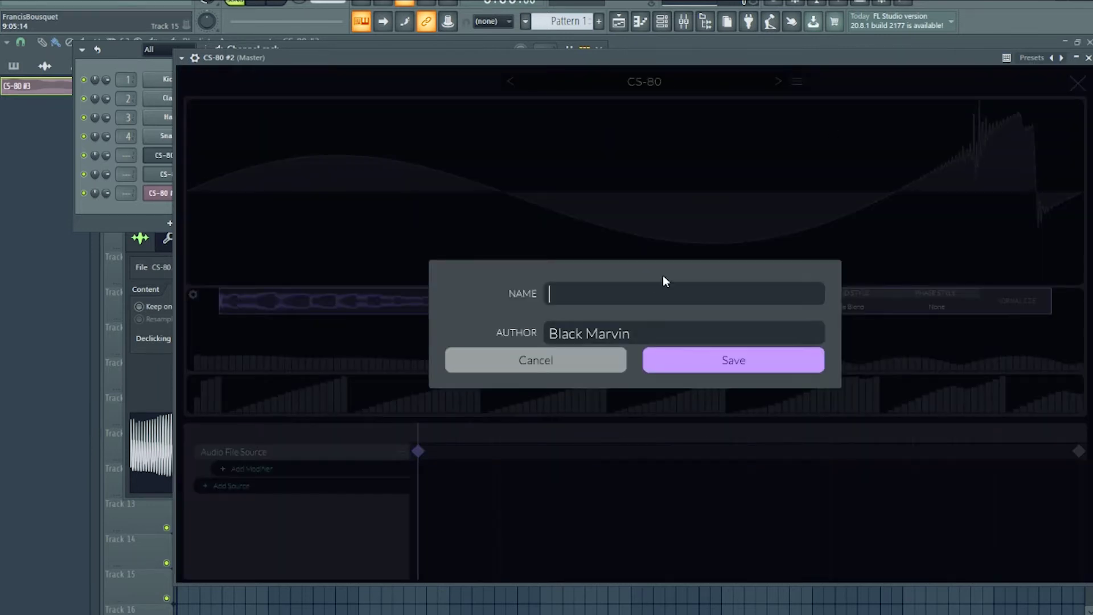
text(C)
key(Return)
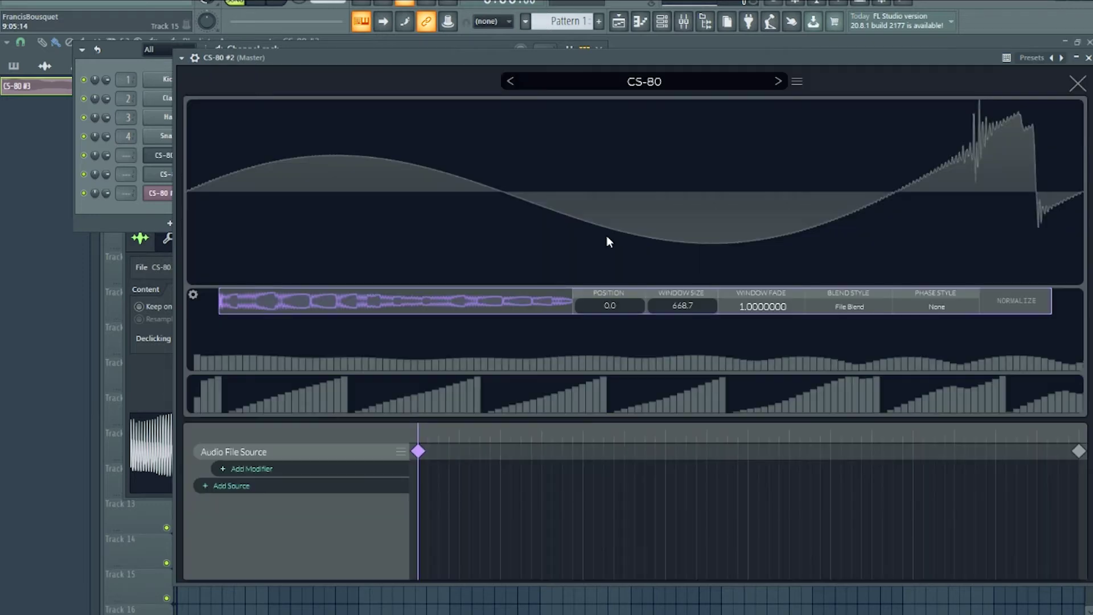
click(1077, 84)
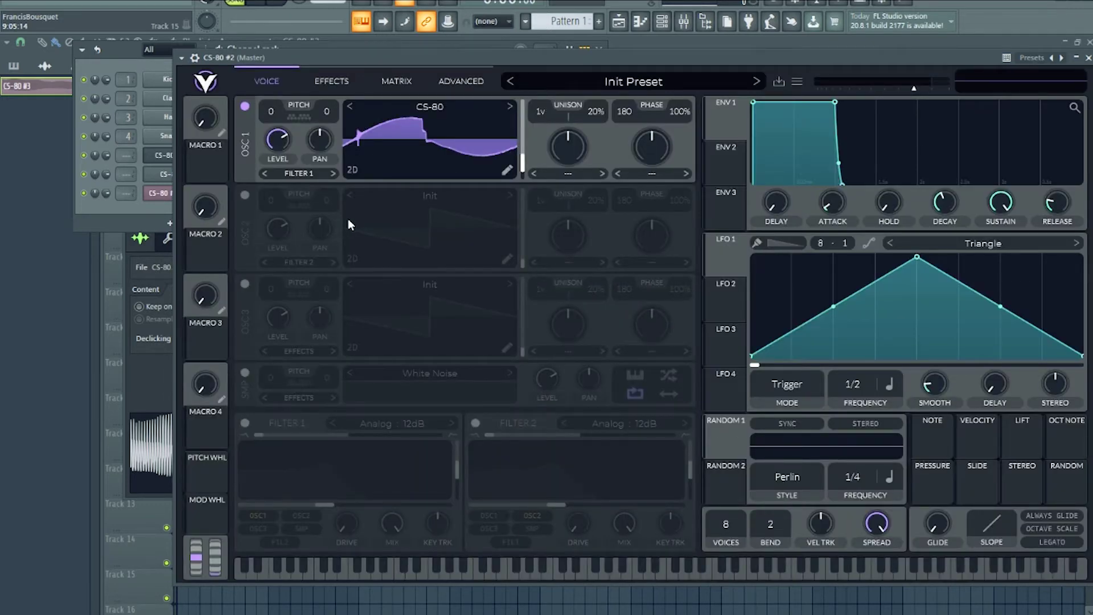
- Enable oscillator 2 and load the User CS-80 wavetable into it
click(245, 196)
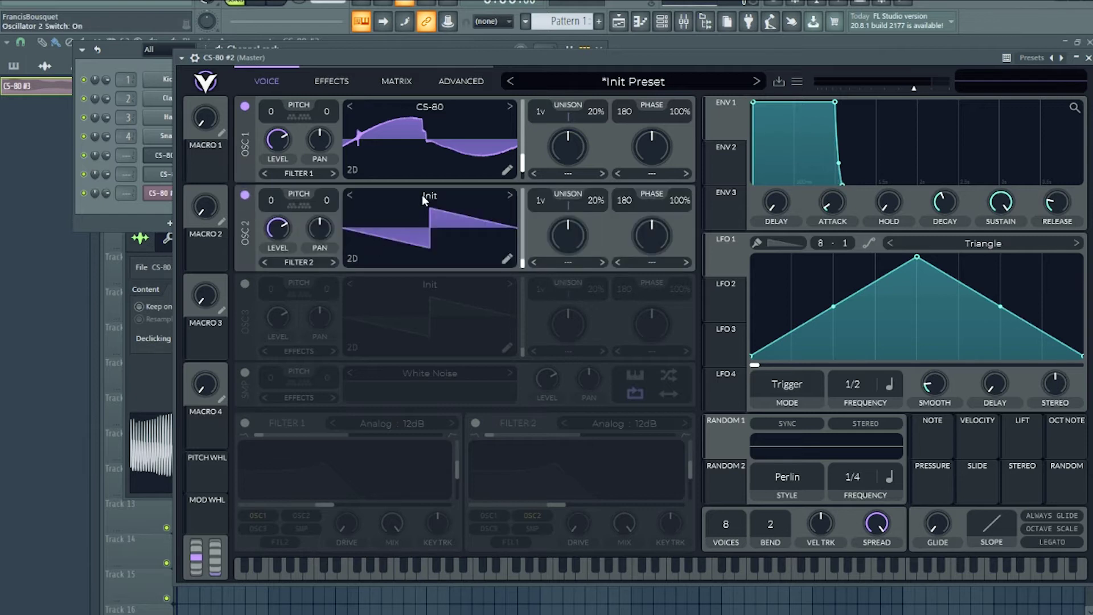
click(426, 196)
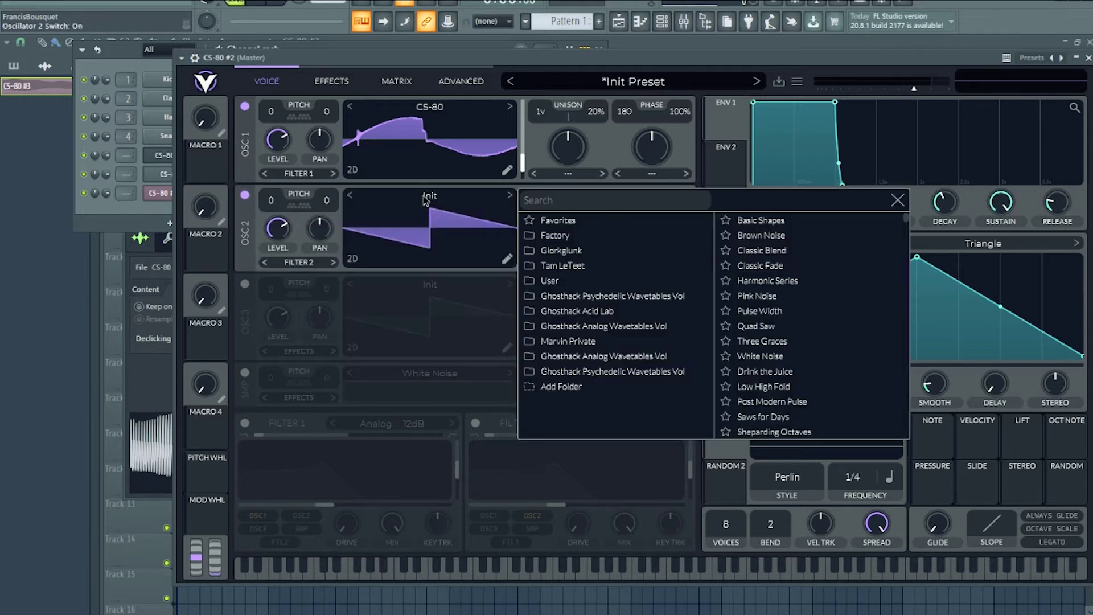
click(595, 284)
click(791, 283)
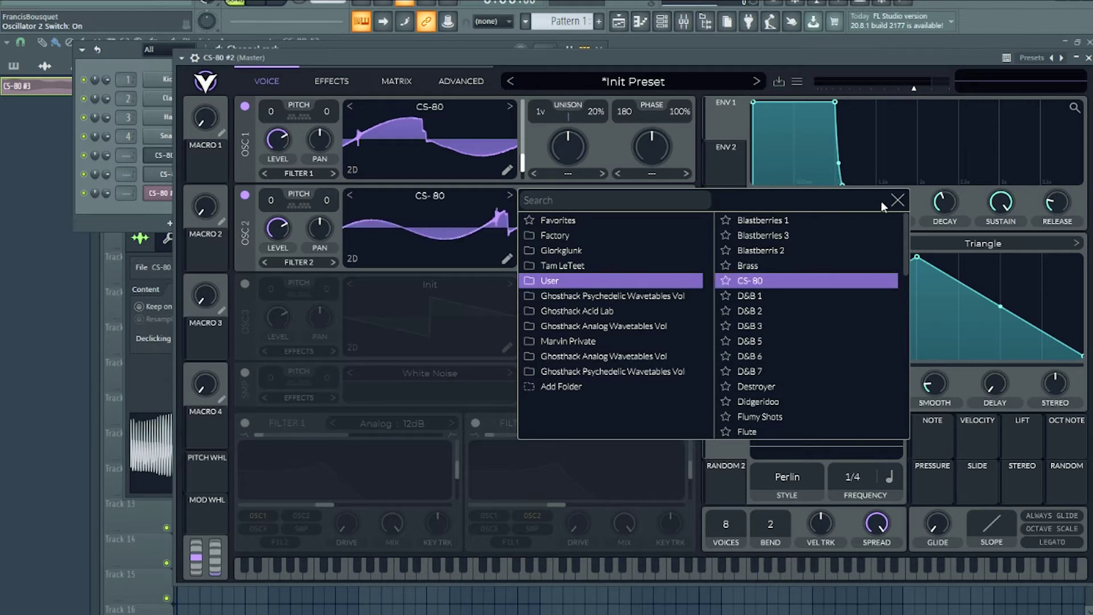
click(896, 202)
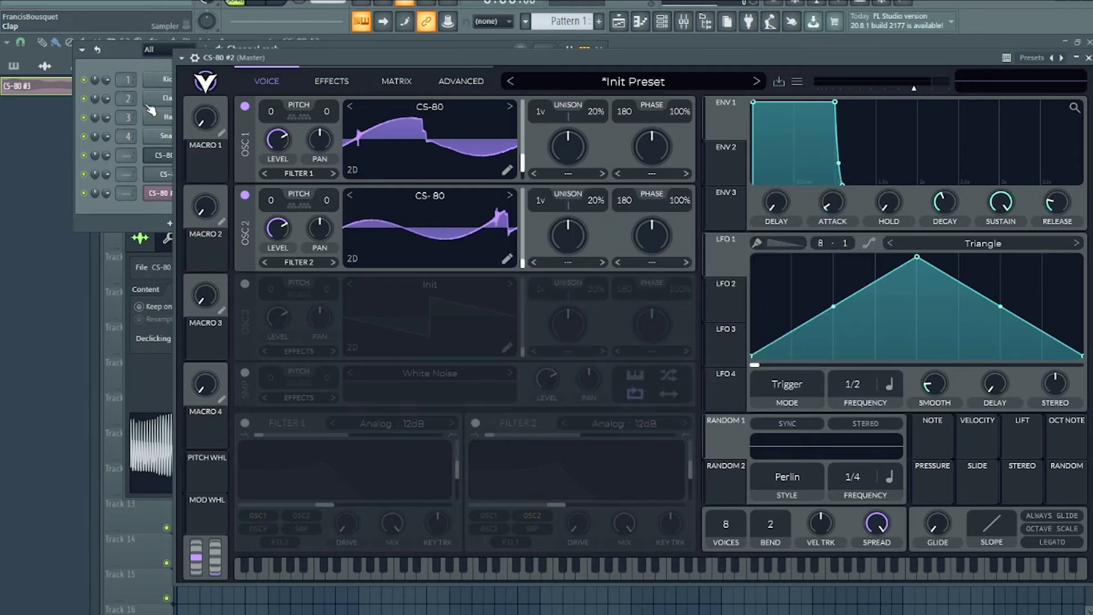
- Move oscillator 2 to its last wavetable frame and lower its level
click(244, 107)
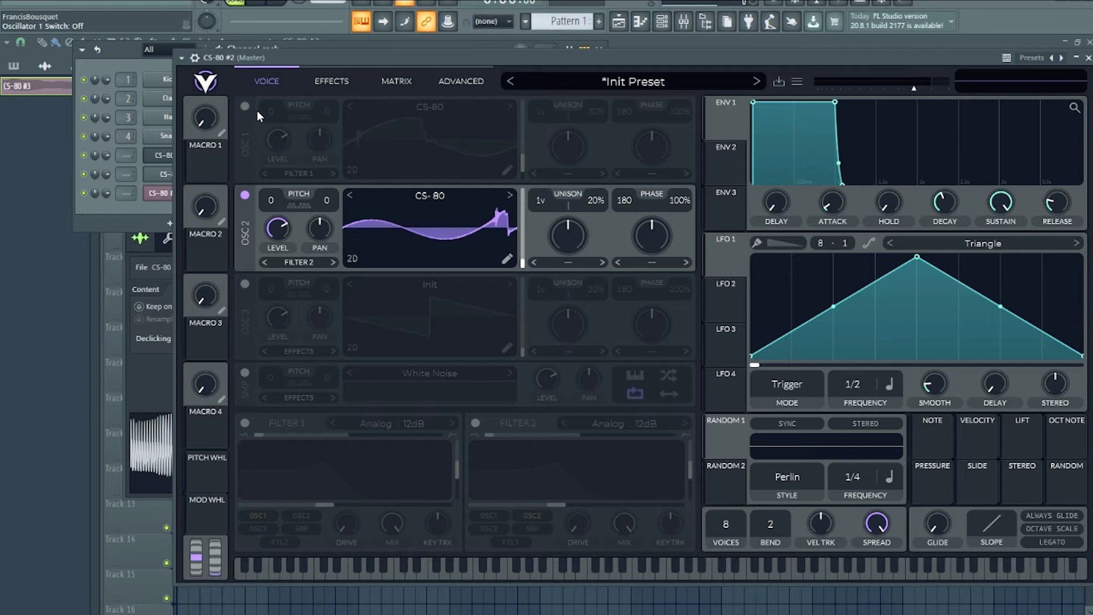
click(245, 107)
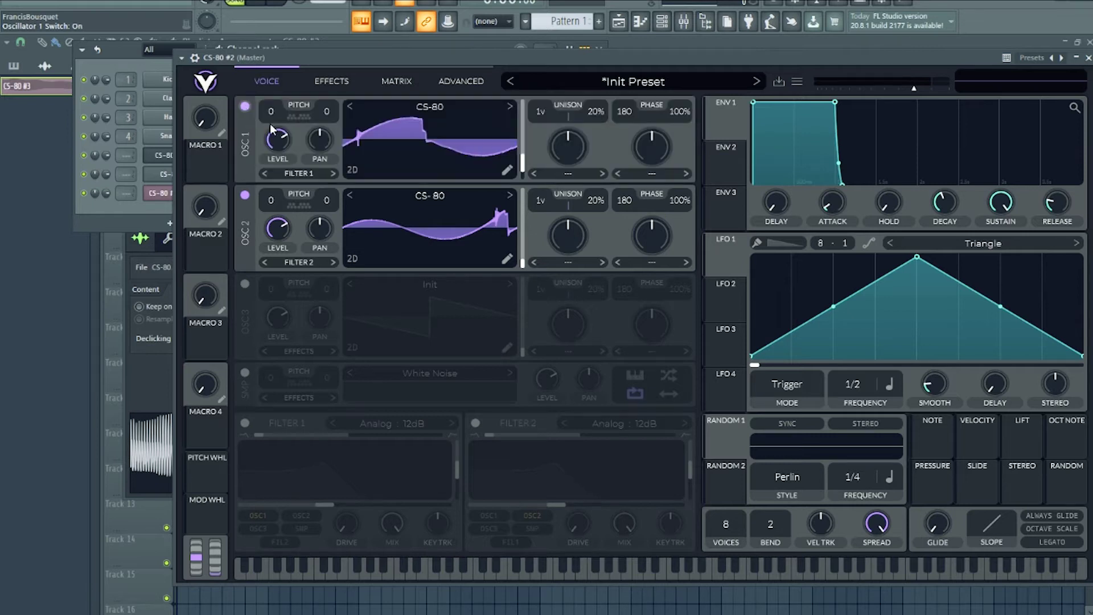
drag(520, 230, 535, 261)
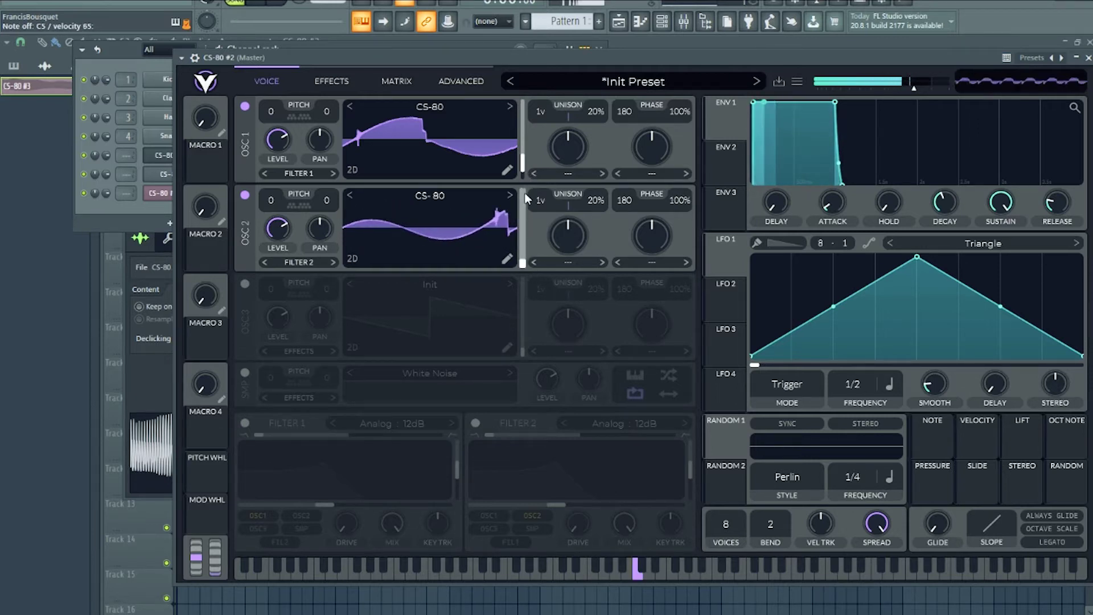
mouse_move(277, 231)
mouse_down()
mouse_move(275, 295)
mouse_move(268, 239)
mouse_up()
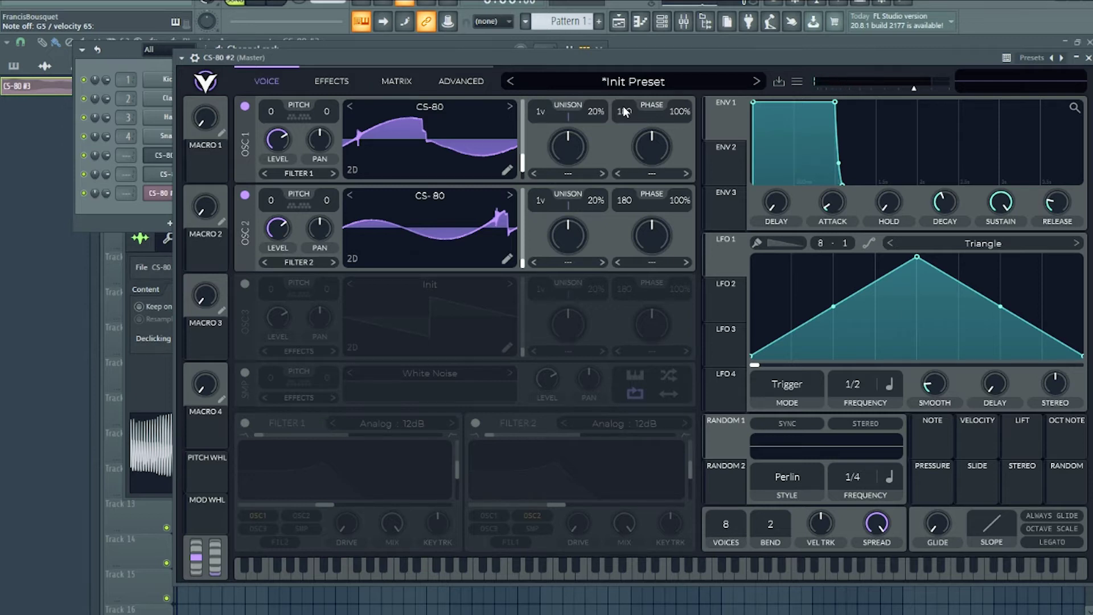
- Give OSC 1 and OSC 2 8 unison voices at 12% and 34% detune; ENV 1 release ~1.26 s
drag(537, 115, 551, 60)
drag(542, 196, 548, 144)
drag(603, 206, 601, 195)
drag(597, 111, 582, 141)
drag(1062, 207, 1054, 199)
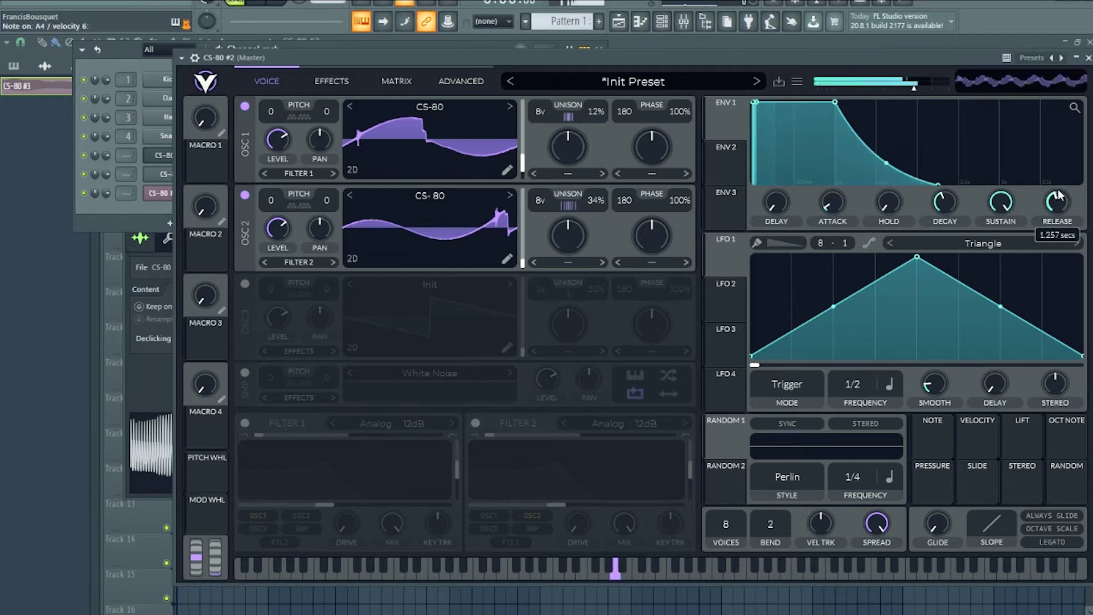
- Enable Filter 1, route the oscillators into it, and raise its cutoff
click(244, 423)
click(301, 515)
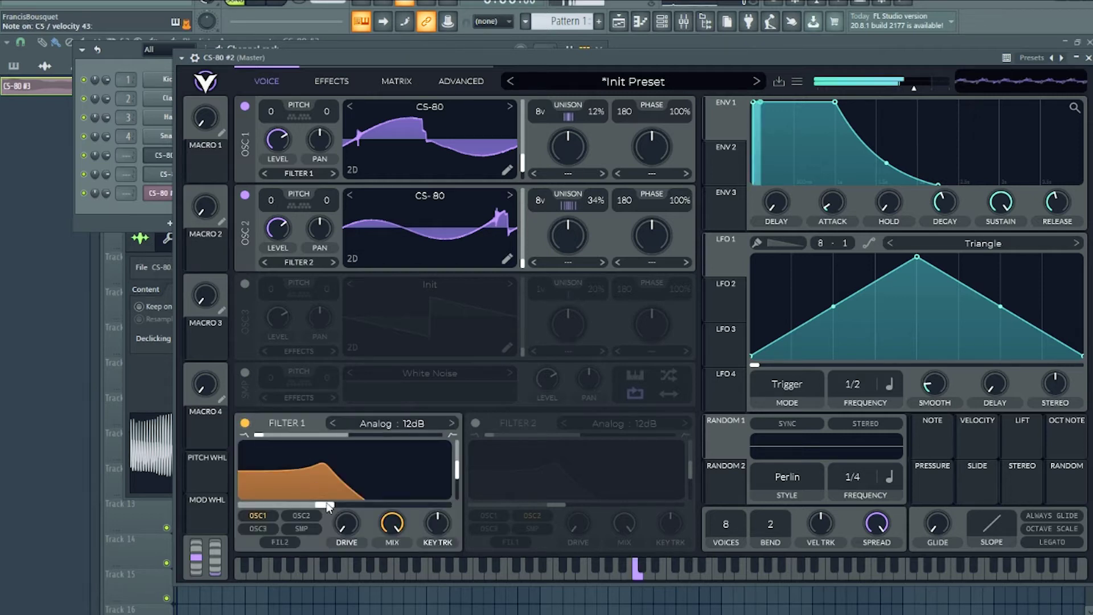
click(259, 527)
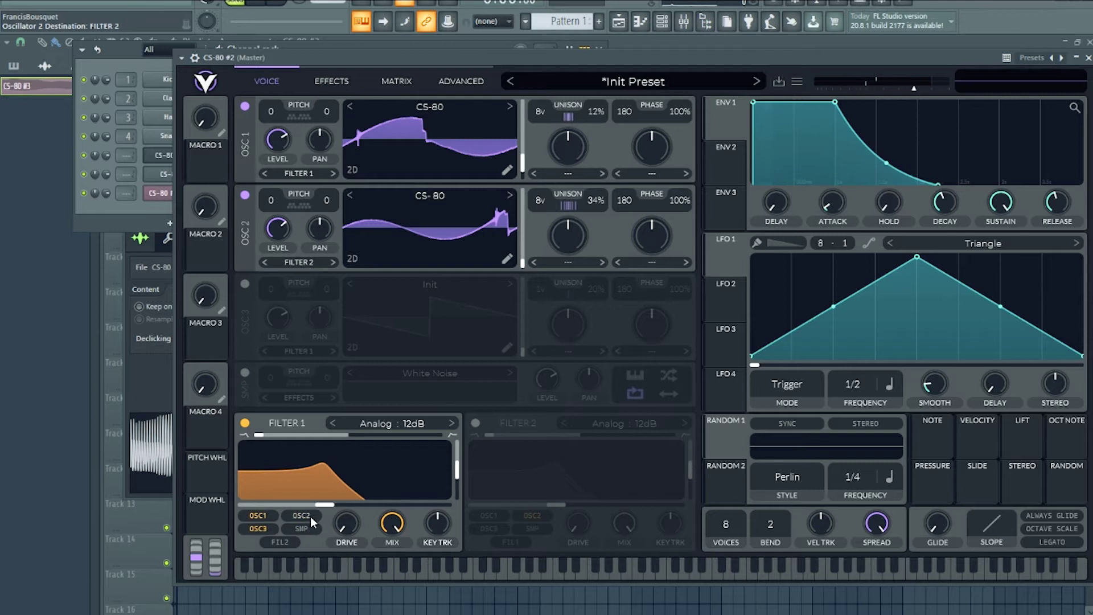
drag(333, 504, 381, 484)
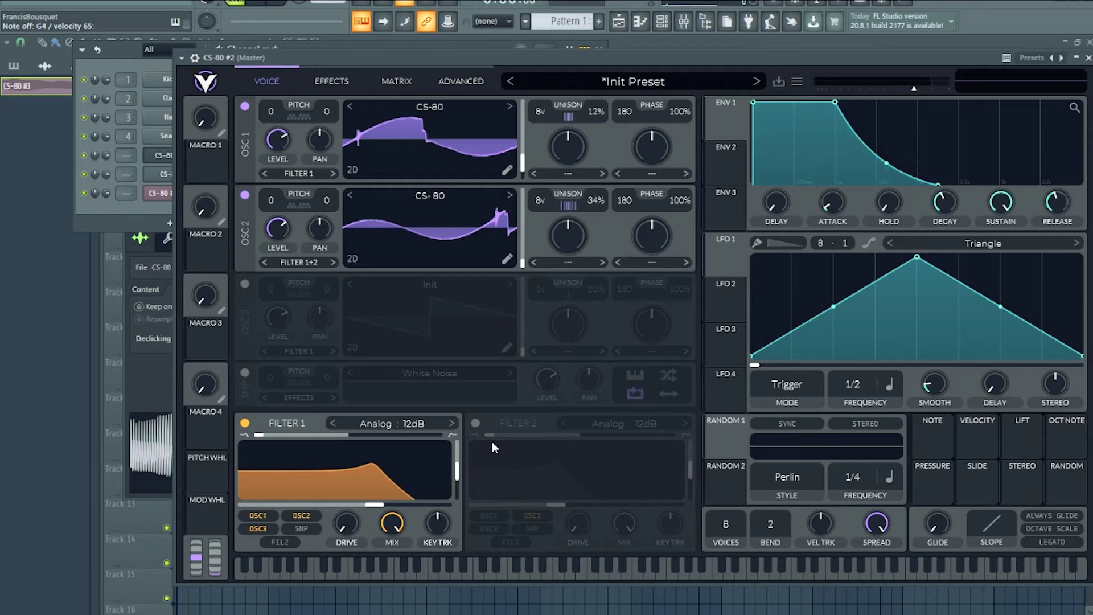
- Compare Ladder and Dirty models, settle on Ladder 12dB, and lower the cutoff
click(400, 423)
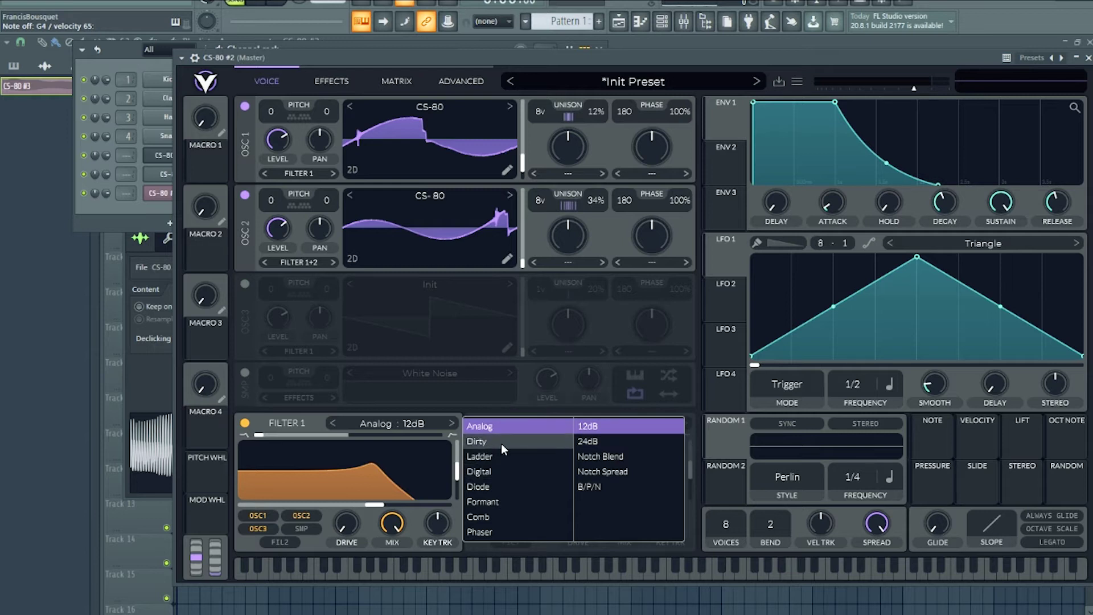
click(492, 457)
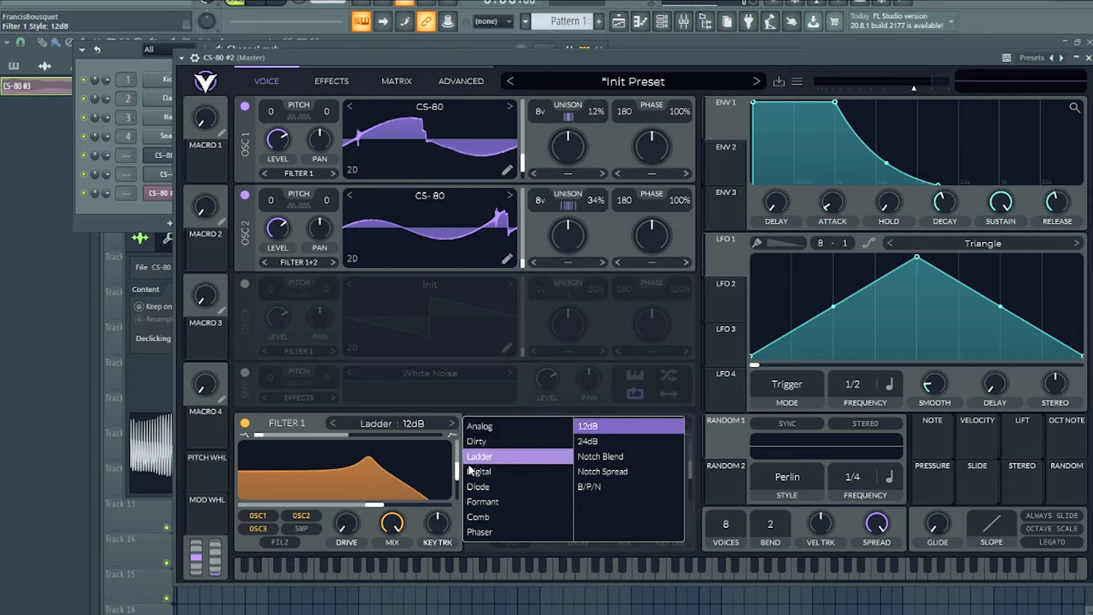
drag(374, 504, 380, 478)
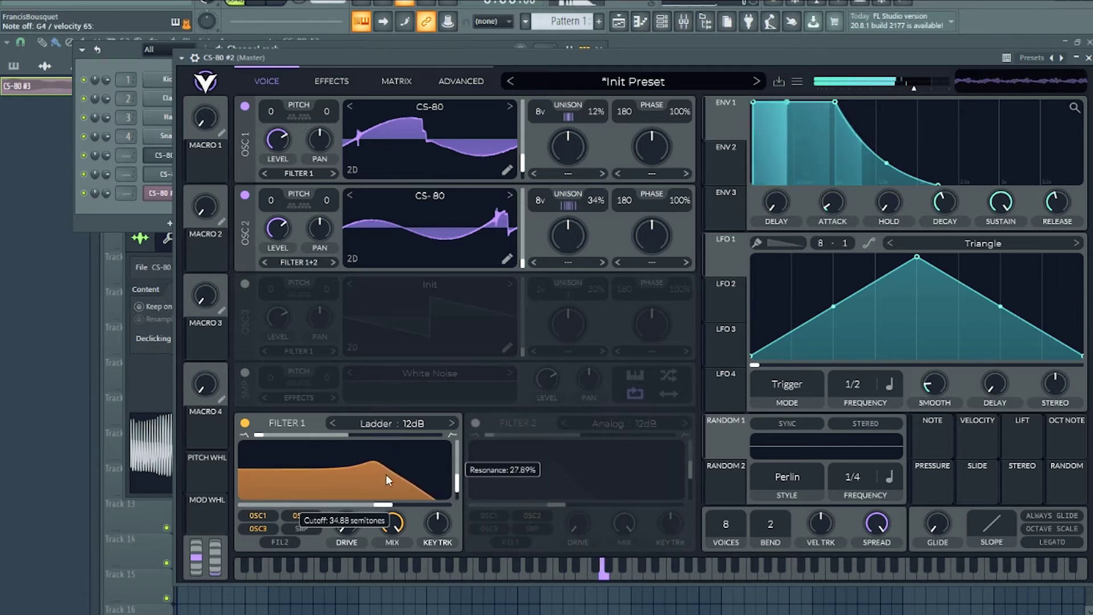
click(418, 422)
click(493, 441)
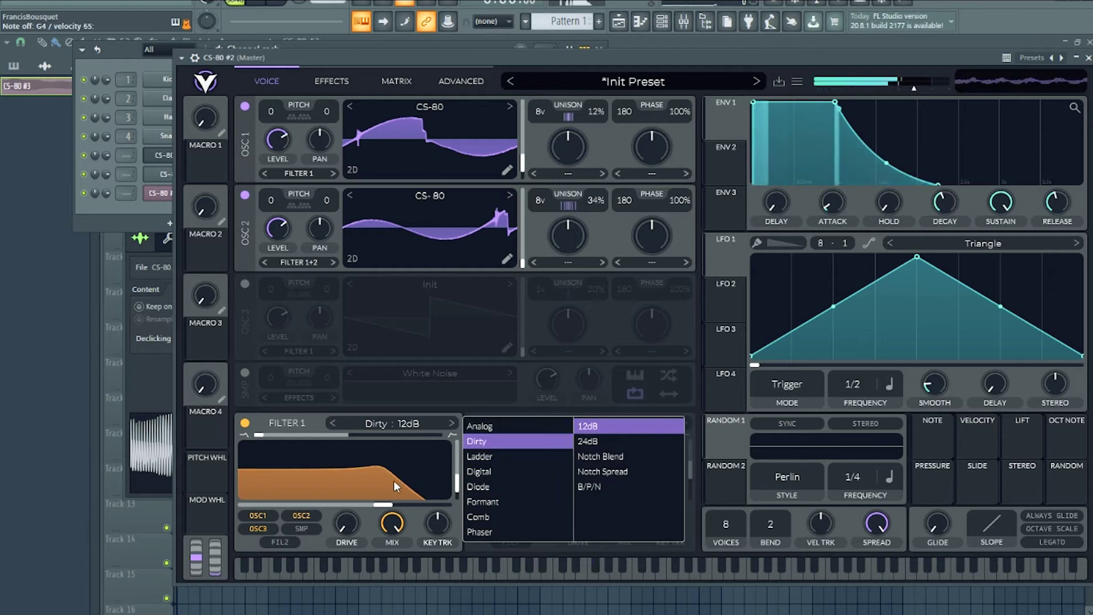
click(368, 514)
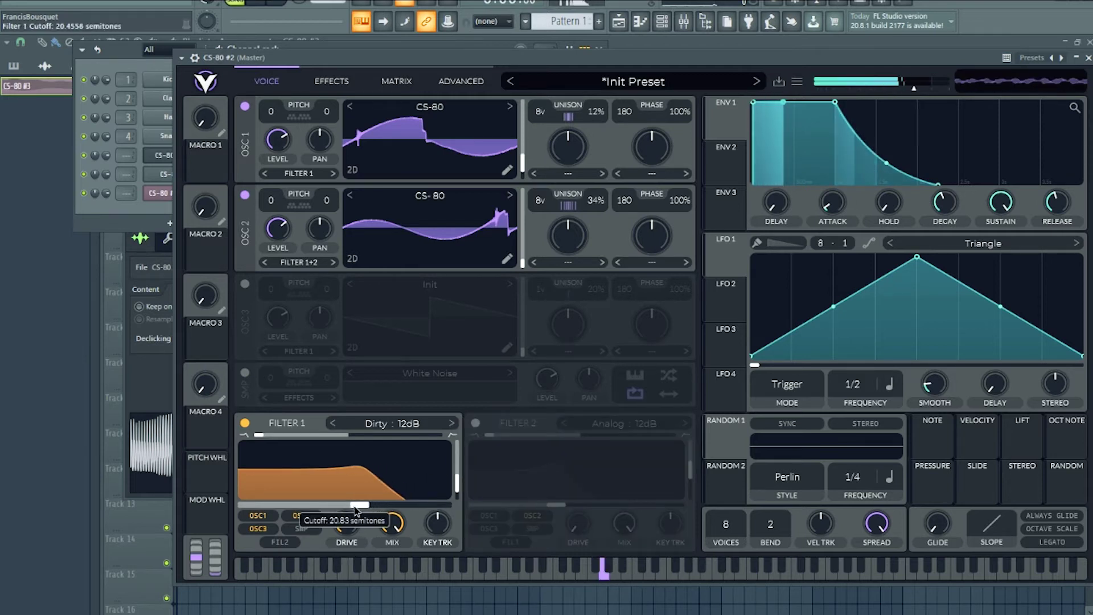
click(408, 422)
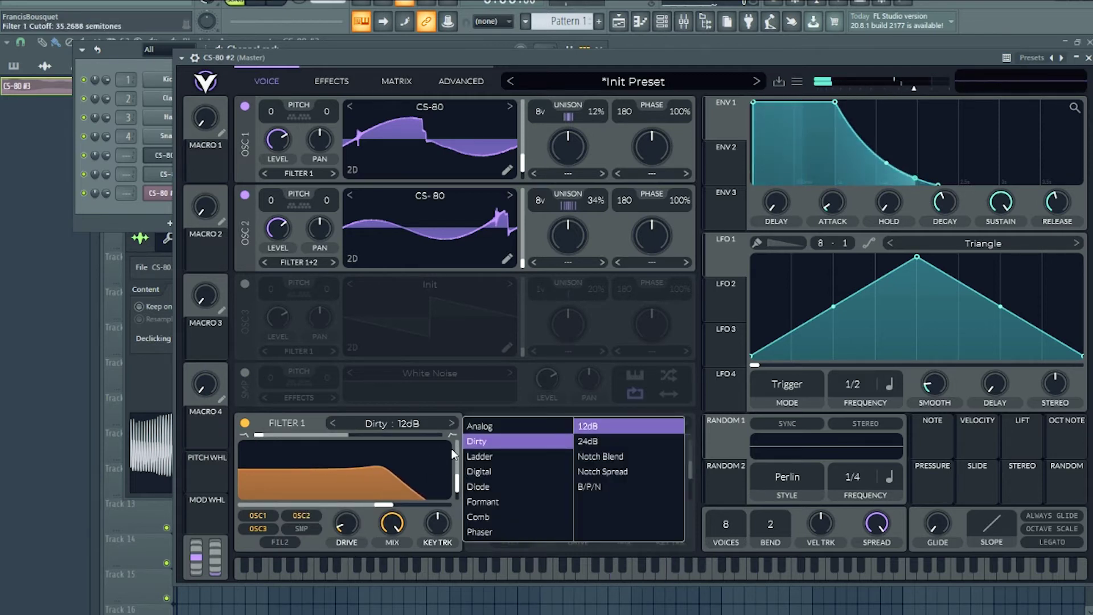
click(494, 456)
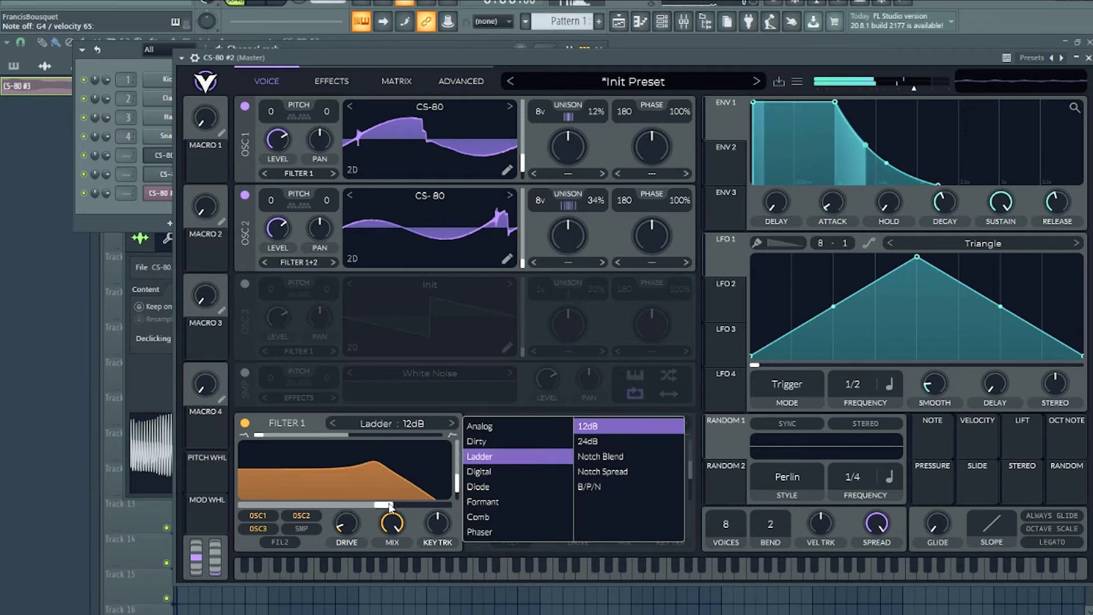
click(420, 503)
drag(383, 505, 376, 499)
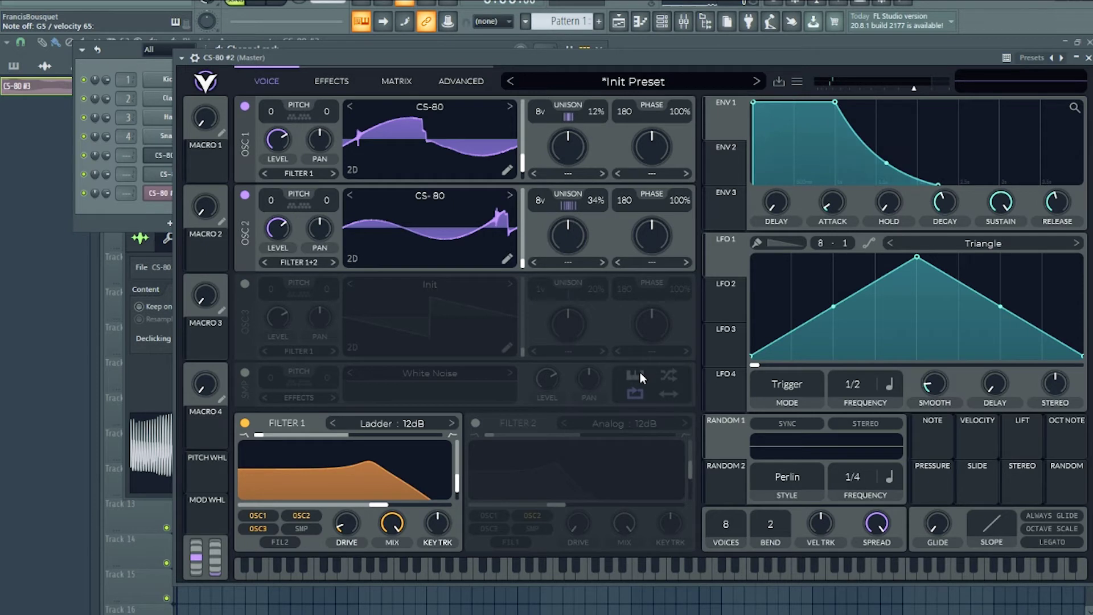
- Assign ENV 2 to Filter 1's cutoff and drop the cutoff to about 17 semitones
click(739, 166)
drag(727, 178, 345, 488)
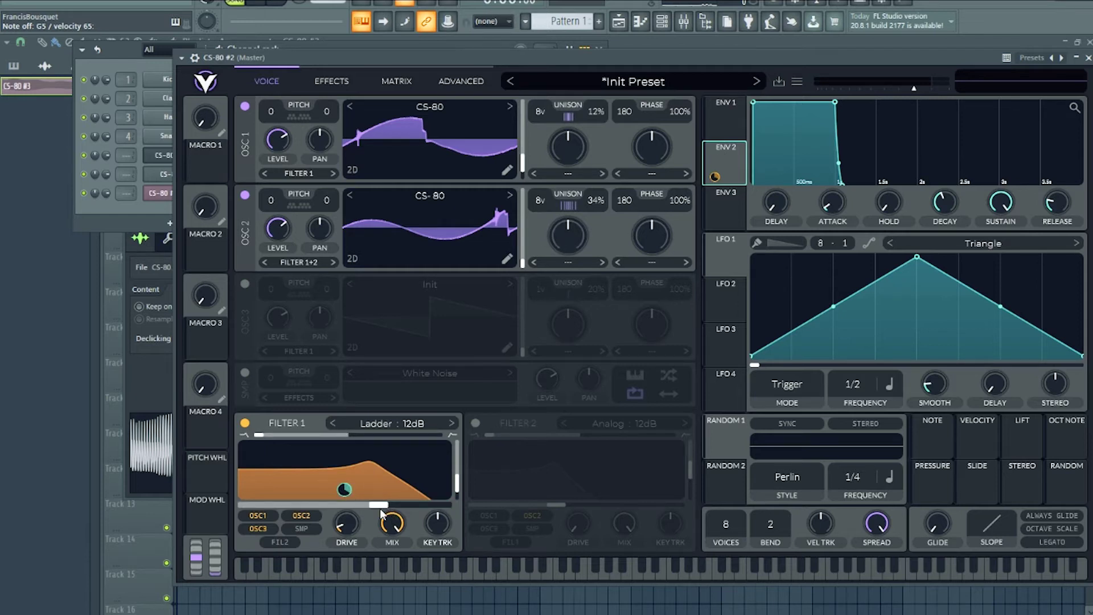
drag(378, 505, 353, 504)
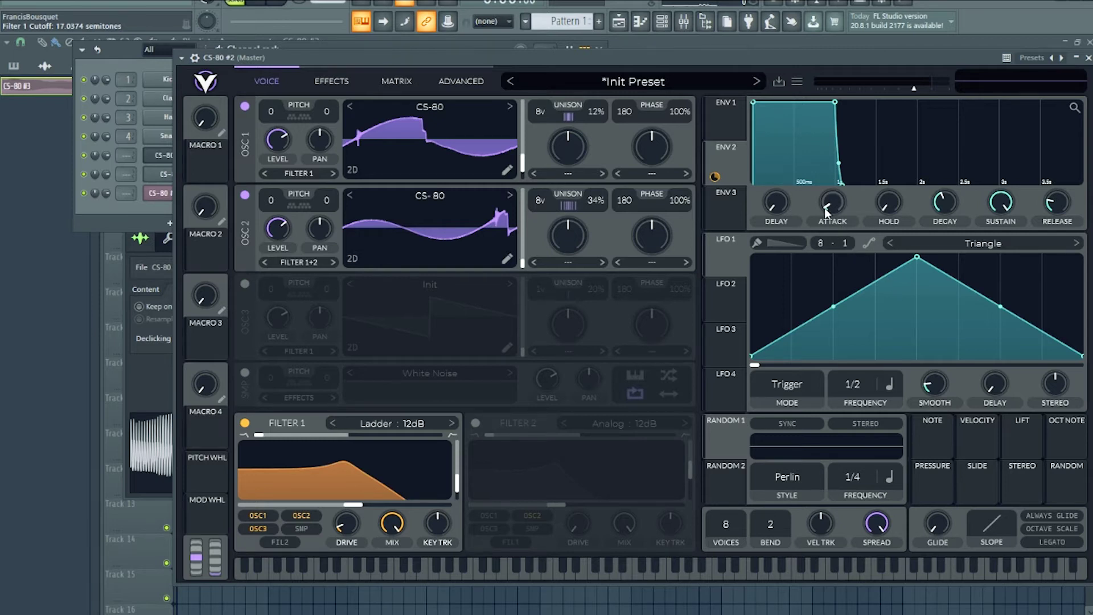
- Set ENV 2's sweep depth and shape it with a short attack, low sustain and quick decay
drag(831, 204, 842, 188)
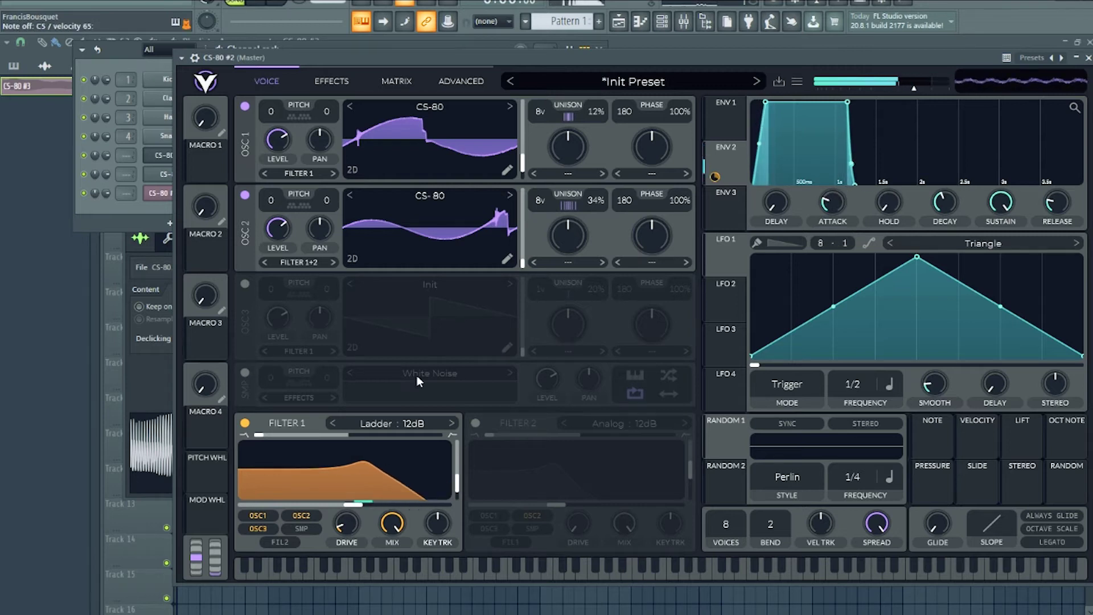
drag(345, 489, 344, 478)
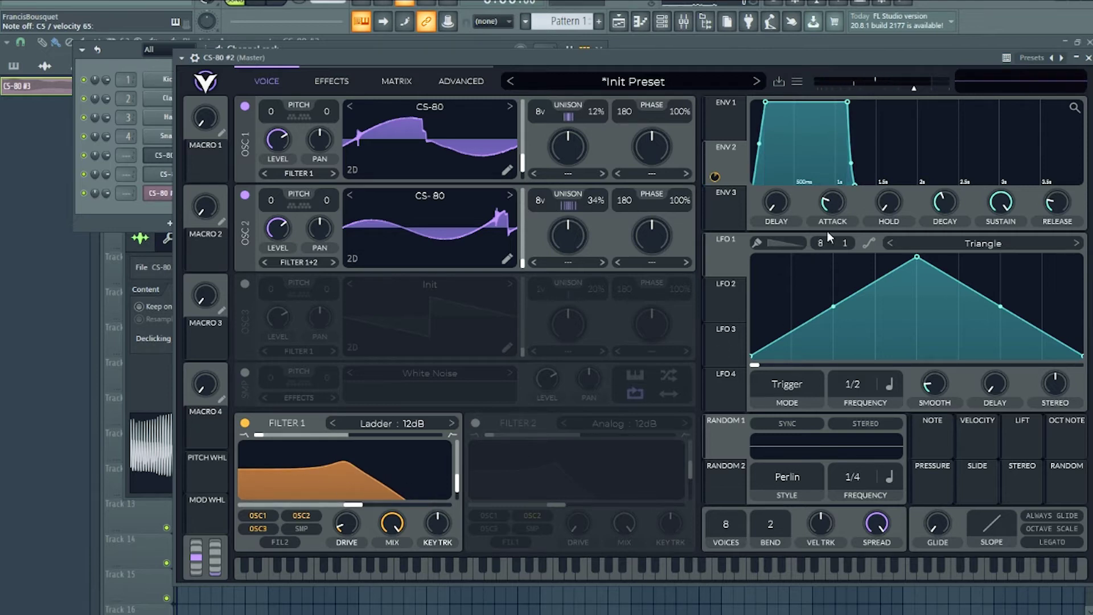
drag(832, 224, 836, 215)
drag(1009, 206, 1009, 227)
drag(953, 198, 953, 211)
mouse_move(338, 501)
mouse_down()
mouse_move(354, 505)
mouse_move(321, 506)
mouse_move(357, 505)
mouse_up()
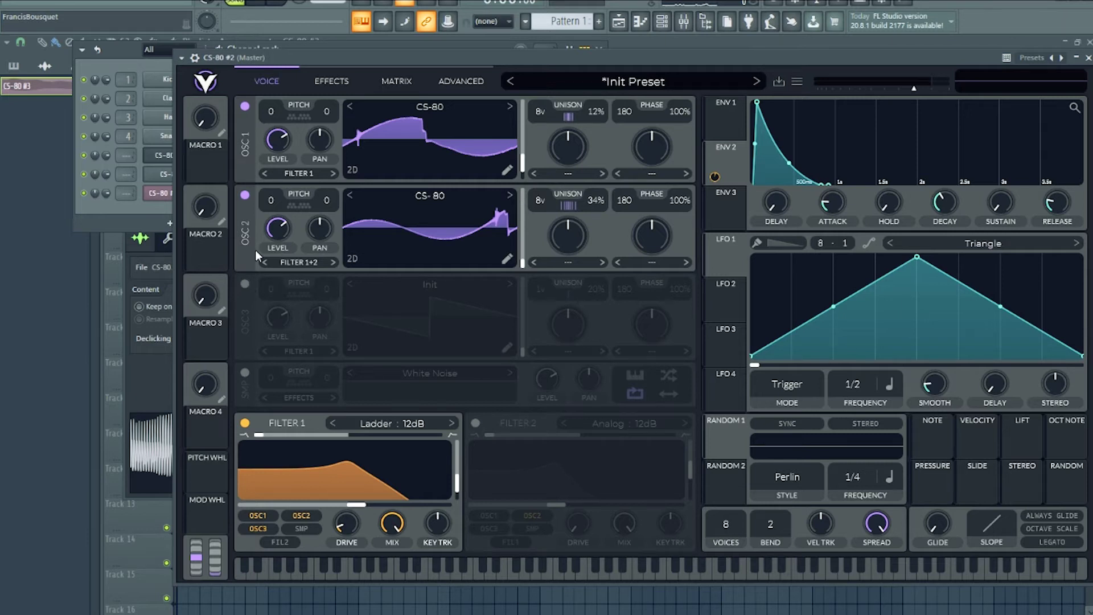
- Enable OSC 3 with the CS-80 wavetable, pitched -12 at a later frame
click(245, 283)
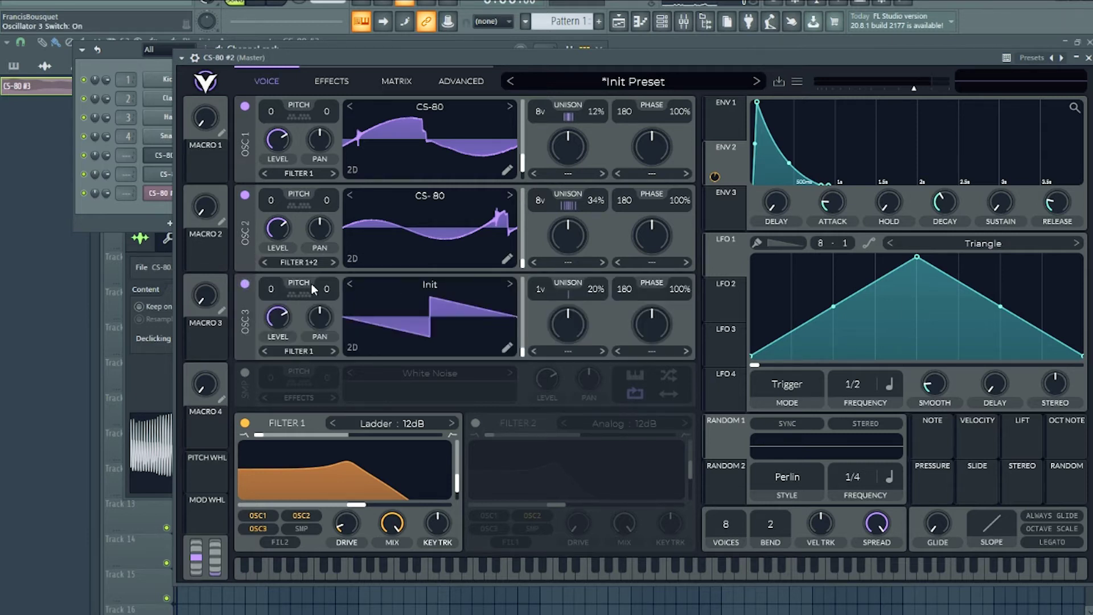
click(402, 285)
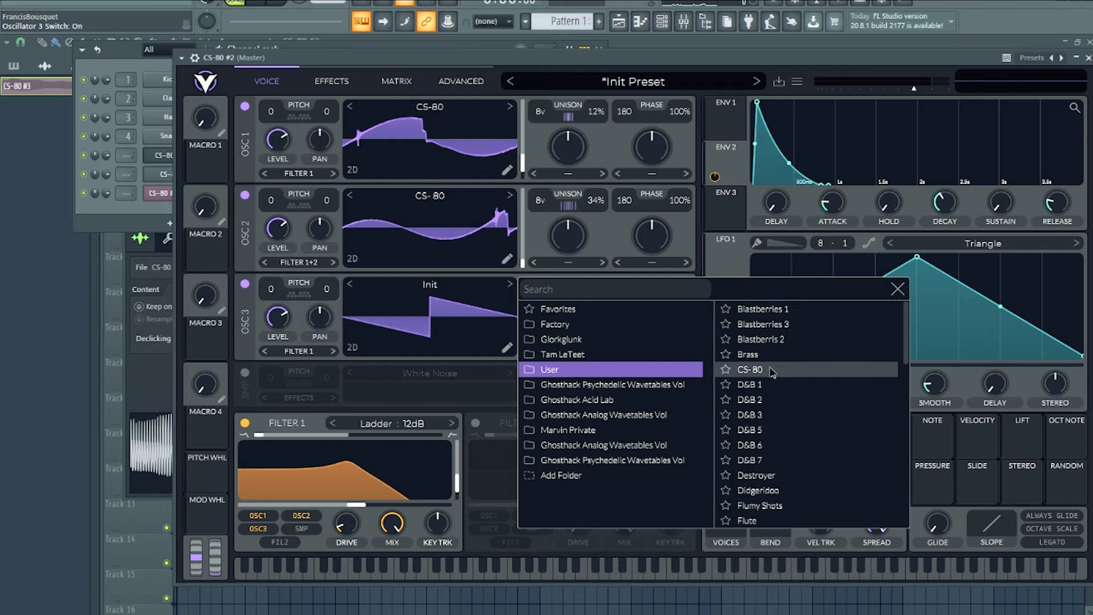
click(791, 369)
click(898, 289)
drag(271, 286, 271, 366)
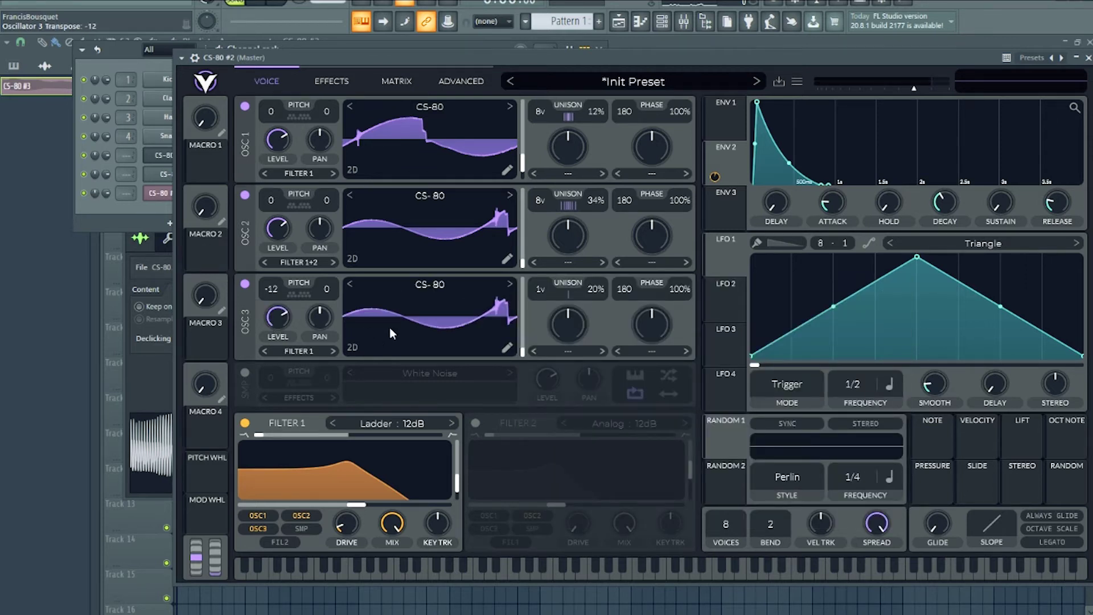
key(w)
drag(522, 344, 520, 334)
key(w)
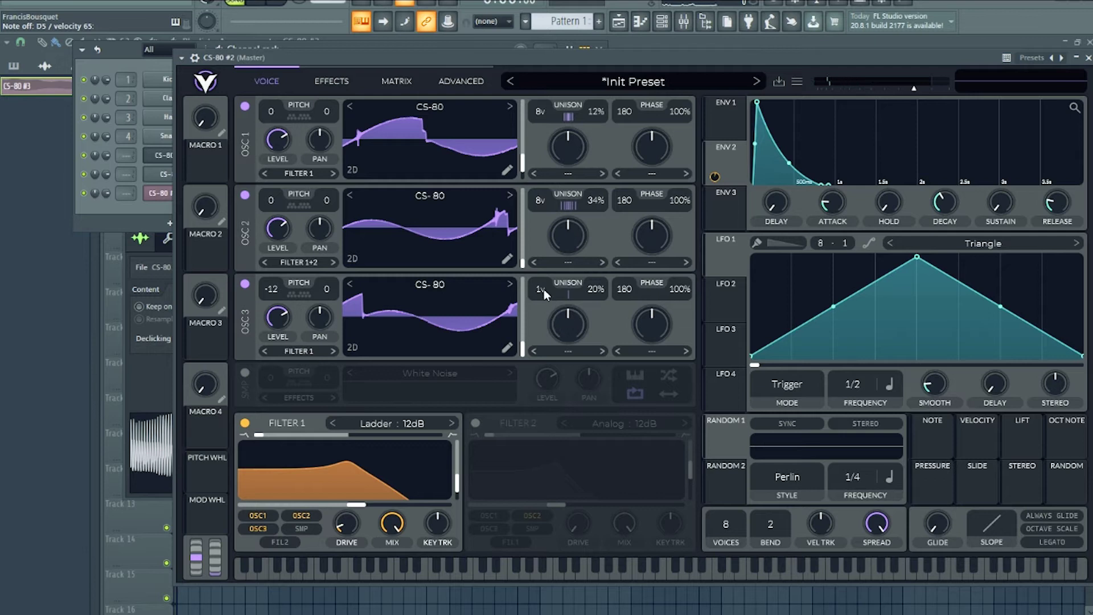
- Give OSC 3 8 unison voices at 13% detune, lower the cutoff, and set ENV 2 decay to 1.5 s
drag(540, 291, 548, 242)
key(n)
drag(586, 297, 587, 310)
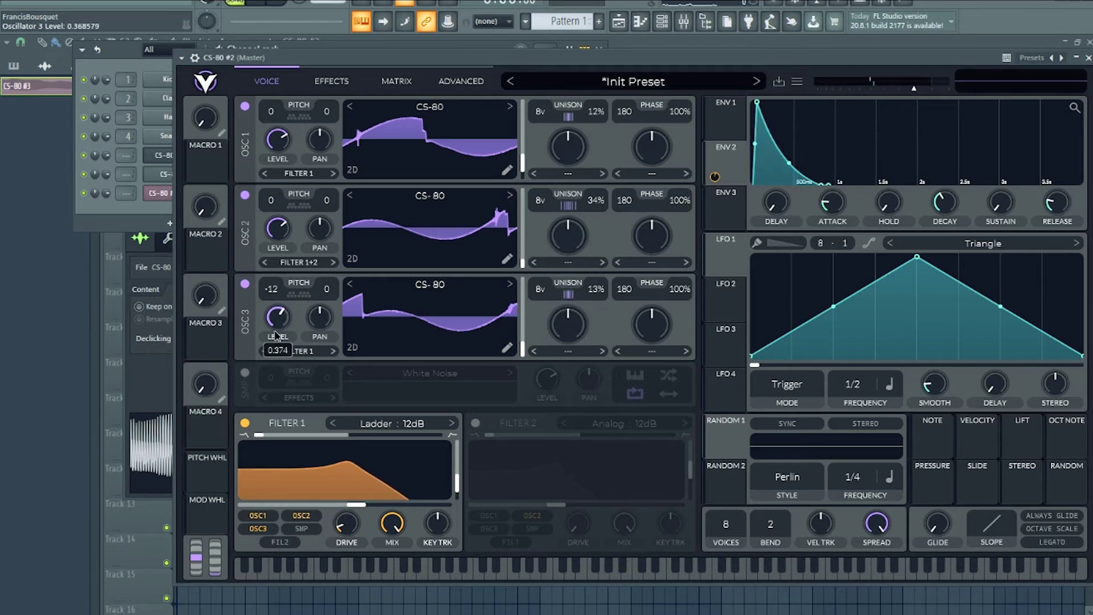
key(t)
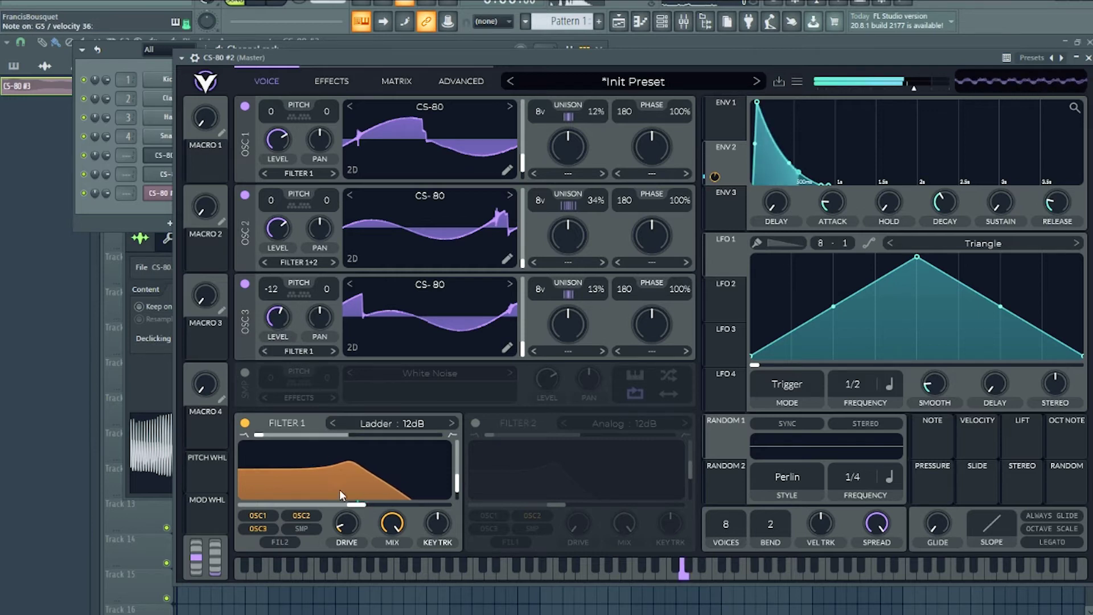
key(t)
drag(349, 496, 365, 501)
key(b)
key(b)
drag(946, 212, 949, 199)
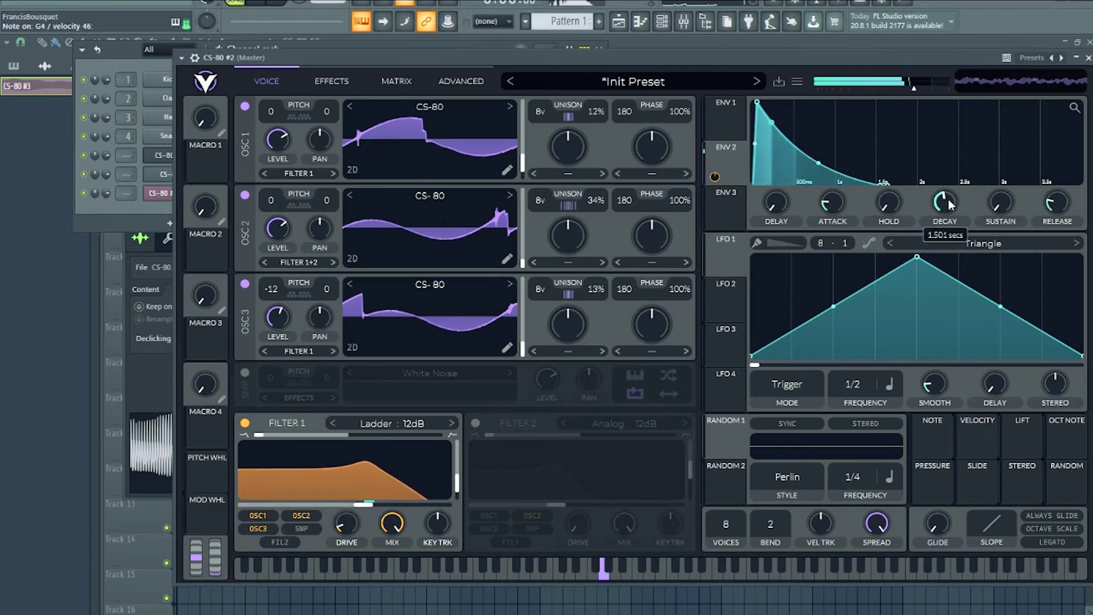
- Audition the decay on a few notes and raise Filter 1's cutoff further
key(y)
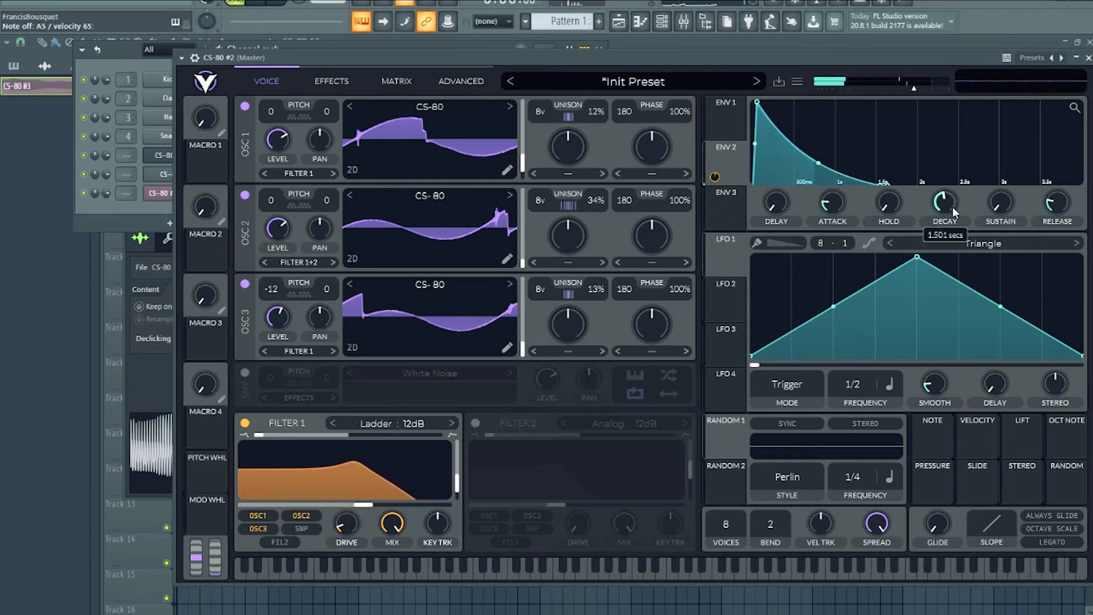
key(y)
drag(363, 504, 396, 503)
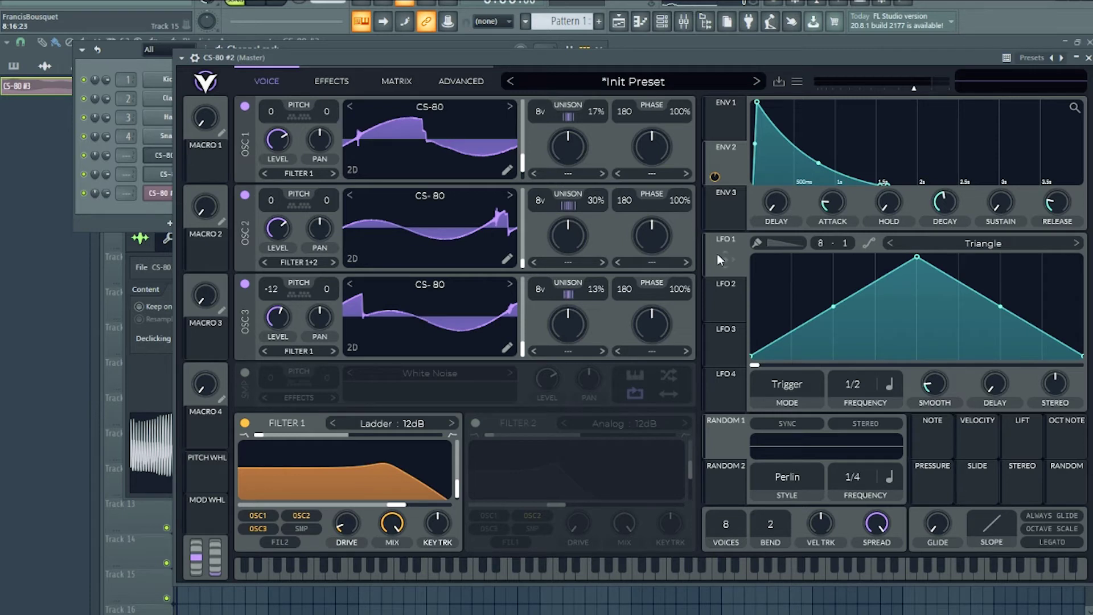
- Route LFO 1 to OSC 1 and OSC 2 fine tuning, and Random 1 to OSC 3 tuning
drag(728, 256, 333, 114)
drag(738, 251, 324, 224)
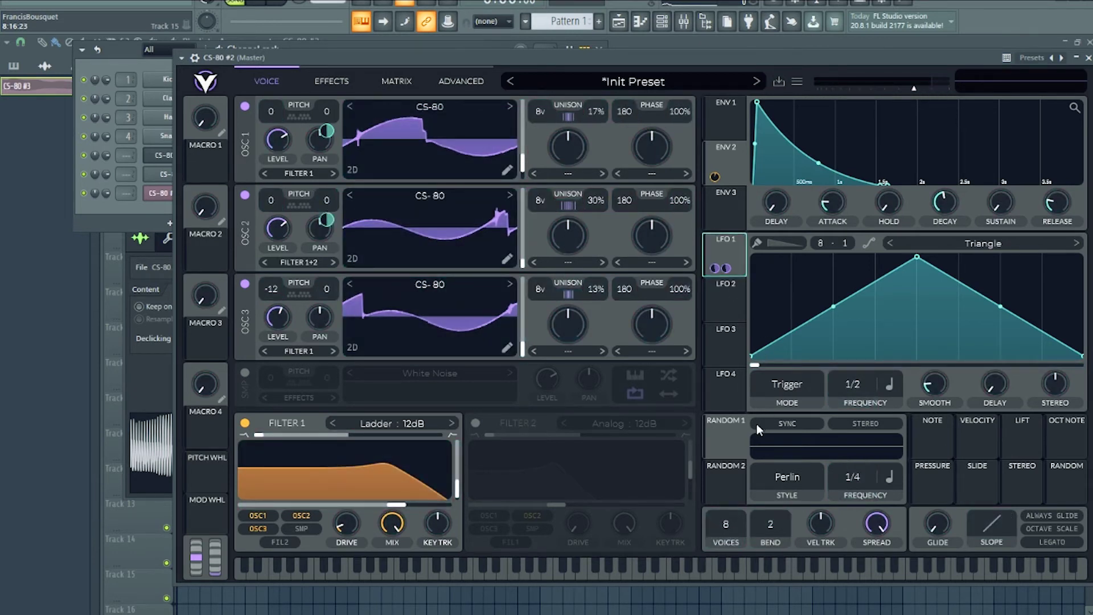
click(725, 444)
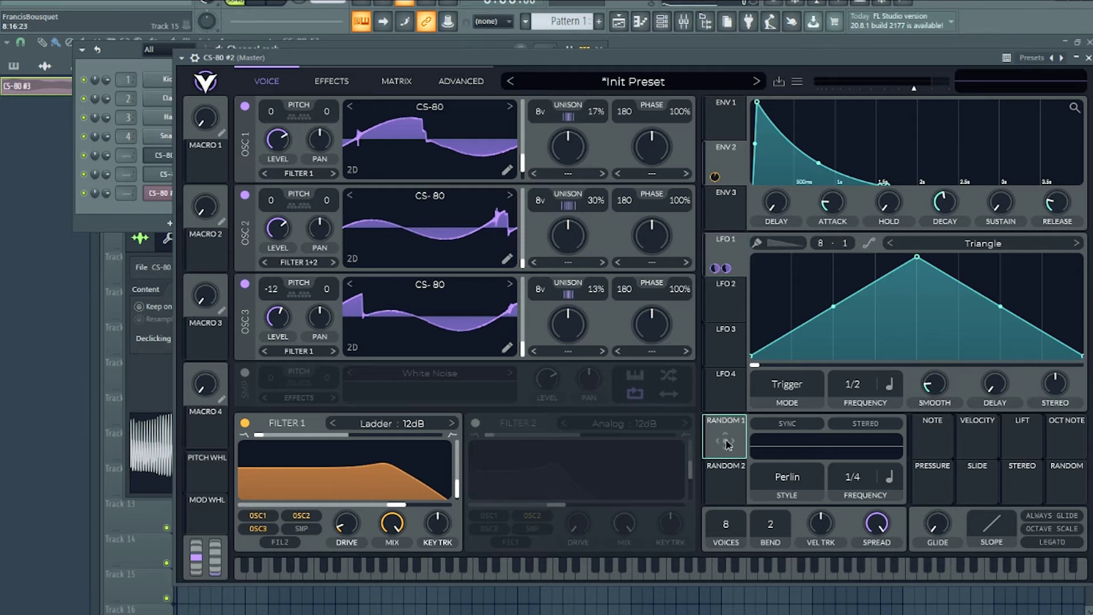
drag(727, 444, 326, 308)
- In the modulation matrix, make the LFO 1 and Random 1 tuning modulations bipolar, then audition a note
click(398, 82)
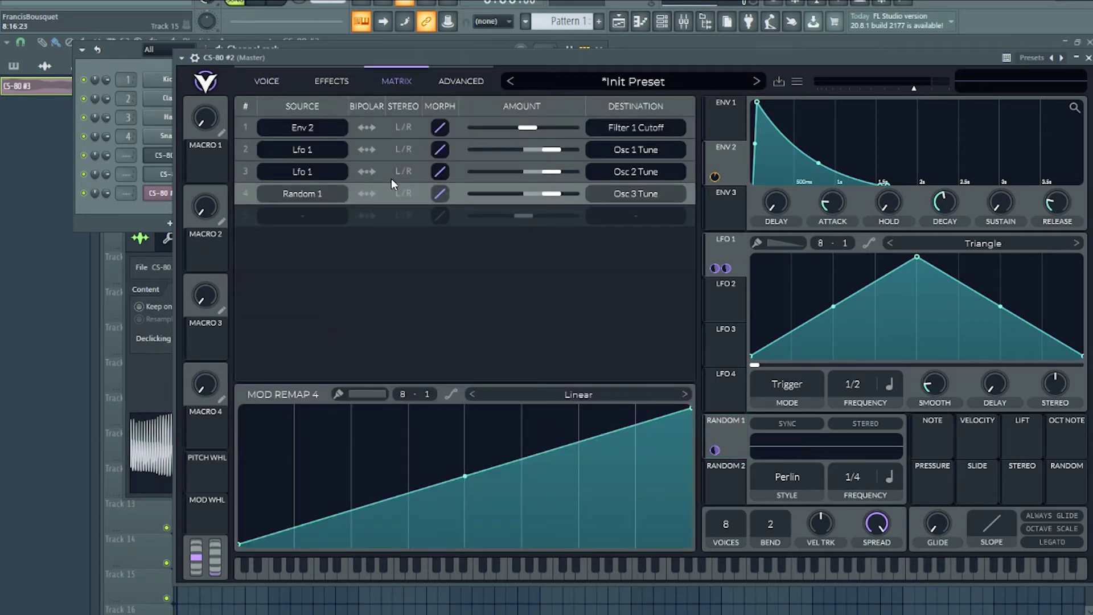
click(367, 193)
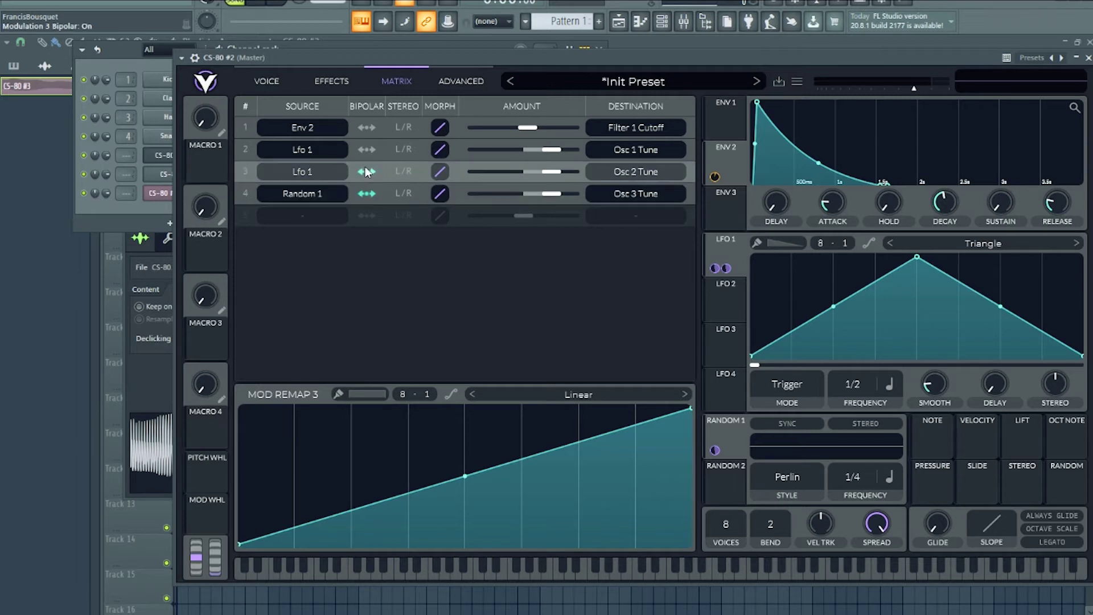
click(365, 149)
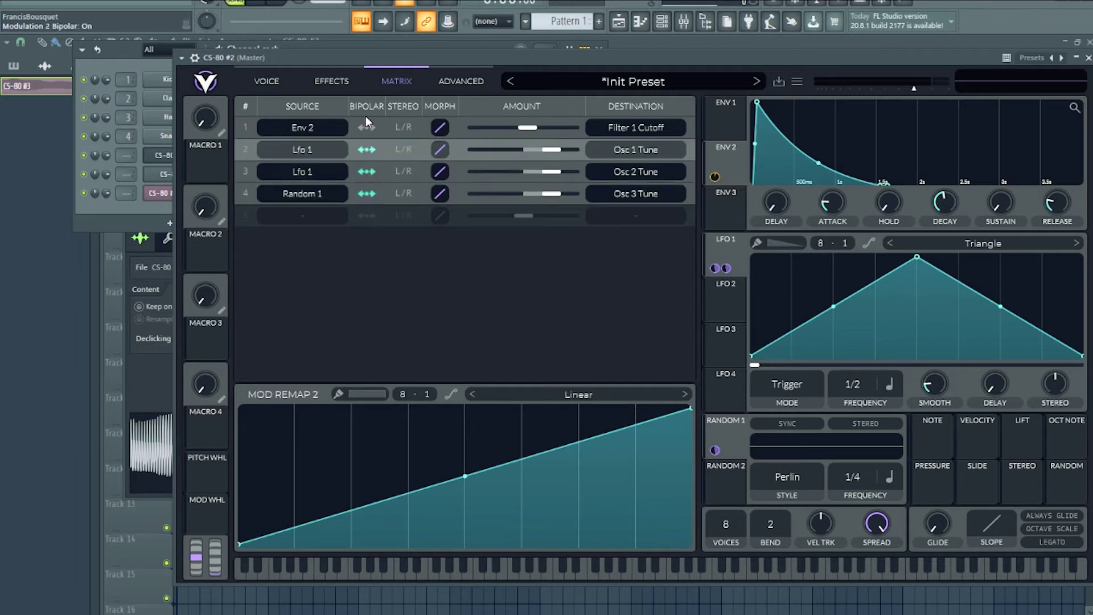
click(278, 83)
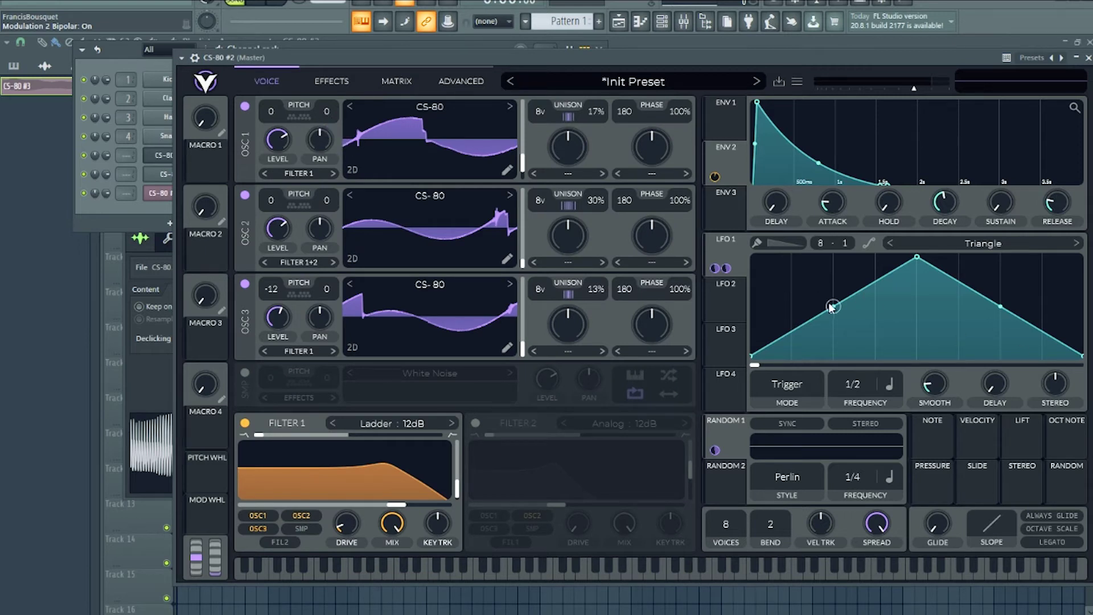
key(e)
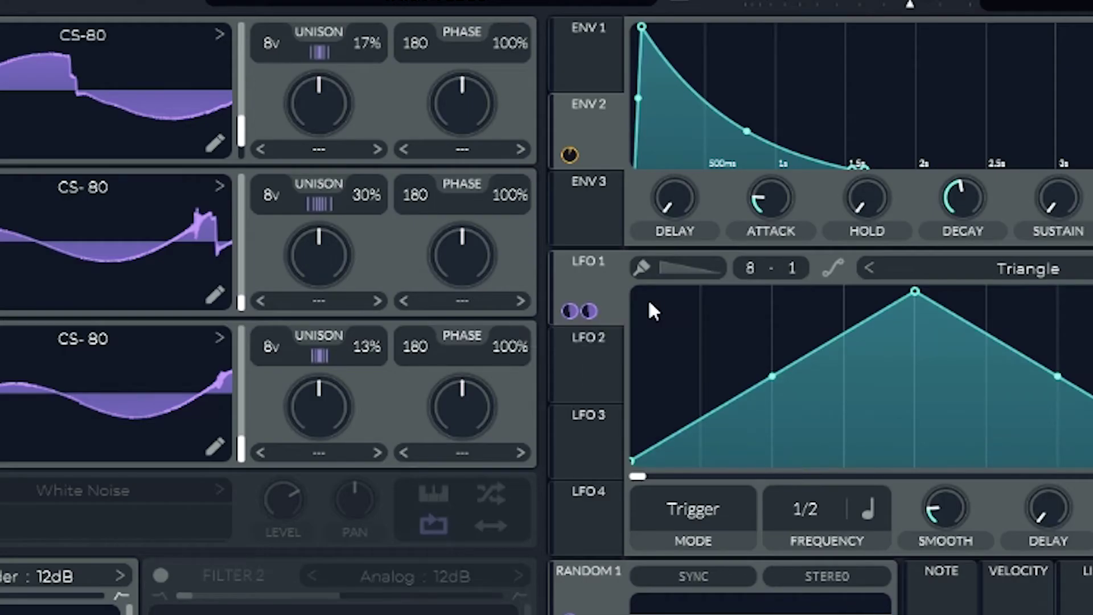
- Trim LFO 1's OSC 1 and OSC 2 tuning depths to about 0.22 and sync LFO 1 to 1/16
drag(597, 313, 597, 360)
drag(572, 311, 572, 348)
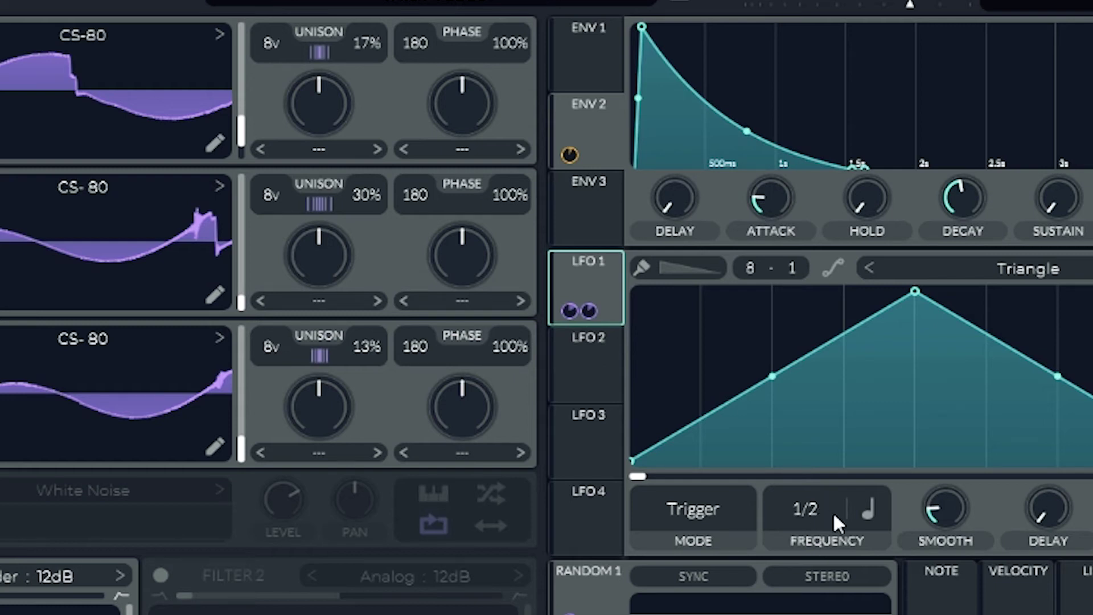
drag(826, 513, 835, 418)
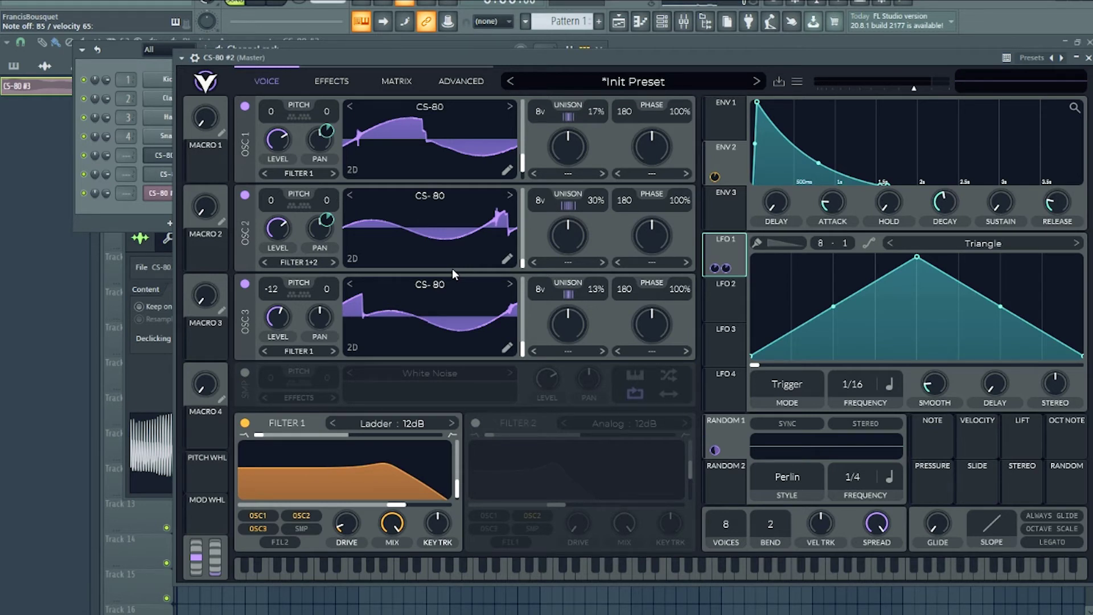
- Set Random 1's OSC 3 tuning depth to 0.37 and its frequency to 1/8
drag(715, 450, 326, 308)
drag(852, 476, 770, 449)
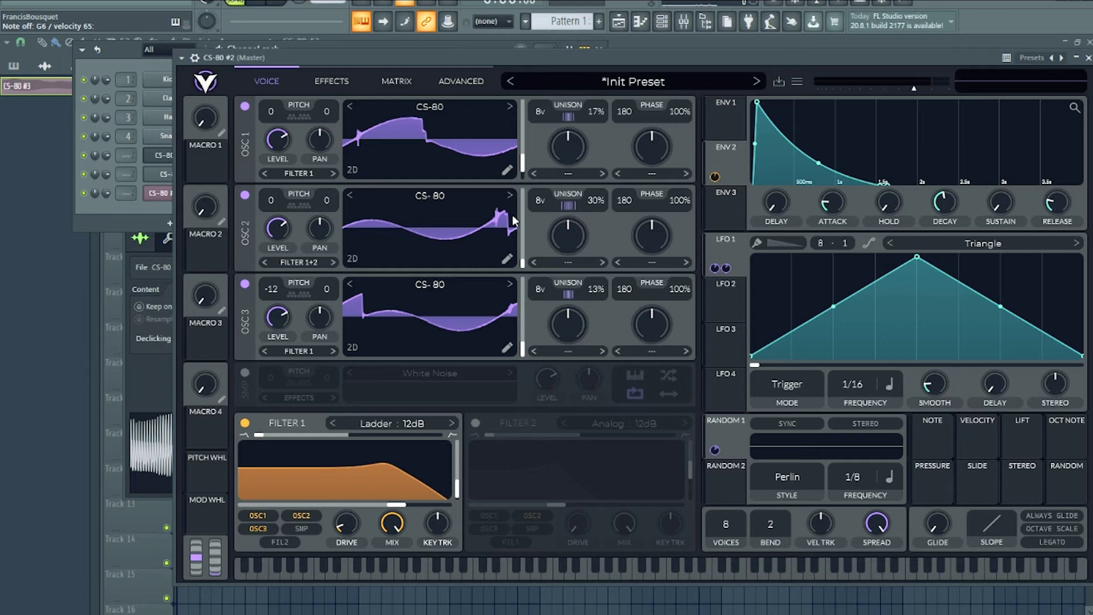
- Assign Macro 2 to the Osc 1, 2 and 3 Tune modulation amounts and turn it to 0.385
click(395, 81)
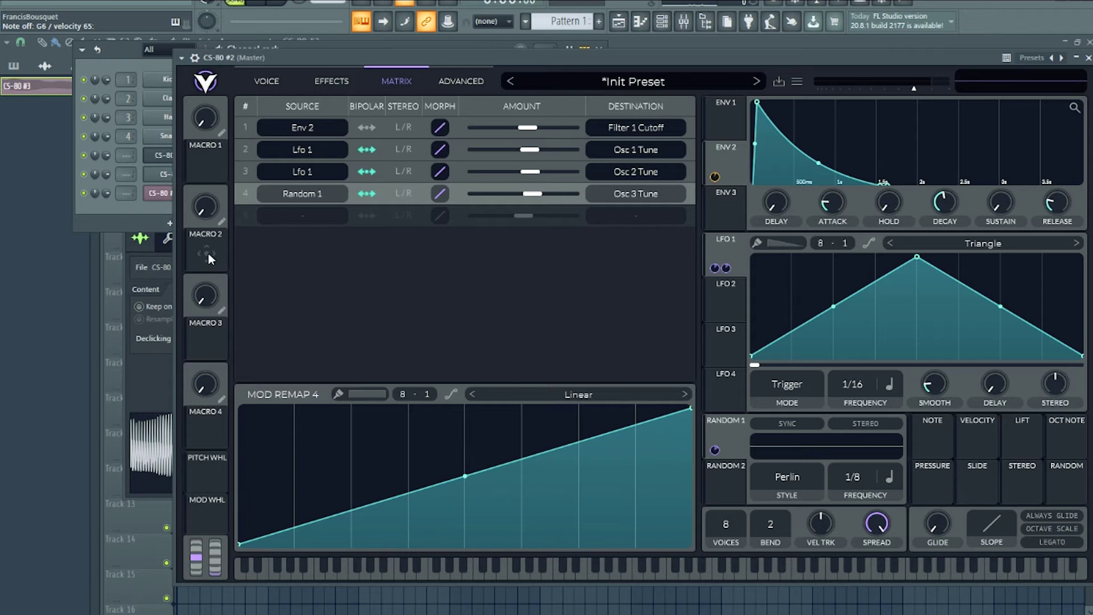
drag(210, 257, 526, 151)
drag(212, 257, 535, 170)
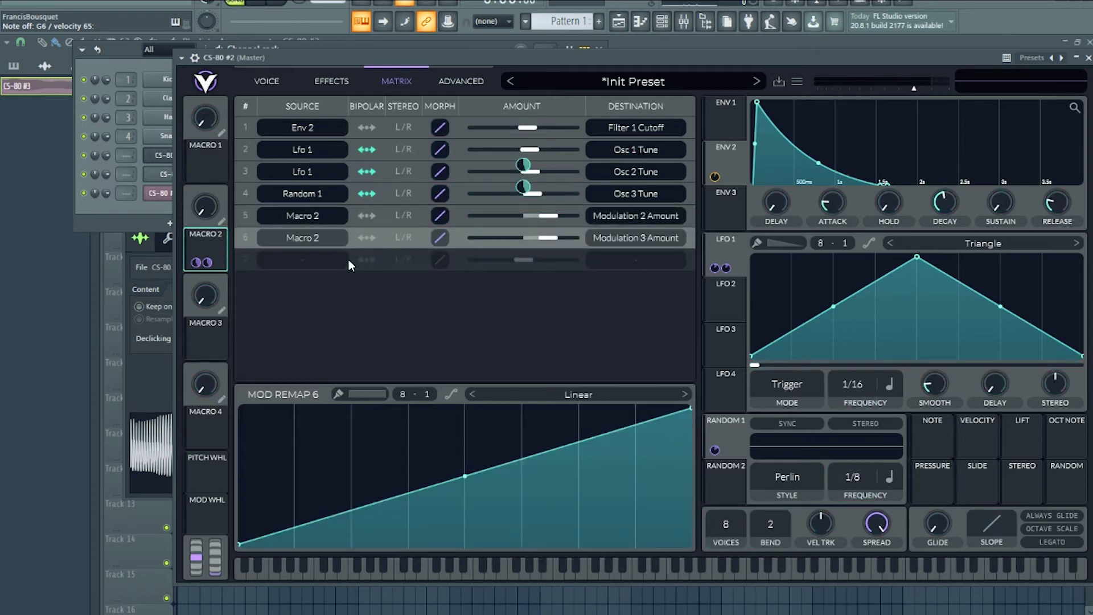
drag(211, 257, 541, 195)
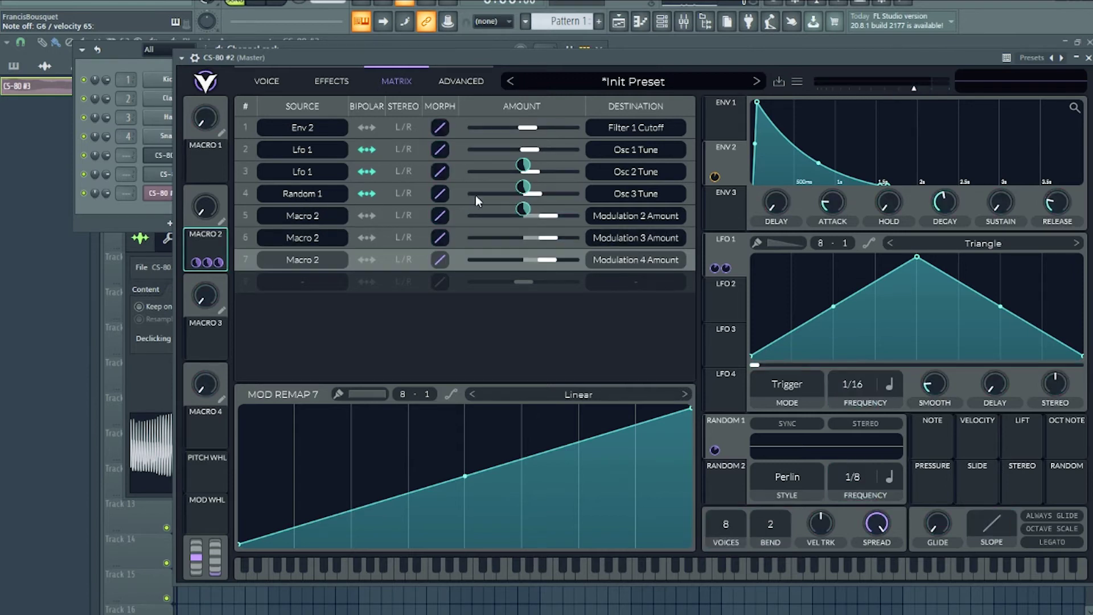
click(266, 81)
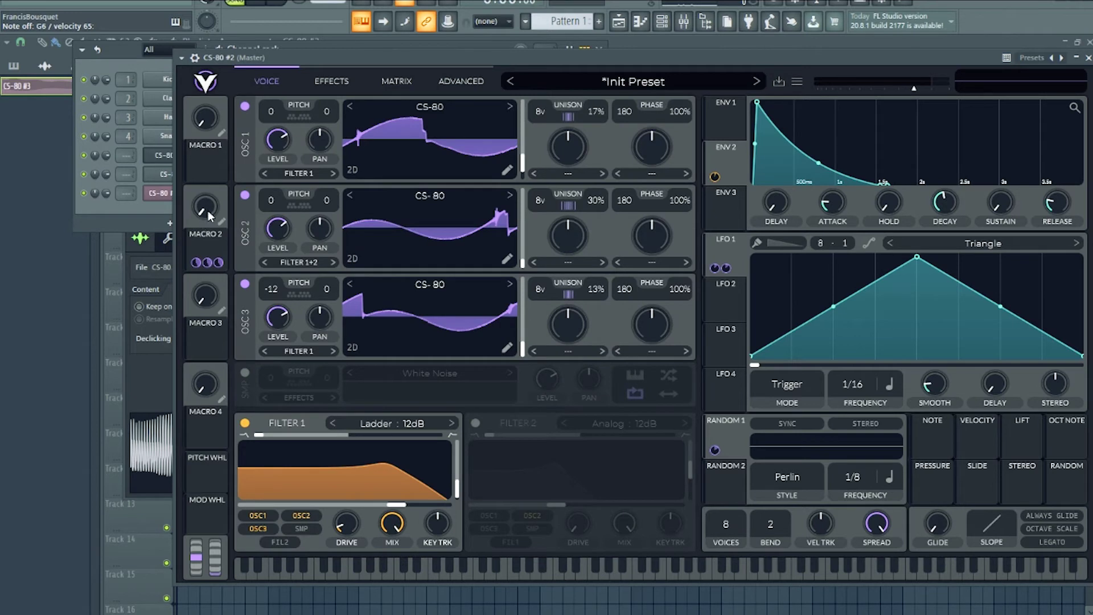
mouse_move(209, 212)
mouse_down()
mouse_move(221, 128)
mouse_move(204, 211)
mouse_up()
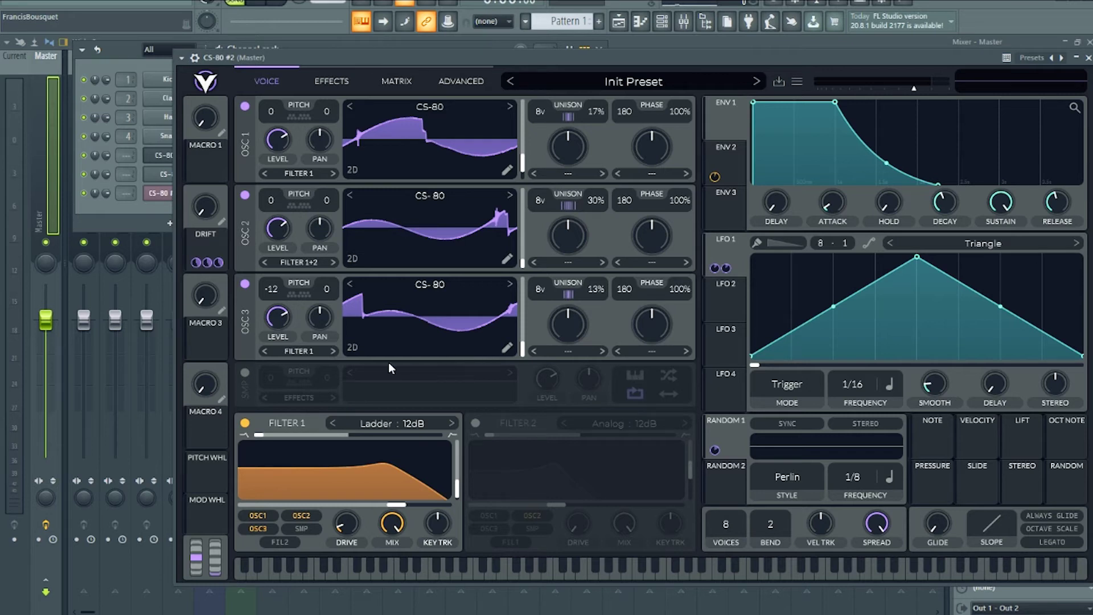
- Enable the sample oscillator and load the Analog White Noise 1 sample
click(245, 372)
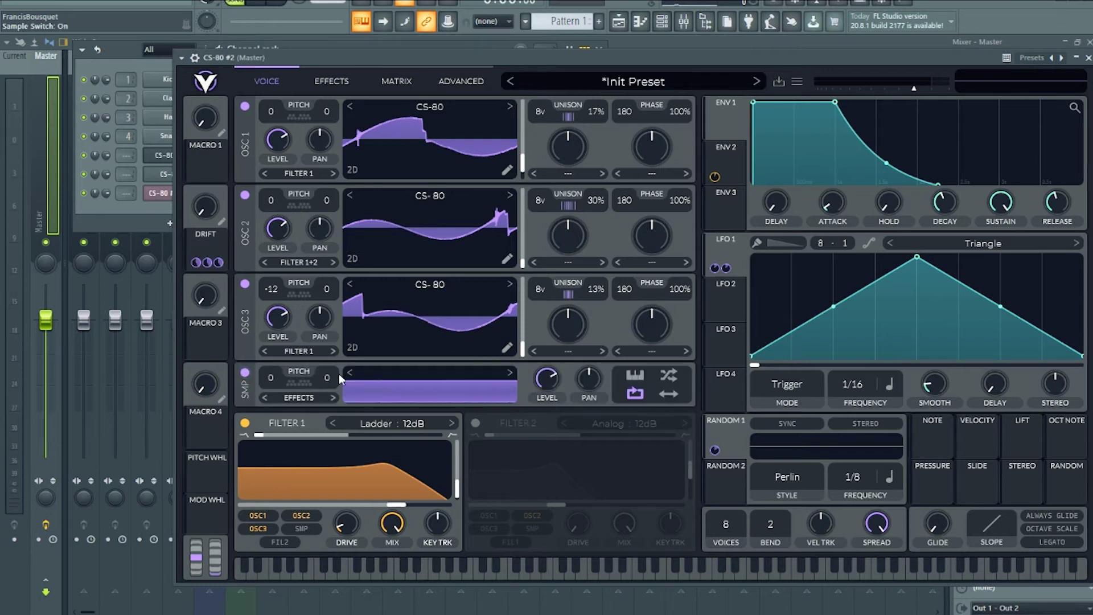
click(430, 380)
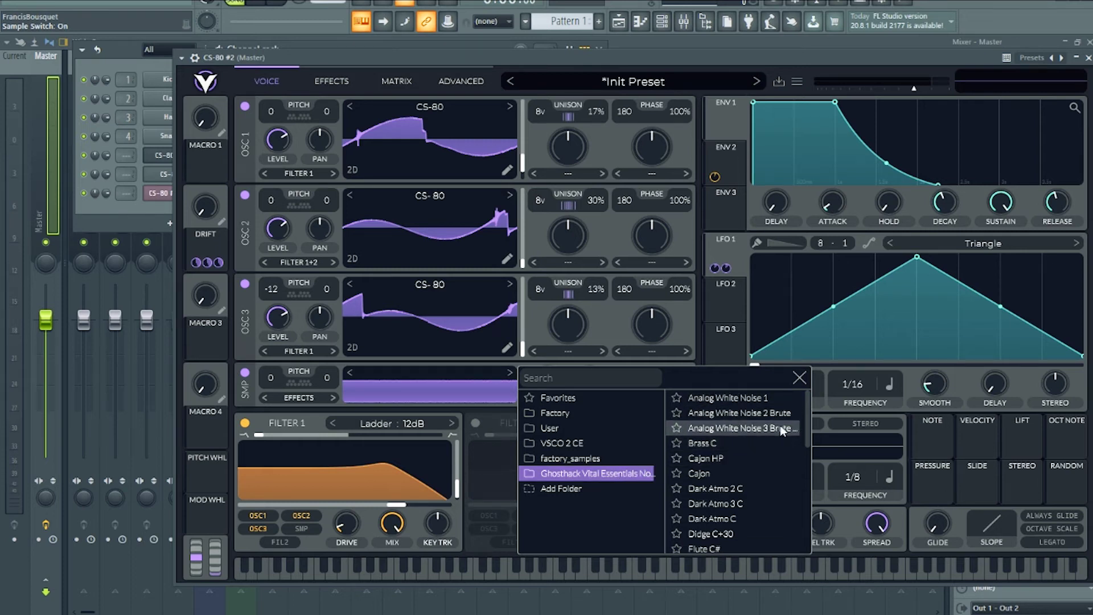
click(766, 399)
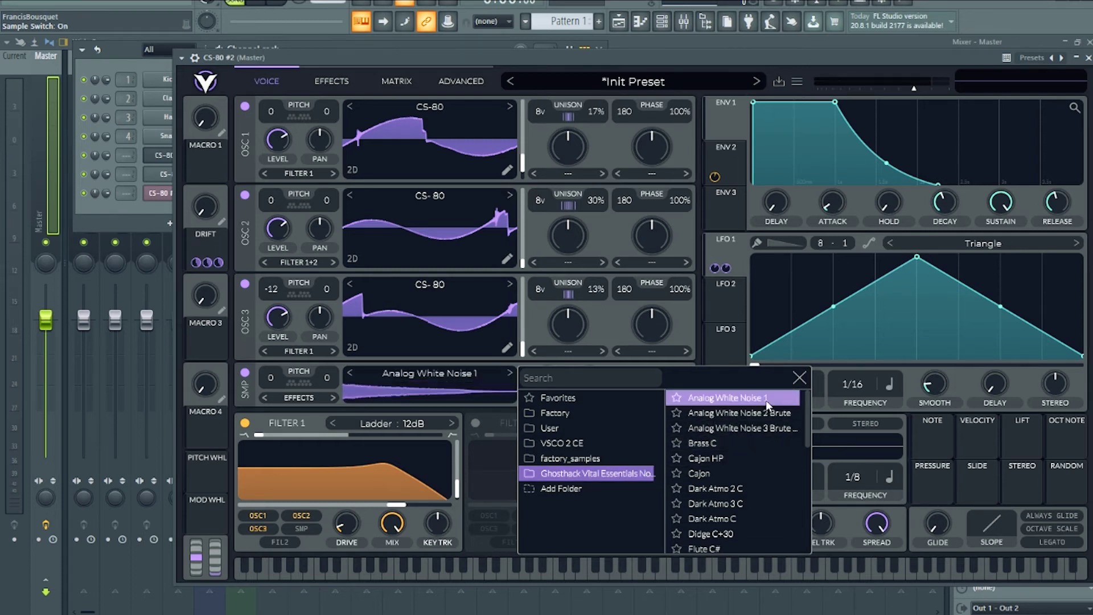
click(798, 377)
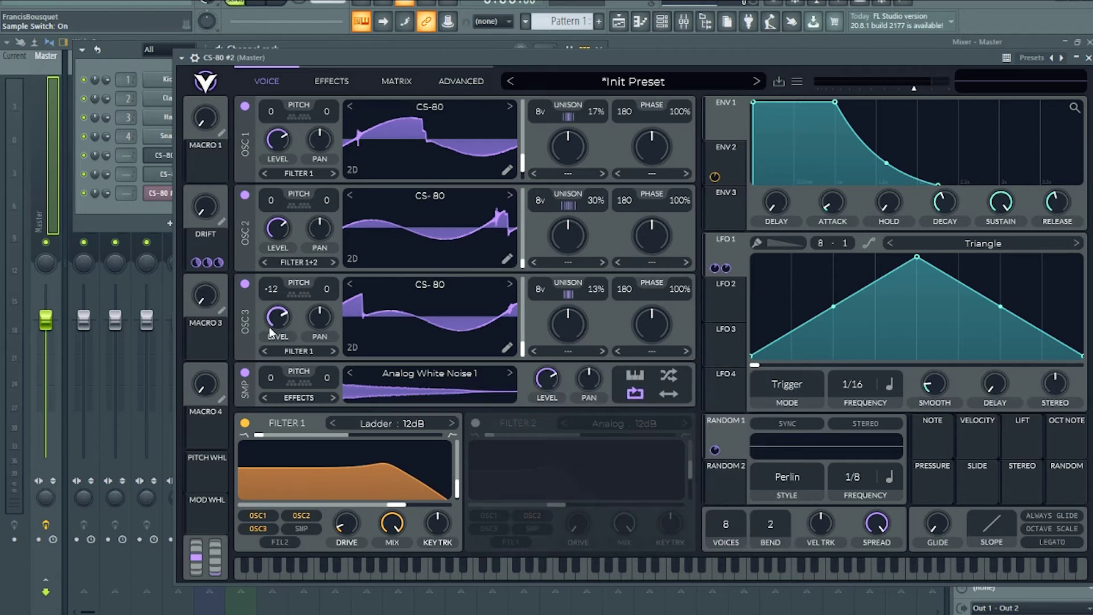
- Power off OSC 3, OSC 2 and OSC 1 so only the noise plays
click(245, 284)
click(244, 195)
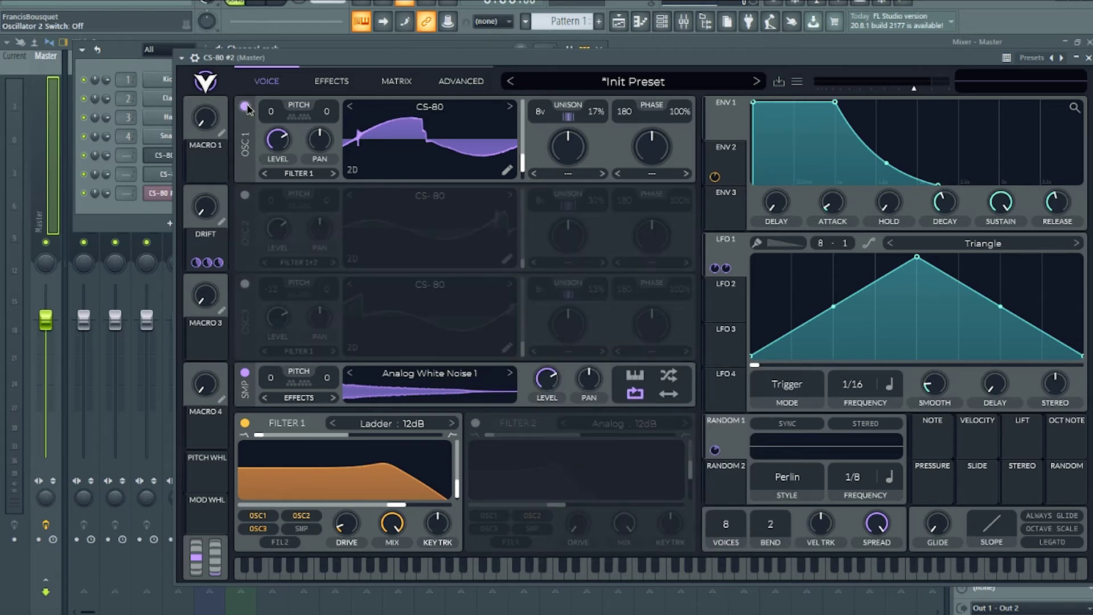
click(245, 105)
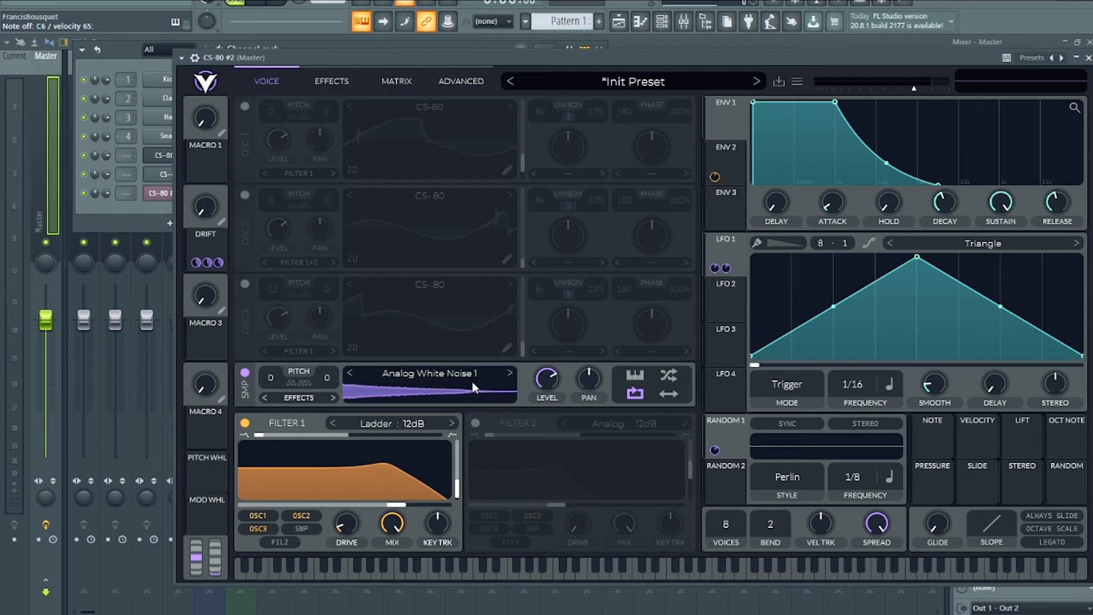
- Route the noise sample to Filter 1 and transpose it to 16 semitones
click(297, 398)
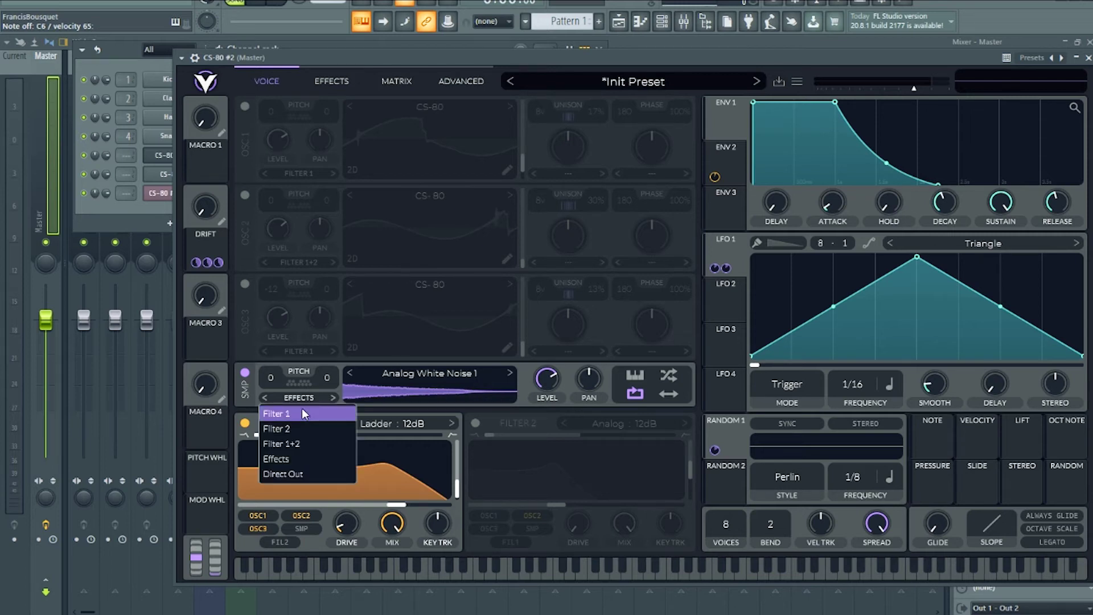
click(302, 410)
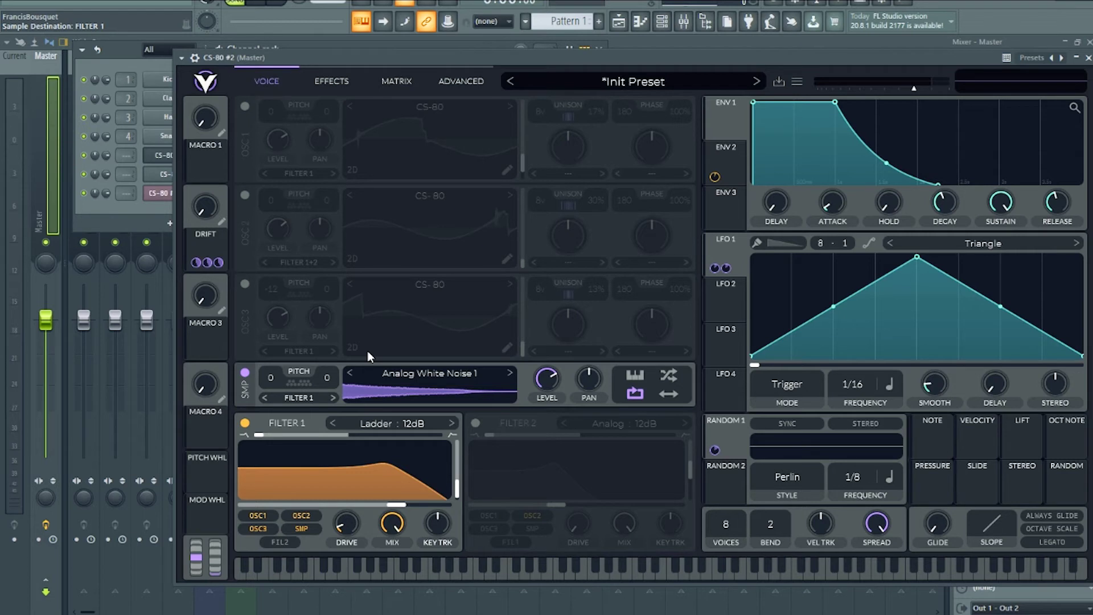
drag(275, 380, 318, 320)
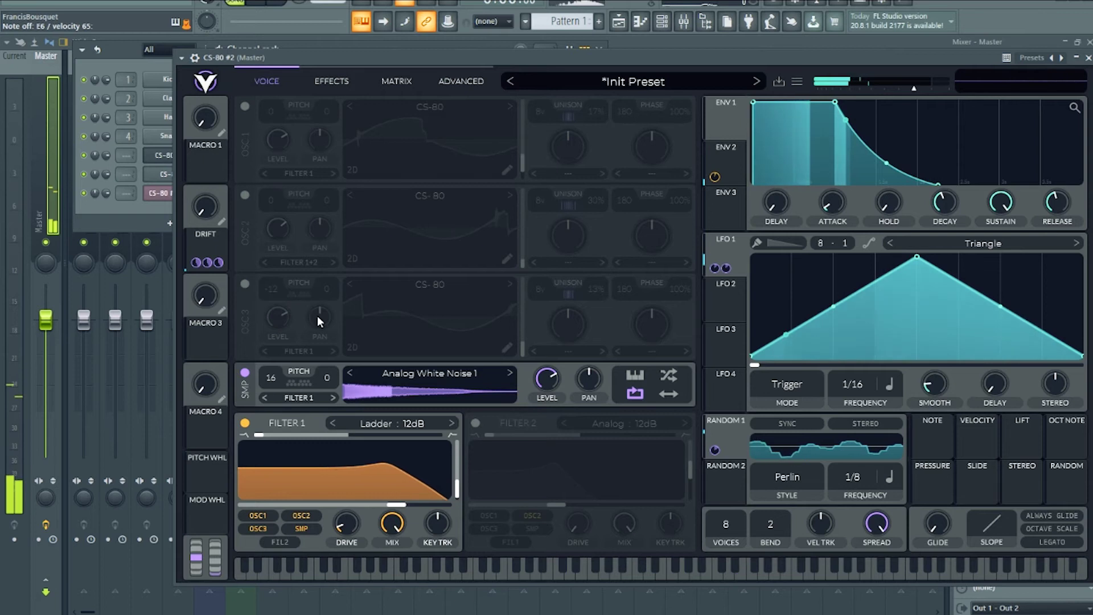
- Power OSC 3, 2 and 1 back on and set the noise level to 0.35
click(245, 283)
click(245, 194)
click(246, 106)
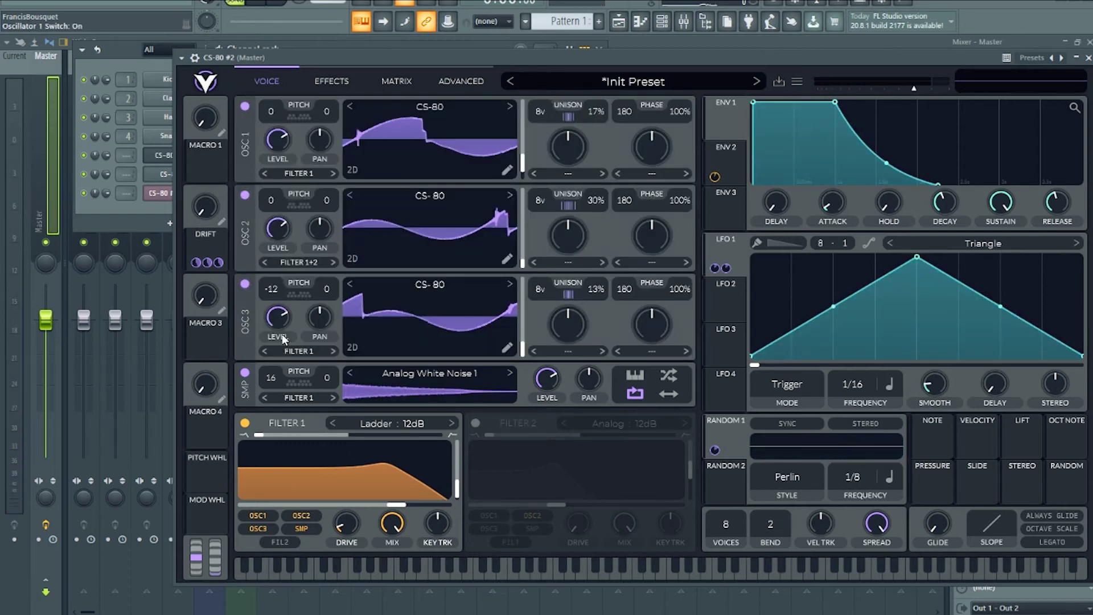
drag(397, 504, 382, 509)
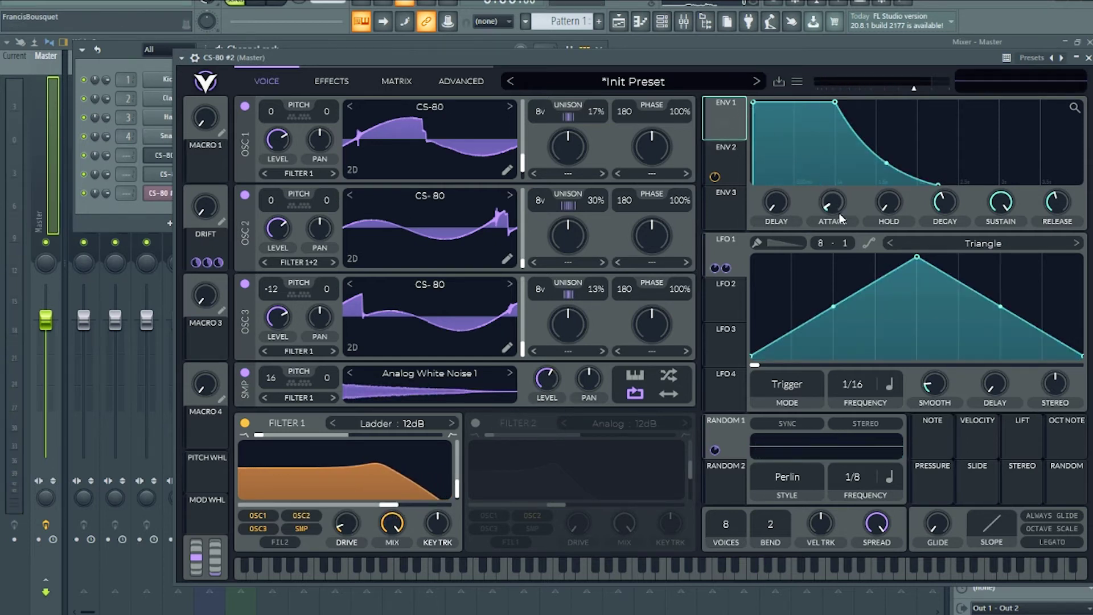
- Set the ENV 1 attack to about 0.76 seconds, auditioning with test notes
drag(842, 220, 844, 173)
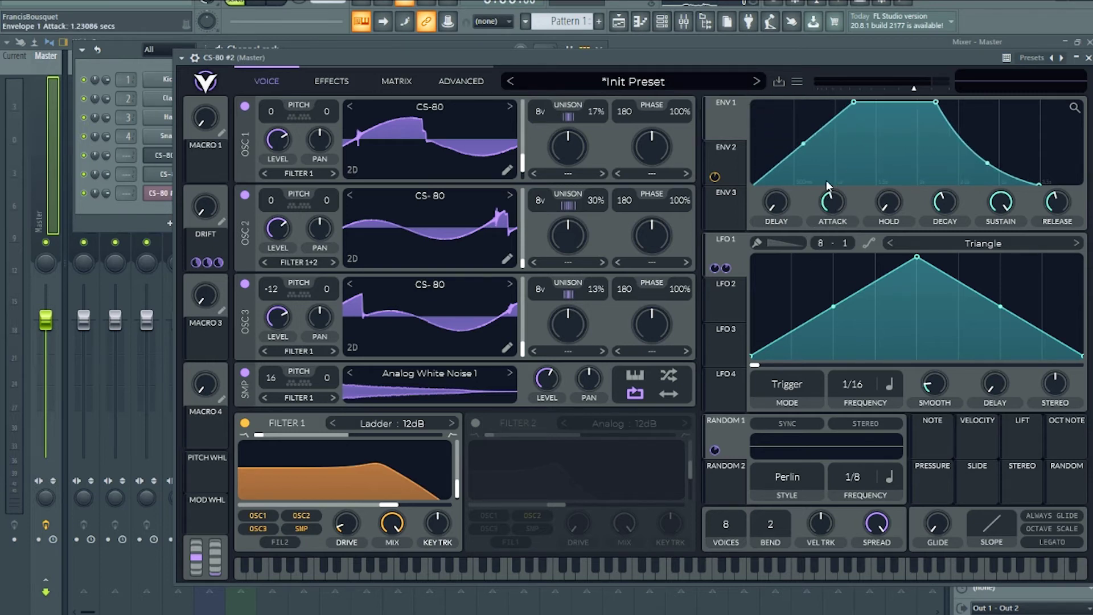
key(m)
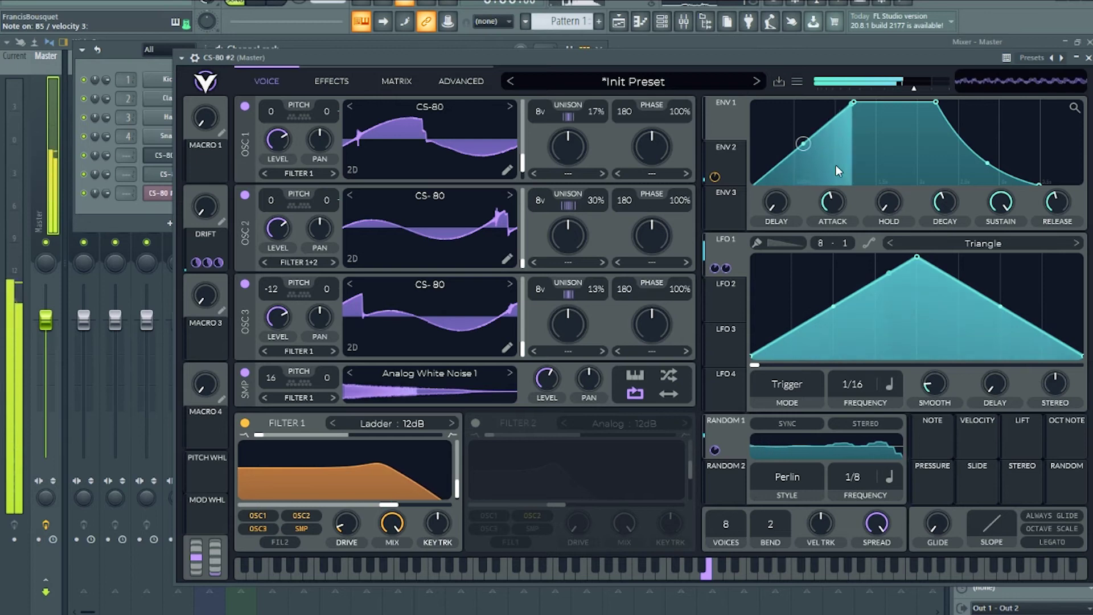
drag(828, 190, 832, 212)
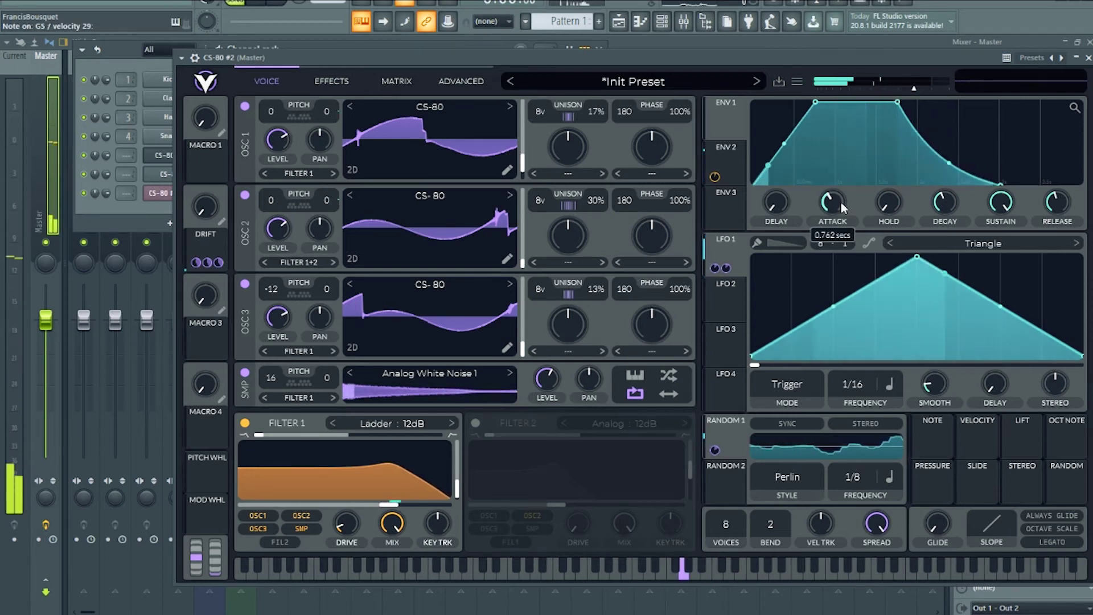
key(b)
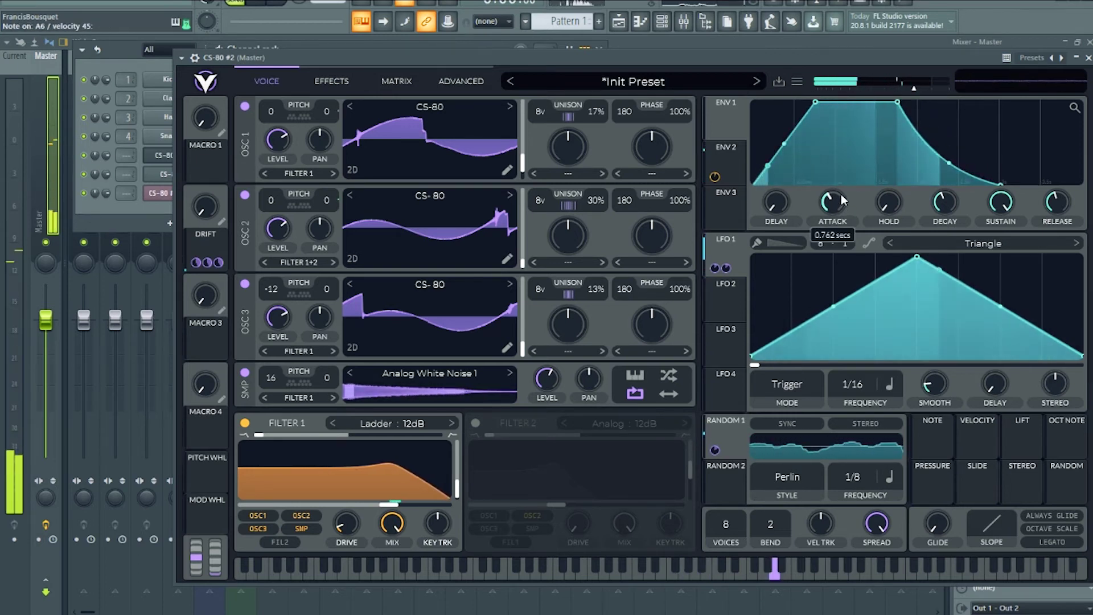
- Raise Filter 1 resonance to about 29.8% while playing test notes
key(y)
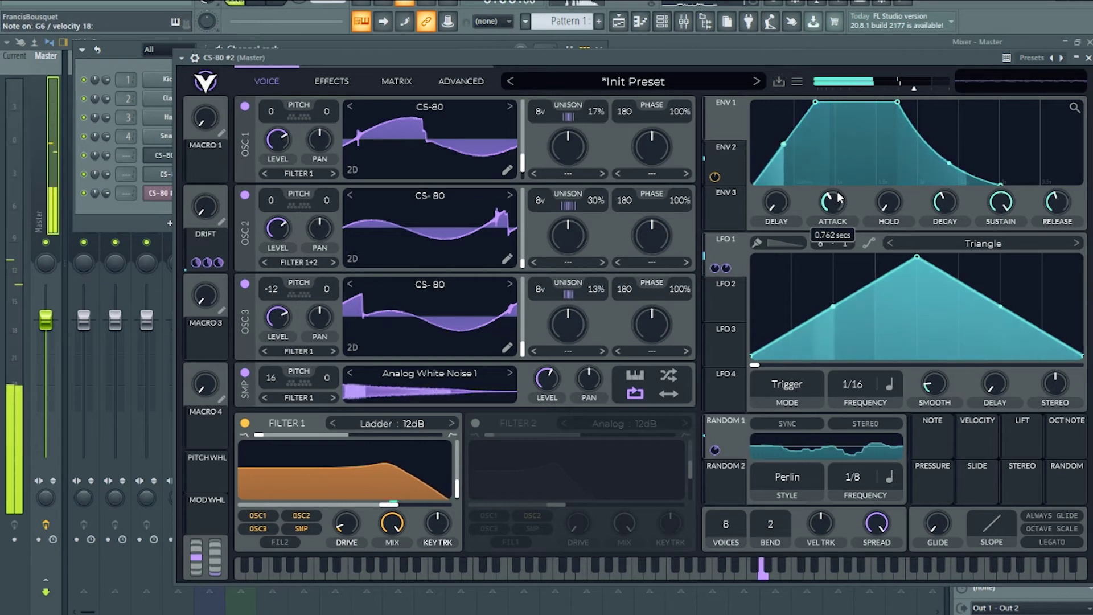
key(t)
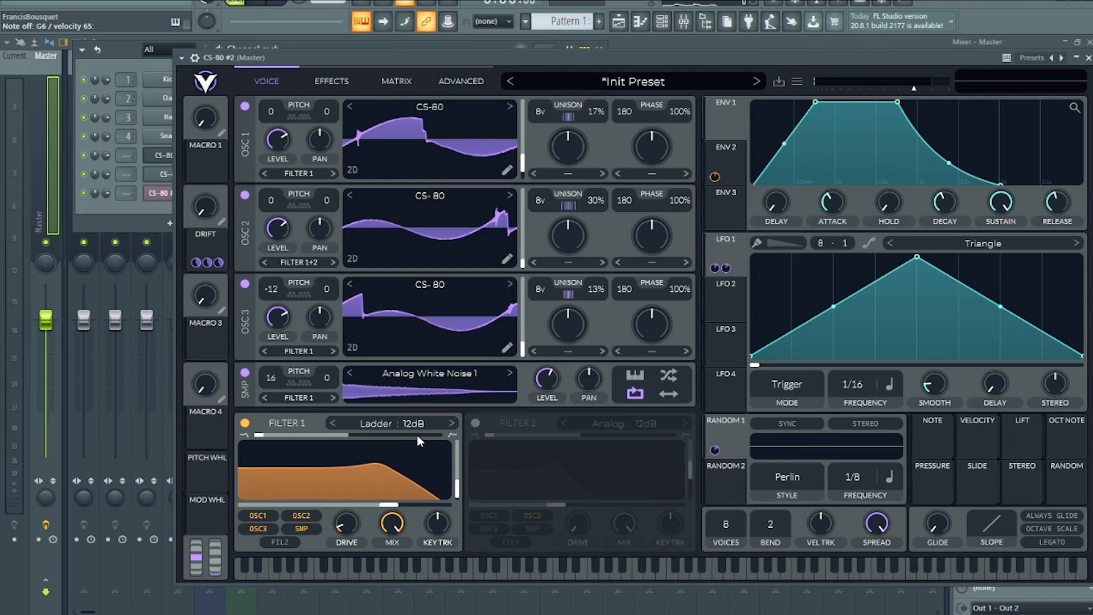
drag(458, 491, 460, 476)
key(v)
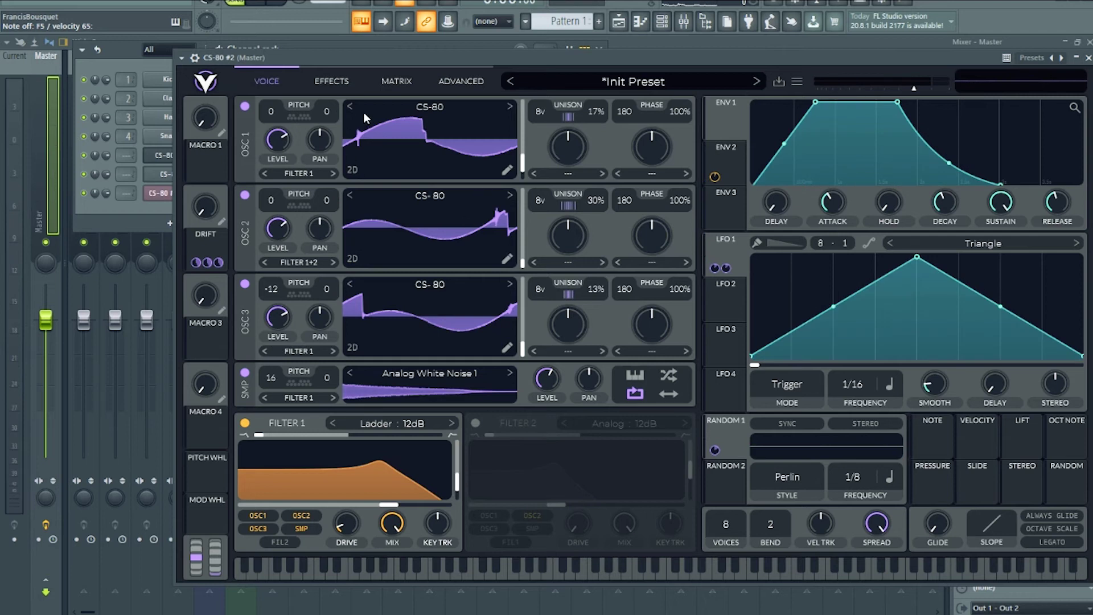
- Enable the reverb with about 2.6 seconds decay and a slightly higher mix
click(339, 83)
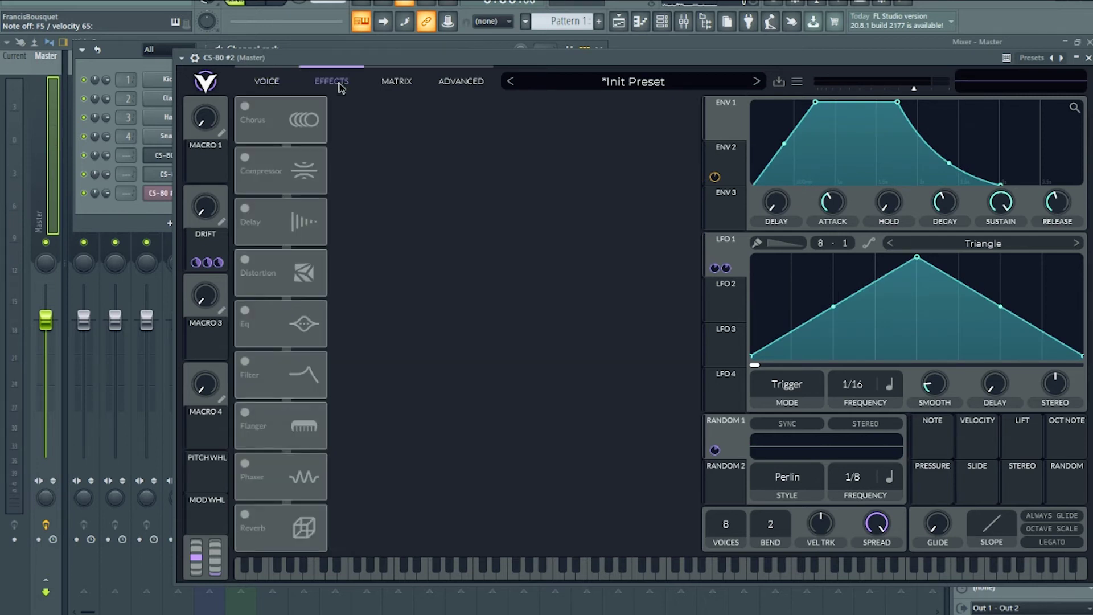
click(245, 514)
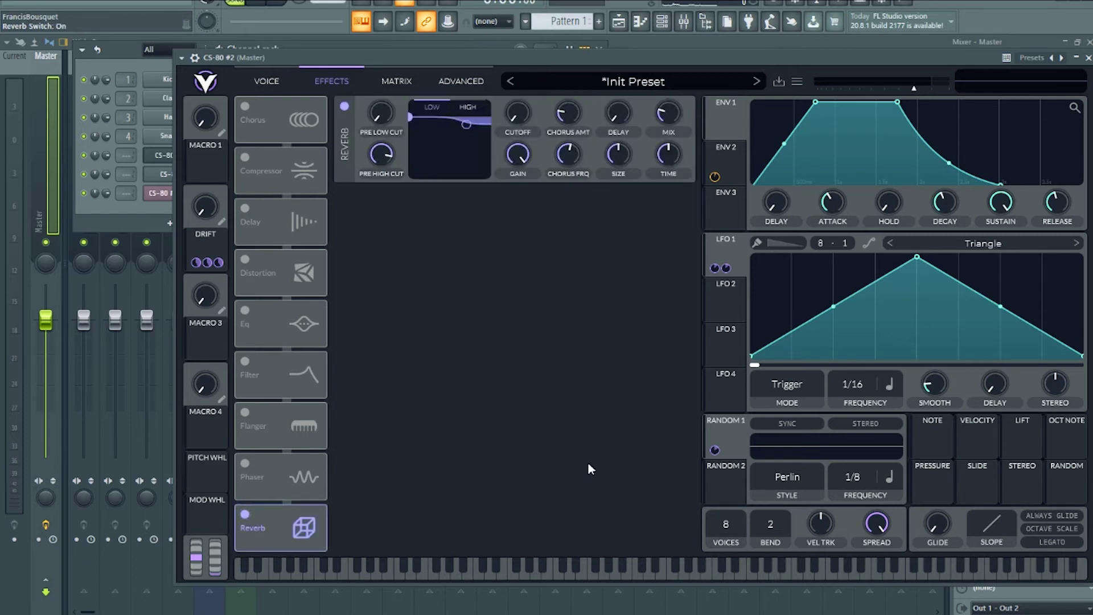
drag(674, 152, 674, 147)
mouse_move(671, 113)
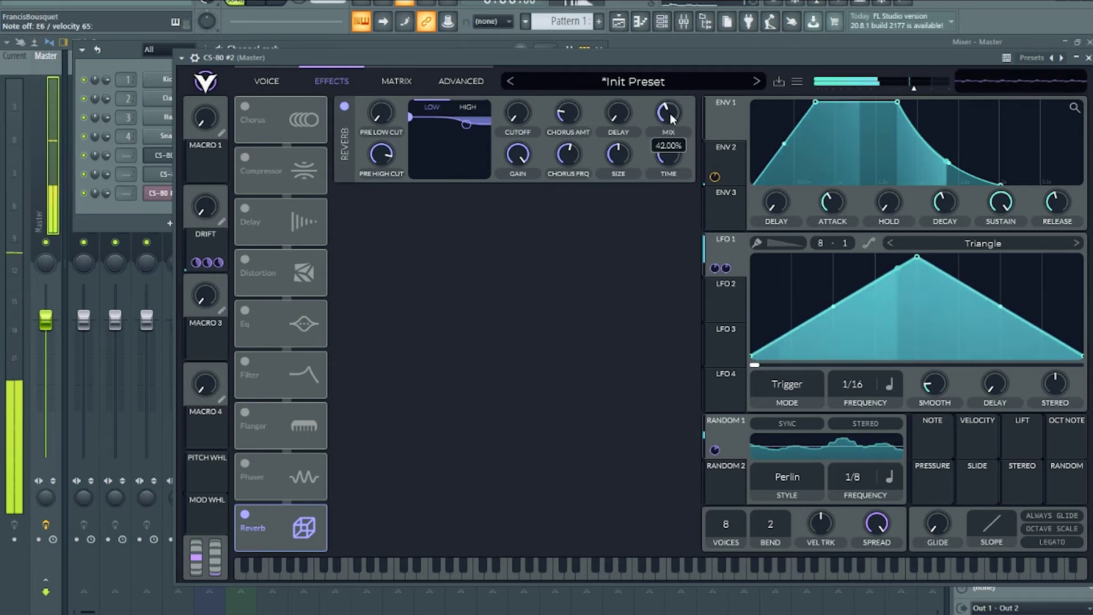
drag(670, 113, 673, 104)
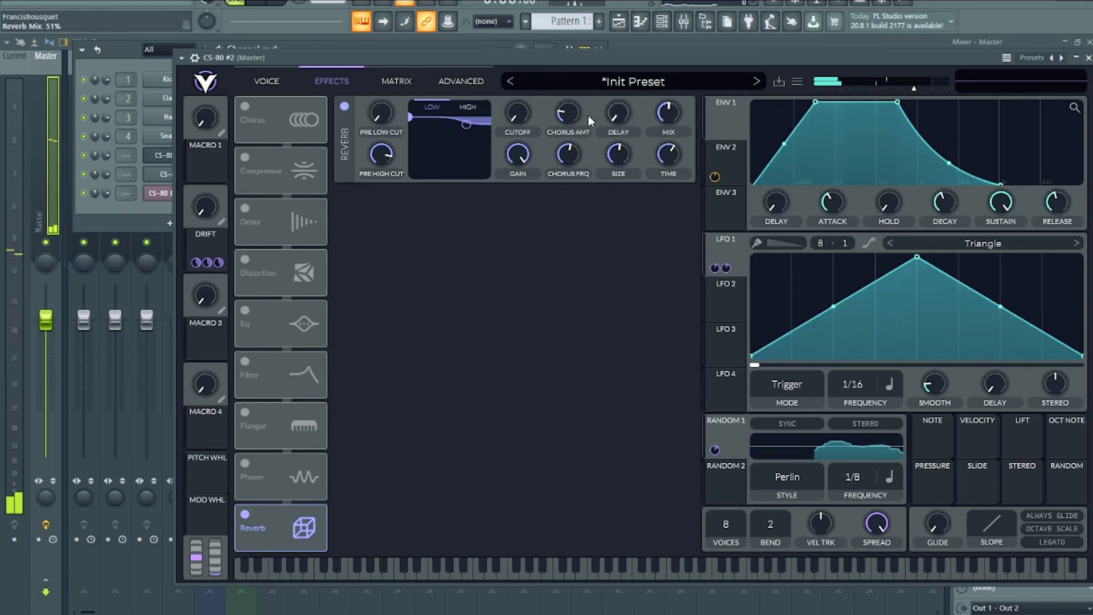
- Raise the reverb's low cut, boost its highs, and set size to 57.5%
drag(410, 117, 381, 78)
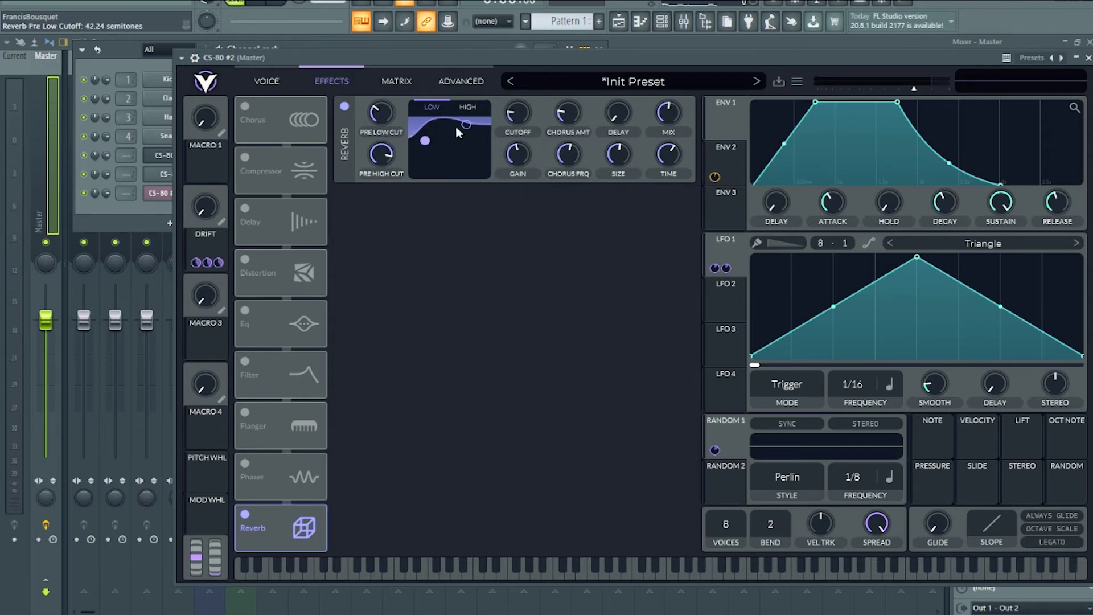
drag(467, 128, 466, 131)
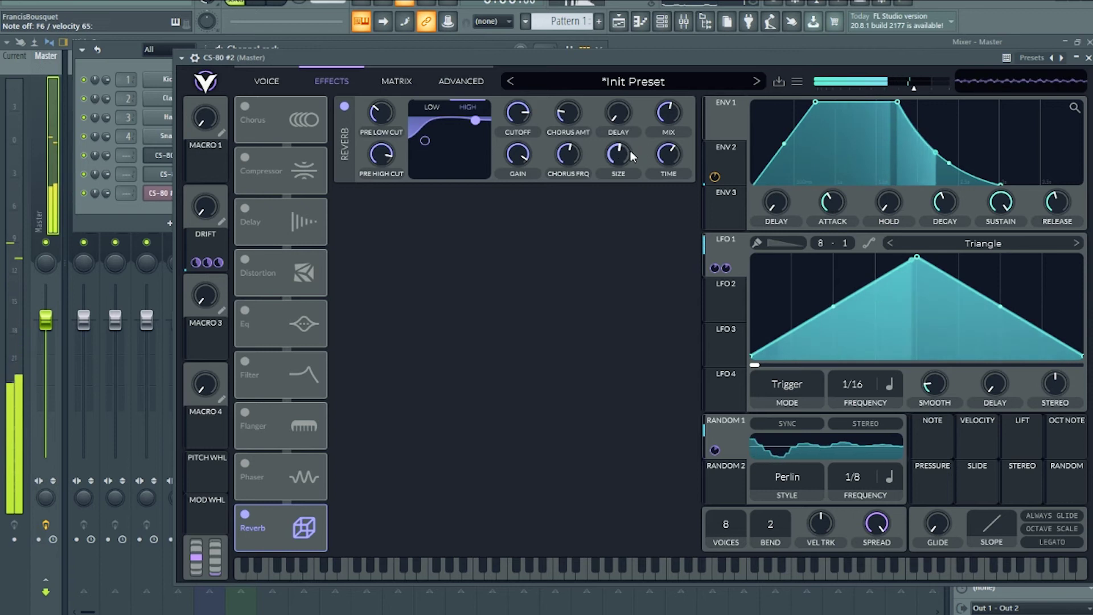
drag(630, 149, 635, 139)
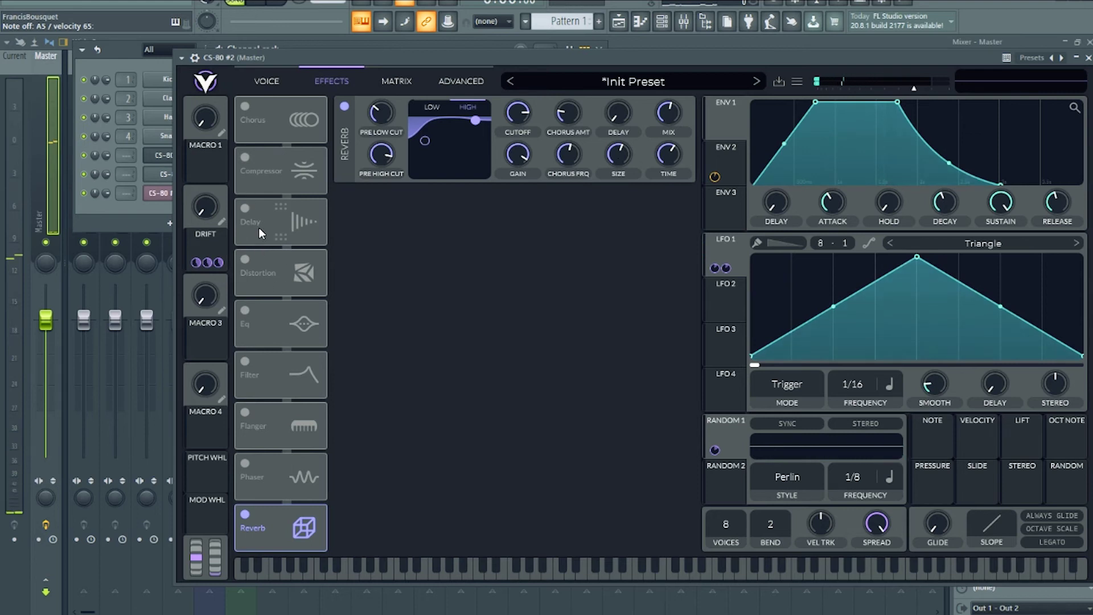
- Turn on the multiband Compressor and set the high band's upper threshold to about -25.6 dB
click(251, 153)
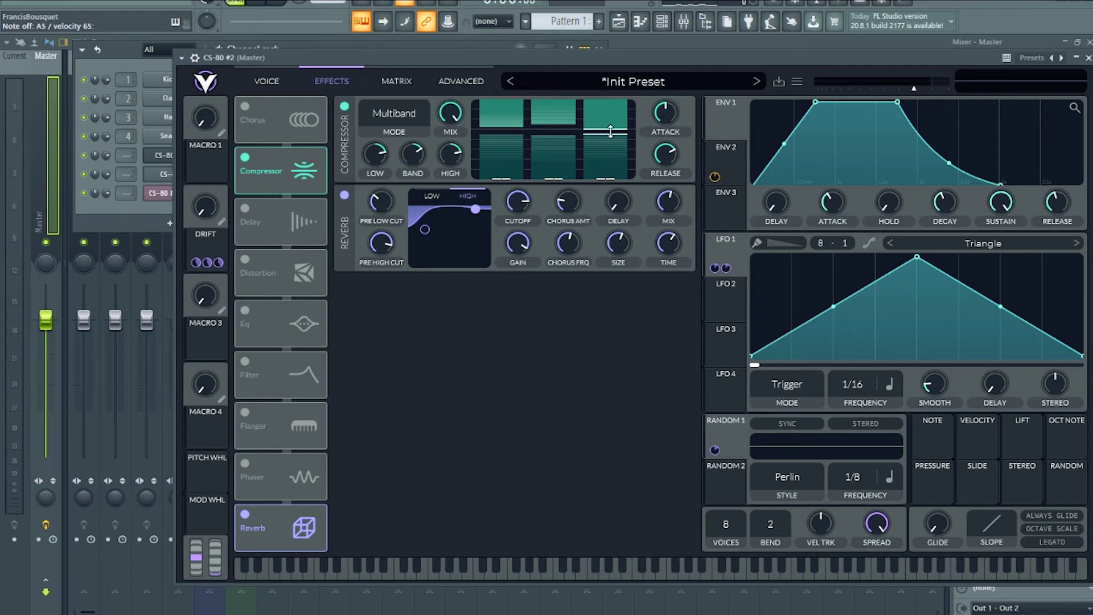
drag(610, 130, 615, 120)
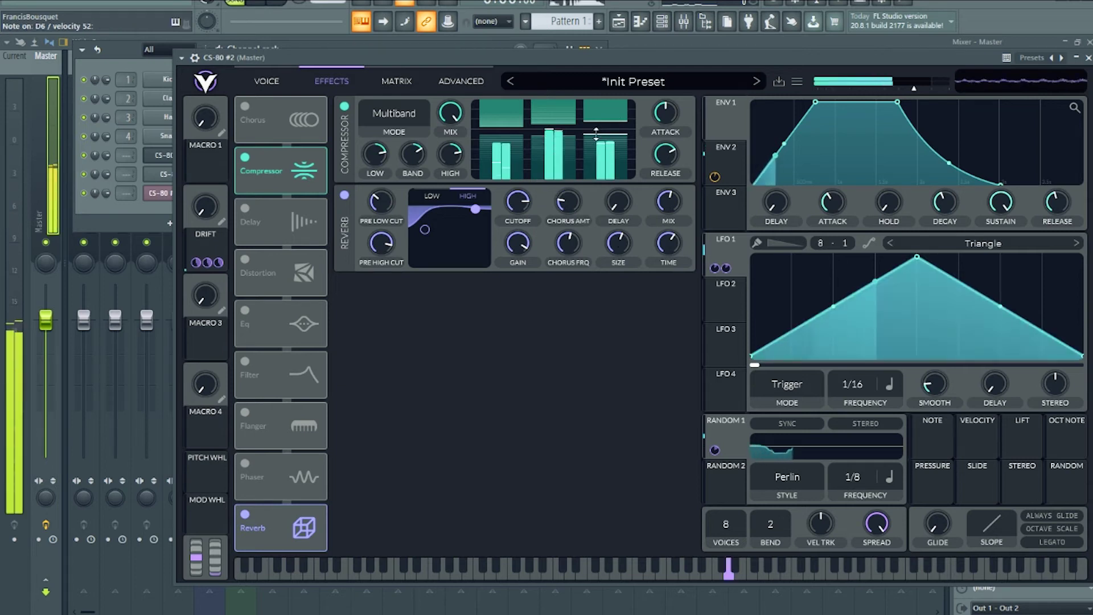
drag(607, 125, 607, 130)
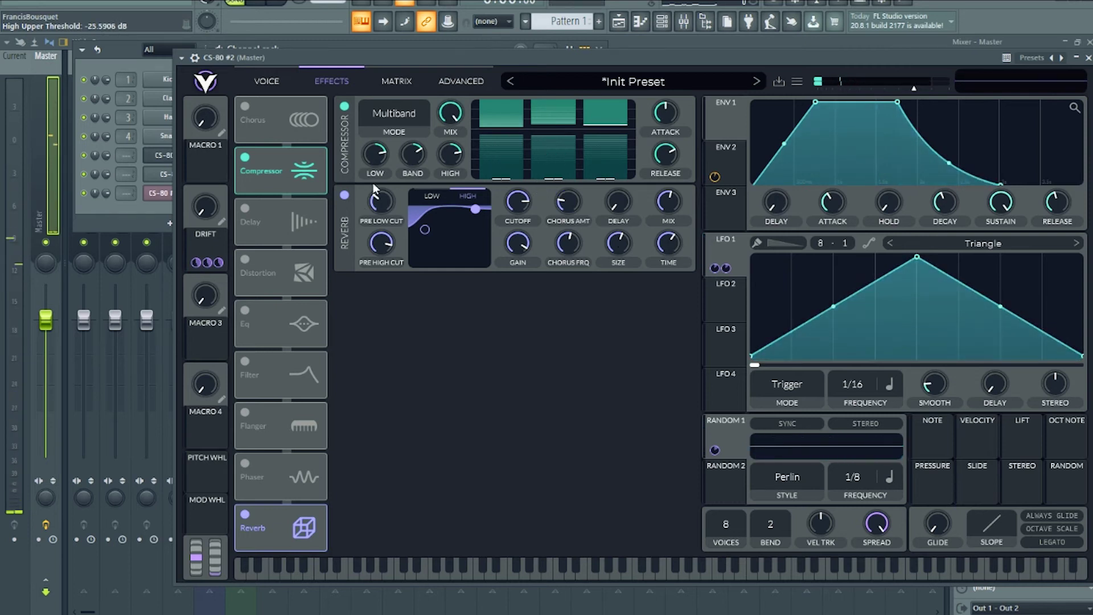
- Enable Soft Clip distortion with 6 dB drive and a slightly lowered mix
click(249, 262)
drag(563, 203, 573, 189)
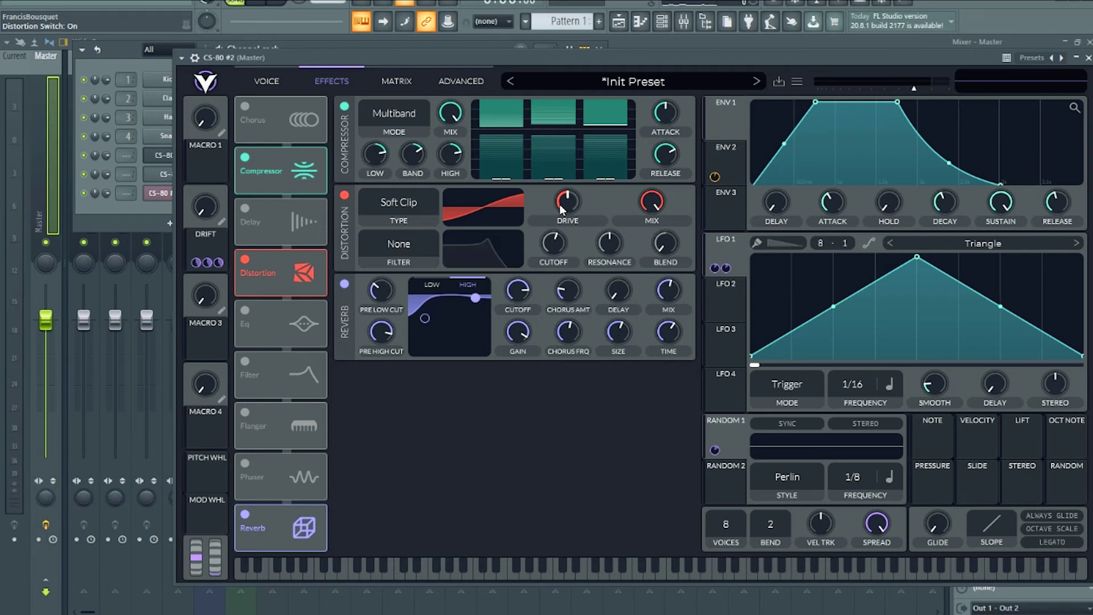
drag(561, 214, 574, 184)
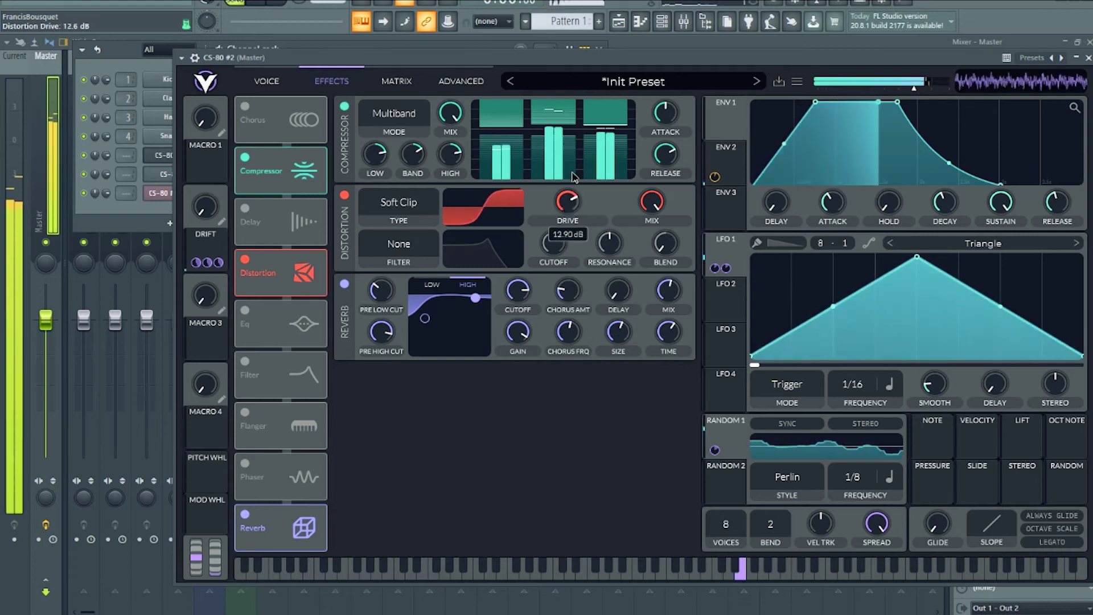
drag(572, 197, 569, 216)
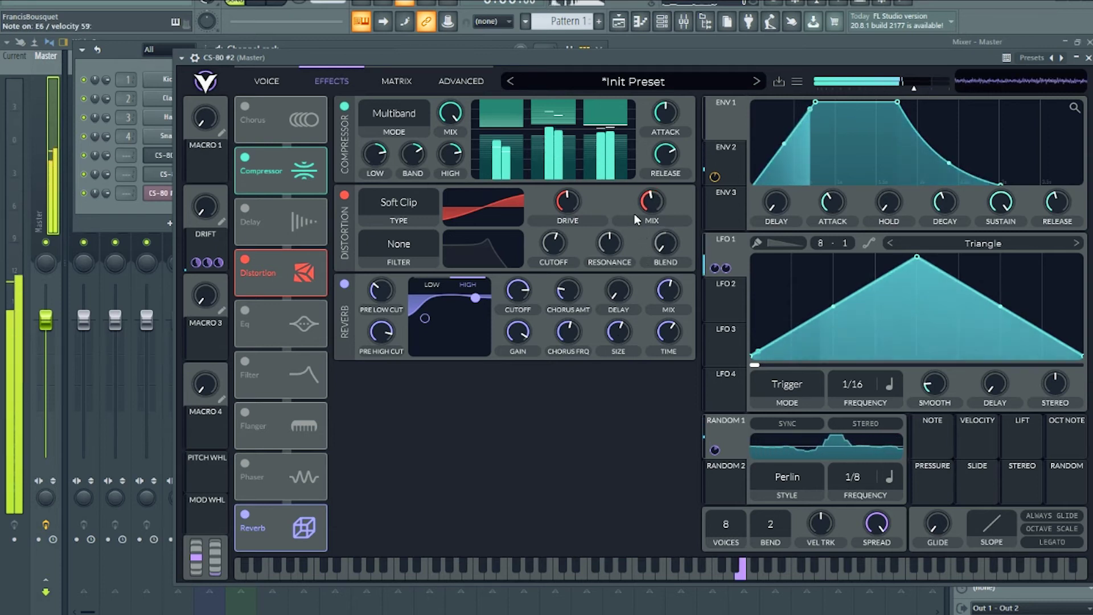
drag(649, 206, 648, 209)
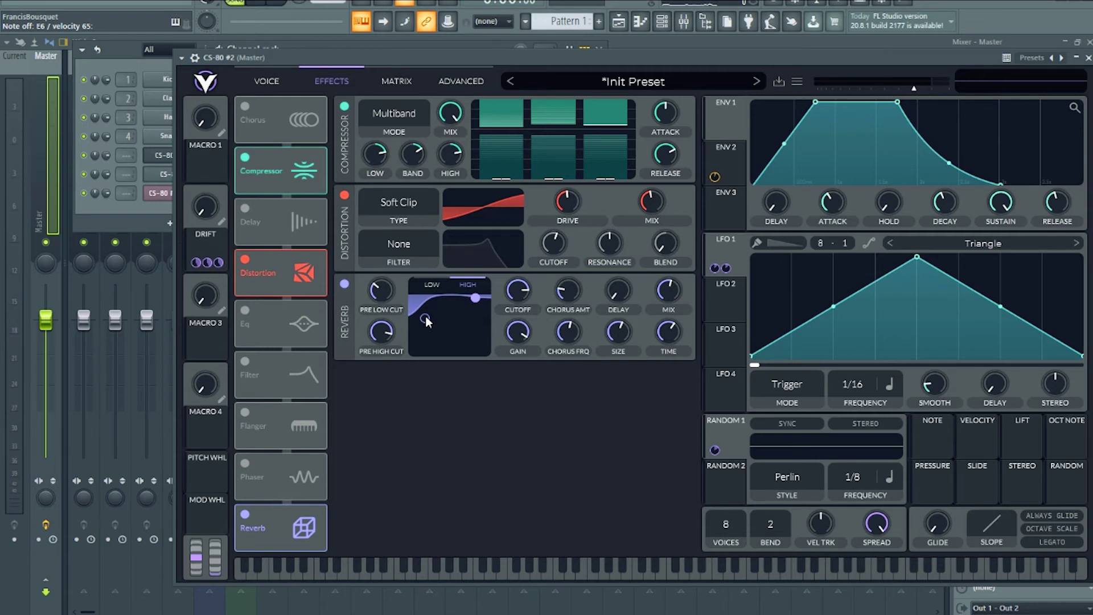
- Enable the EQ and shape its middle band into a peak cut to about -6 dB
click(245, 311)
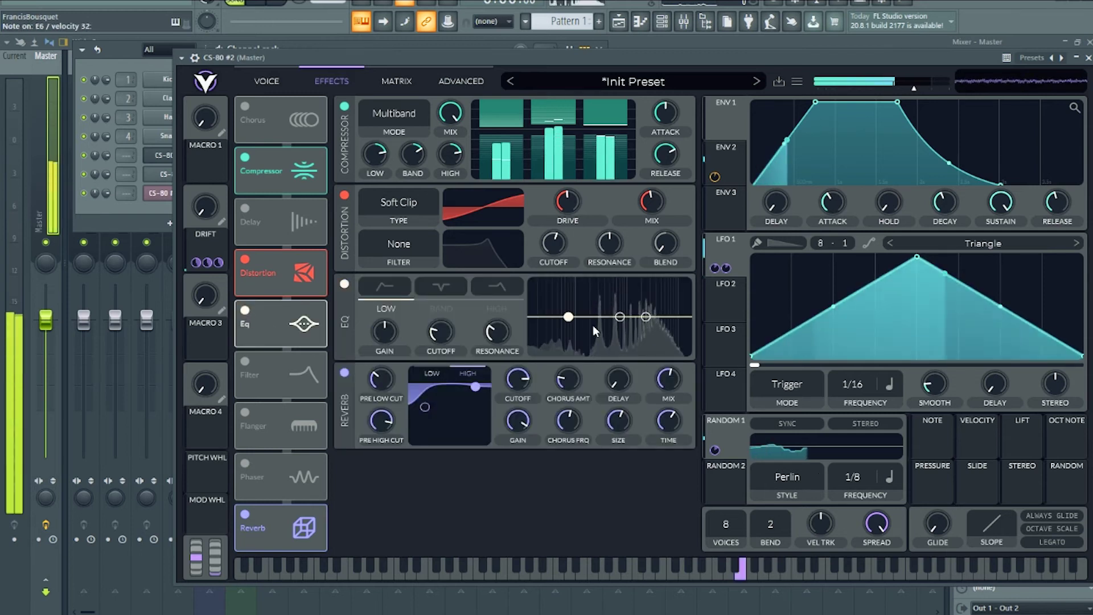
drag(620, 316, 650, 295)
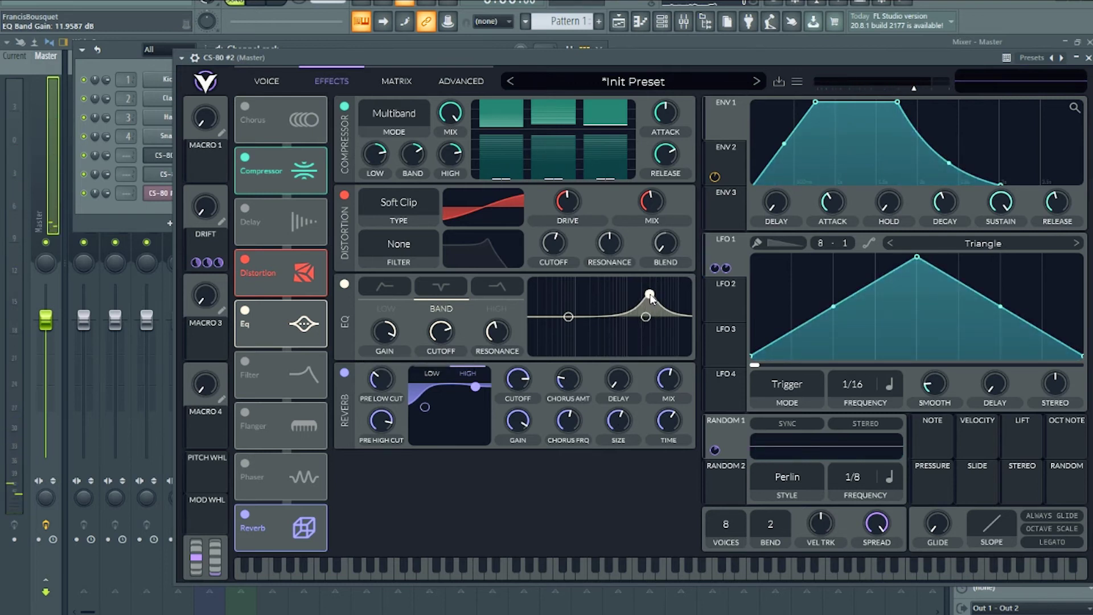
mouse_move(391, 330)
mouse_down()
mouse_move(373, 348)
mouse_move(390, 326)
mouse_up()
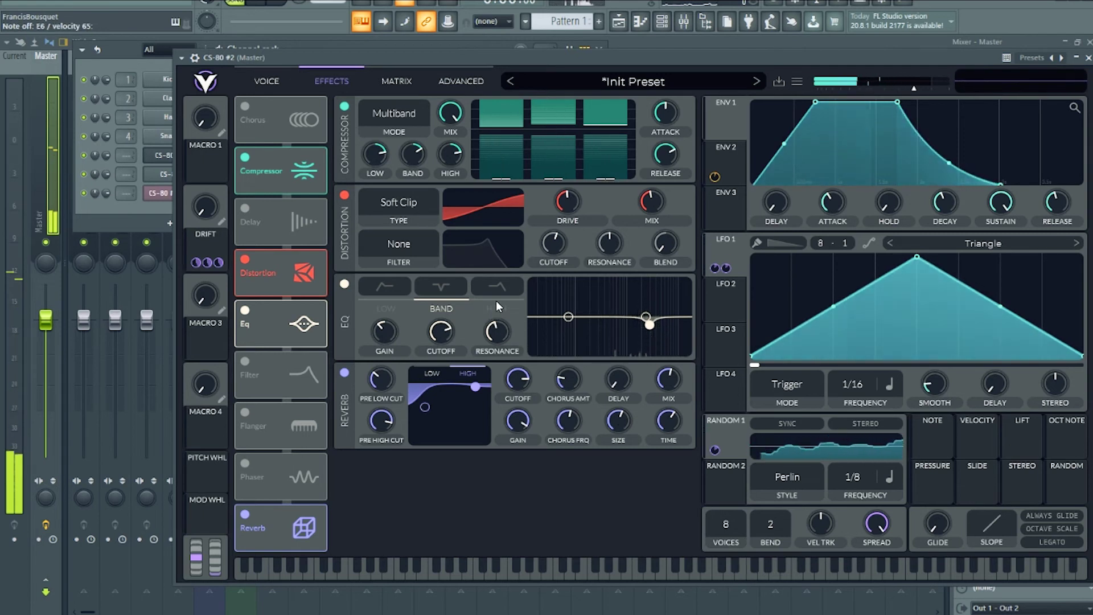
drag(381, 331, 378, 338)
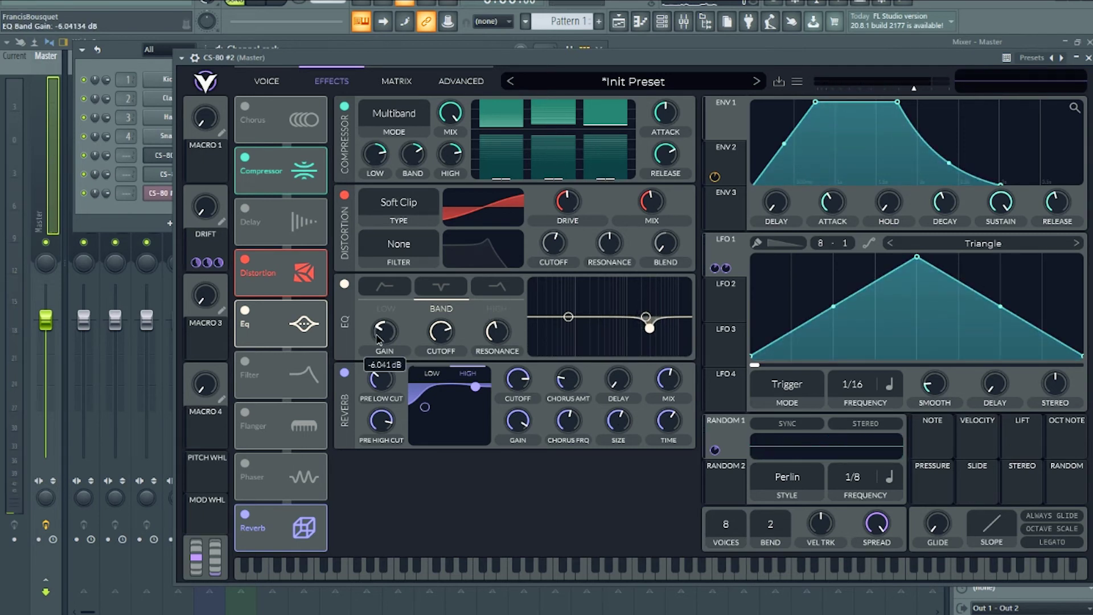
- Enable the Delay in Stereo mode and narrow its filter band slightly
click(246, 209)
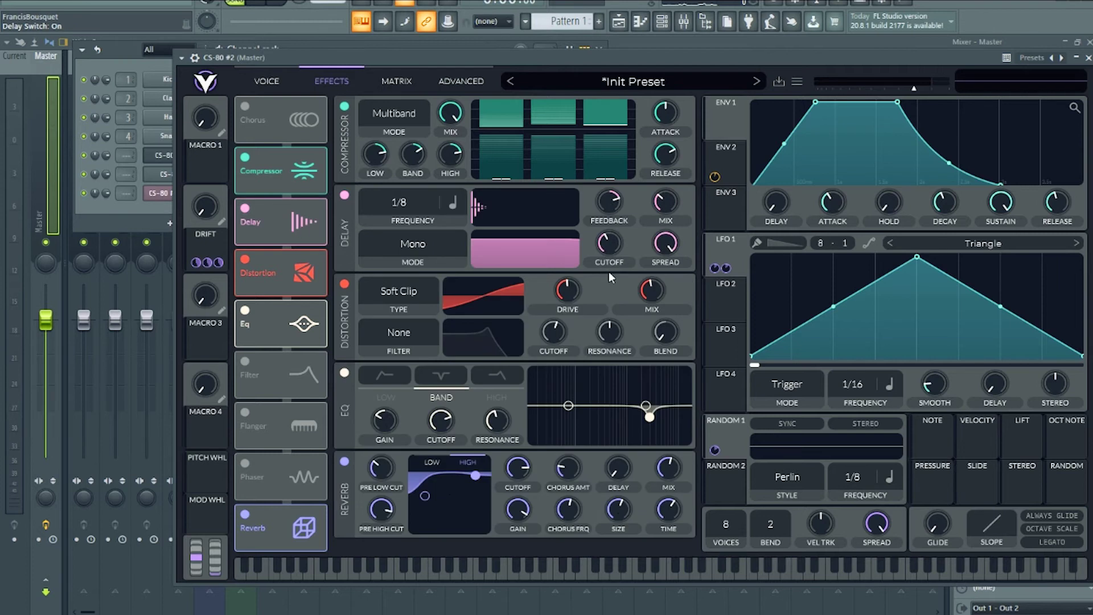
click(427, 258)
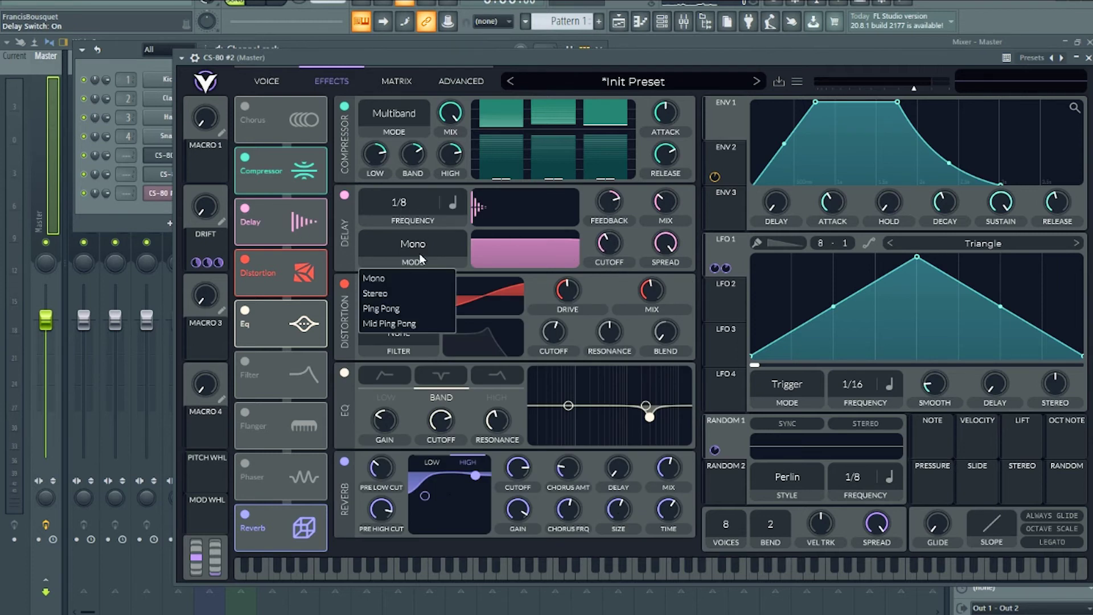
click(419, 298)
drag(563, 269, 567, 269)
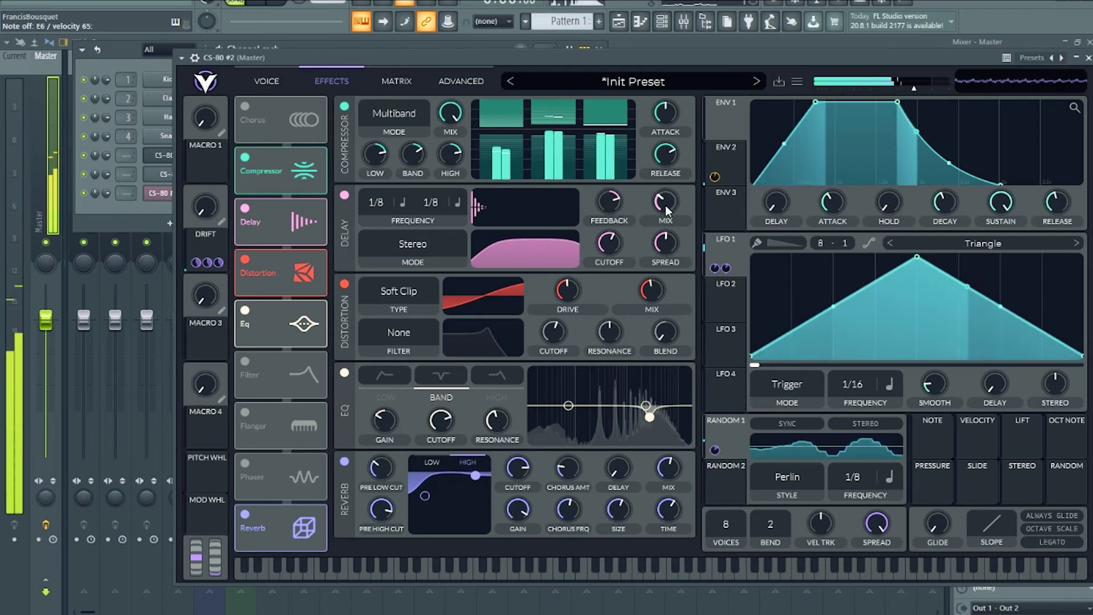
drag(561, 244, 545, 246)
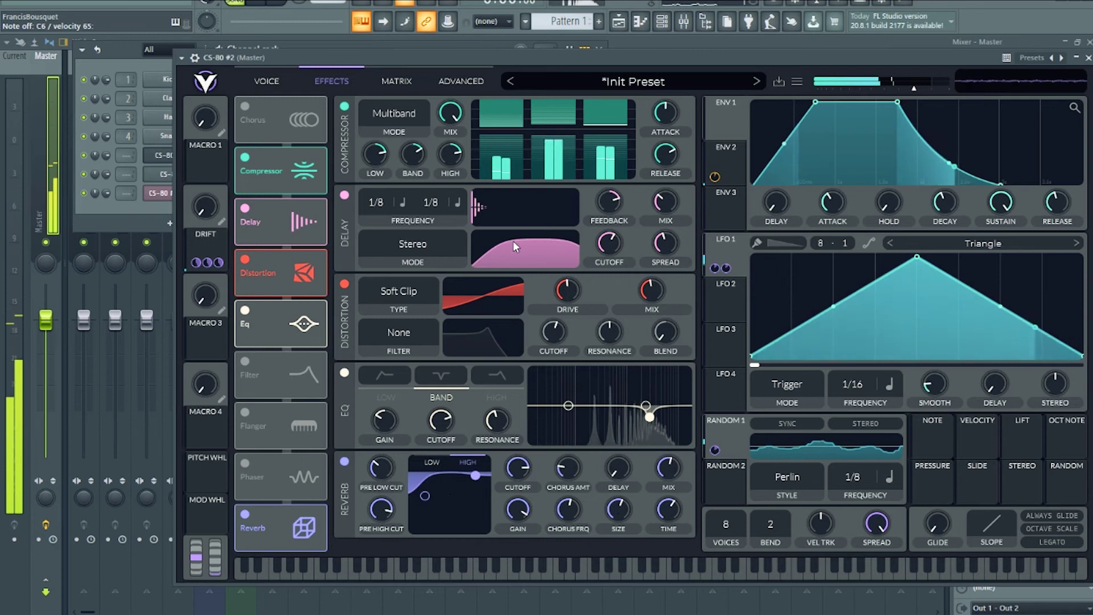
click(658, 205)
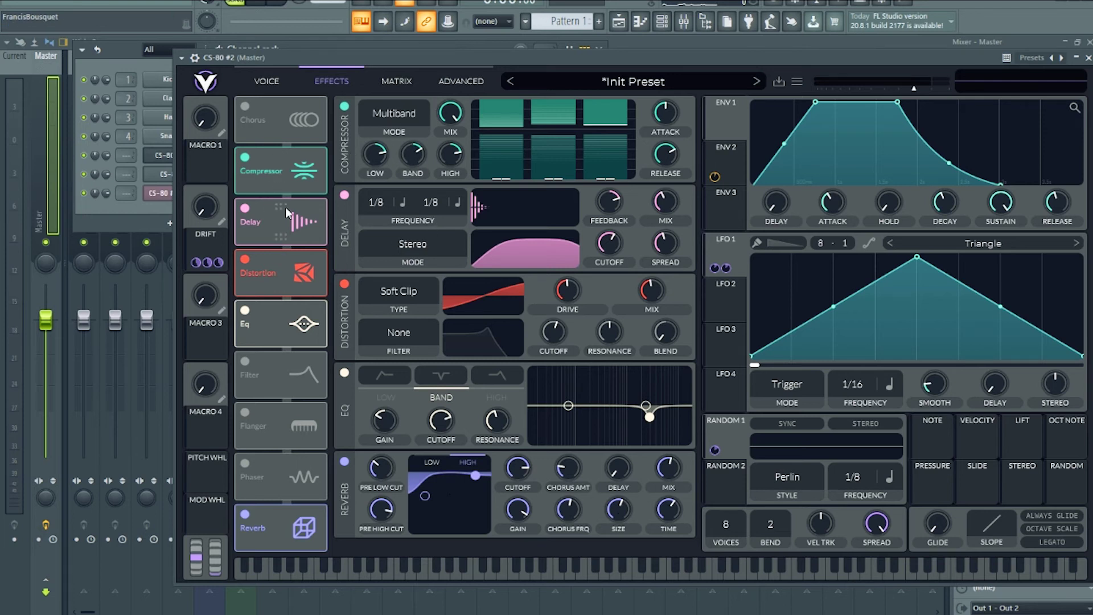
- Move Delay ahead of Compressor, save, then place Reverb between Delay and Compressor
drag(302, 229, 285, 149)
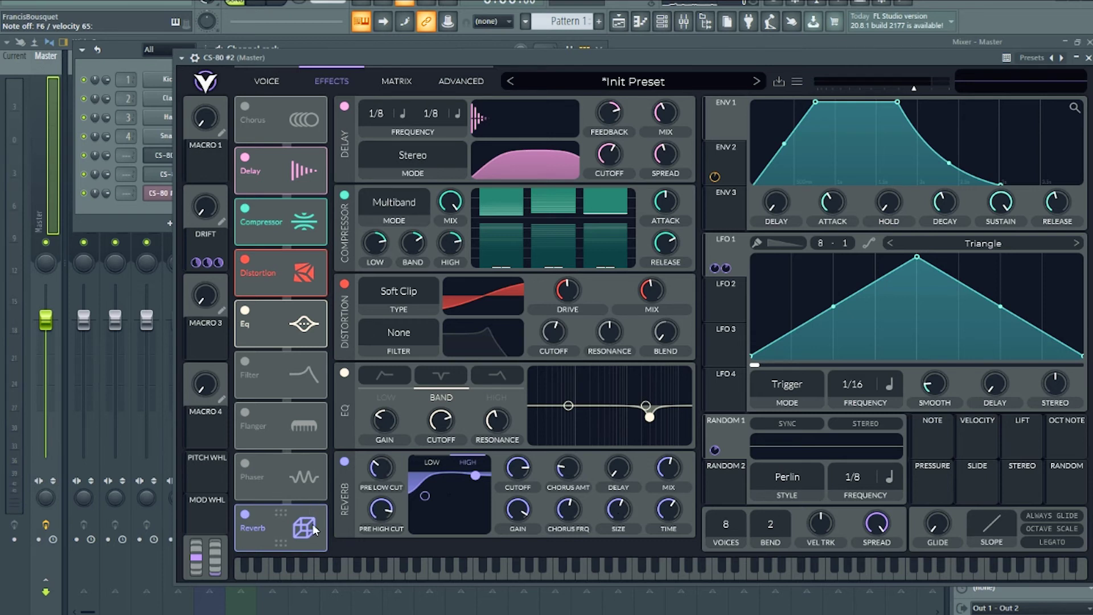
key(ctrl+s)
drag(296, 515, 320, 222)
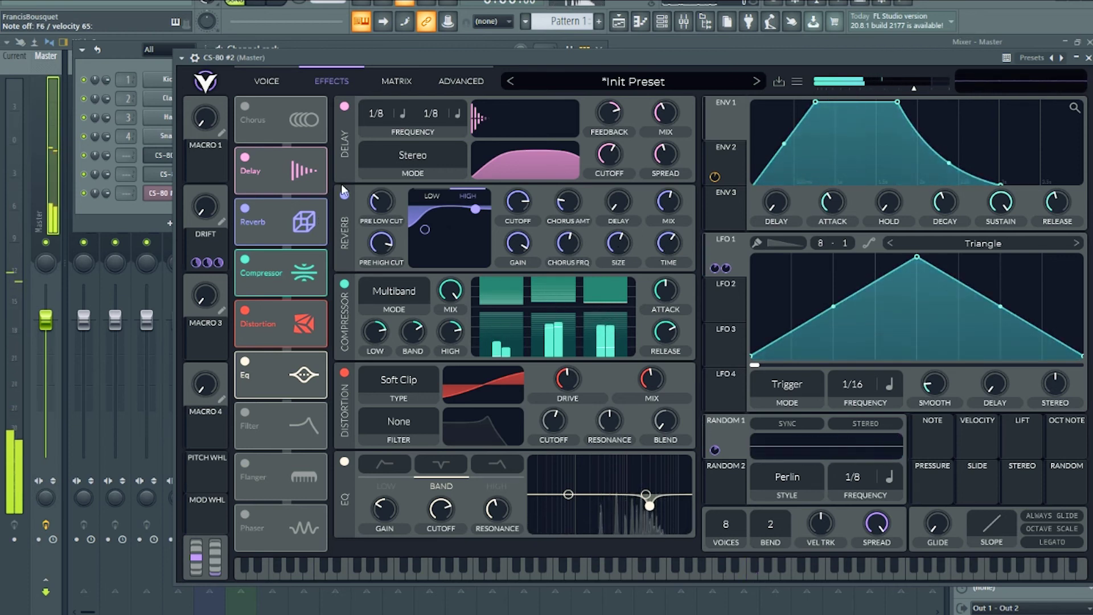
- Lower Filter 1's cutoff and assign it to Macro 1, renamed CUTOFF
click(267, 80)
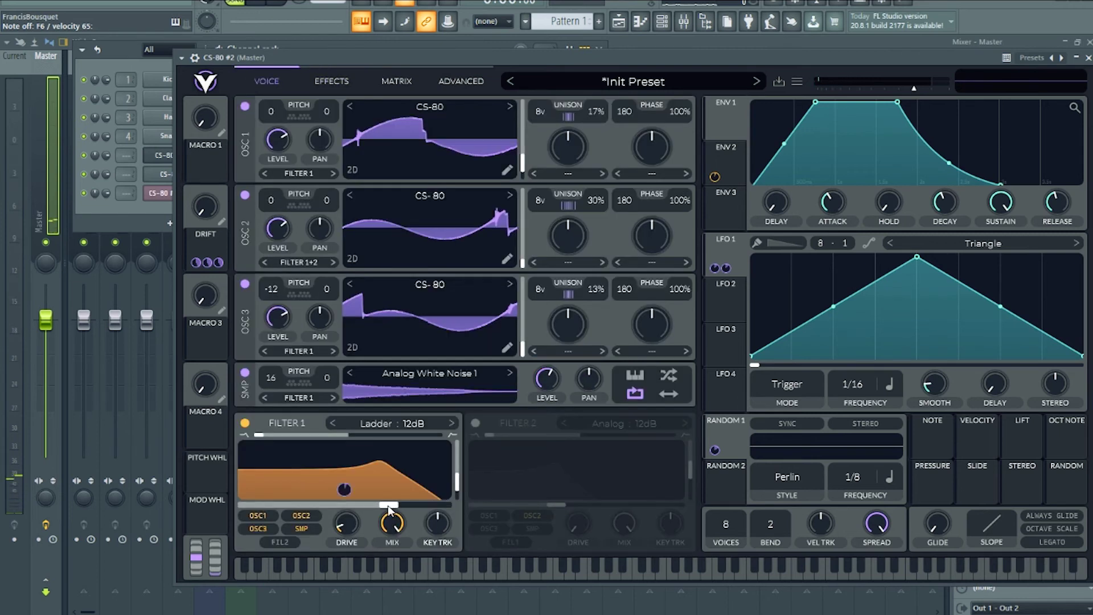
drag(389, 508, 361, 511)
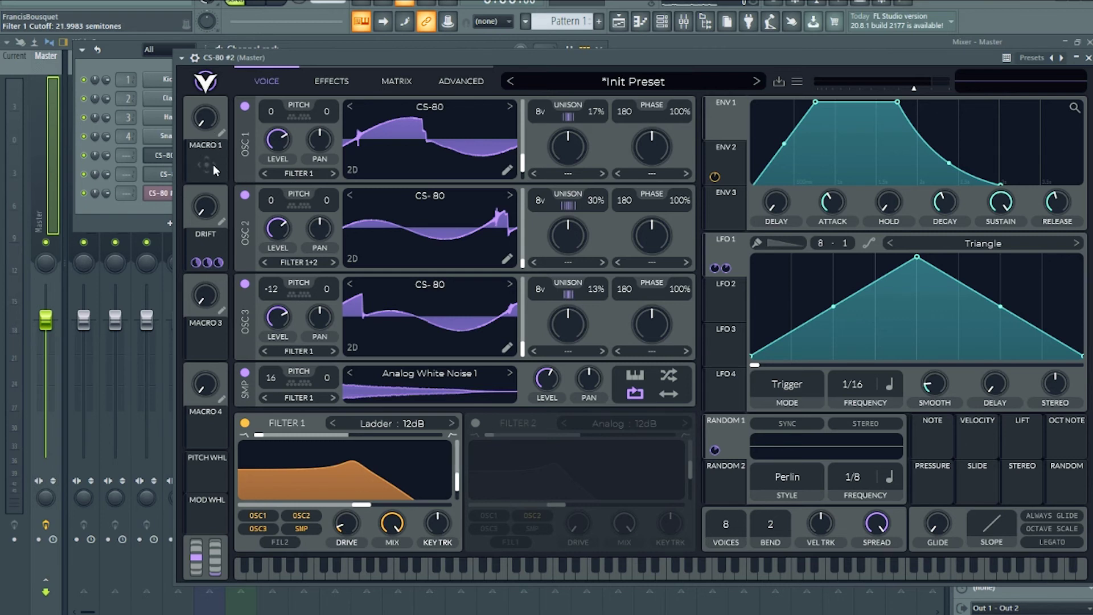
drag(210, 168, 345, 489)
text(CUTOFF)
key(Return)
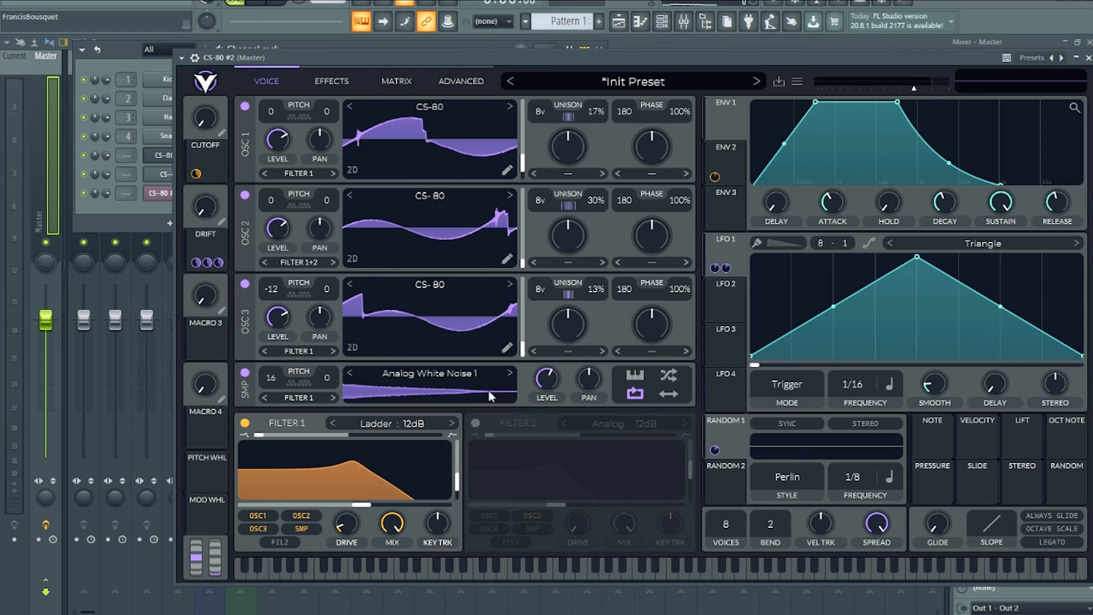
- Switch off oscillators 3, 2 and 1 and play a note to hear the noise alone
click(245, 284)
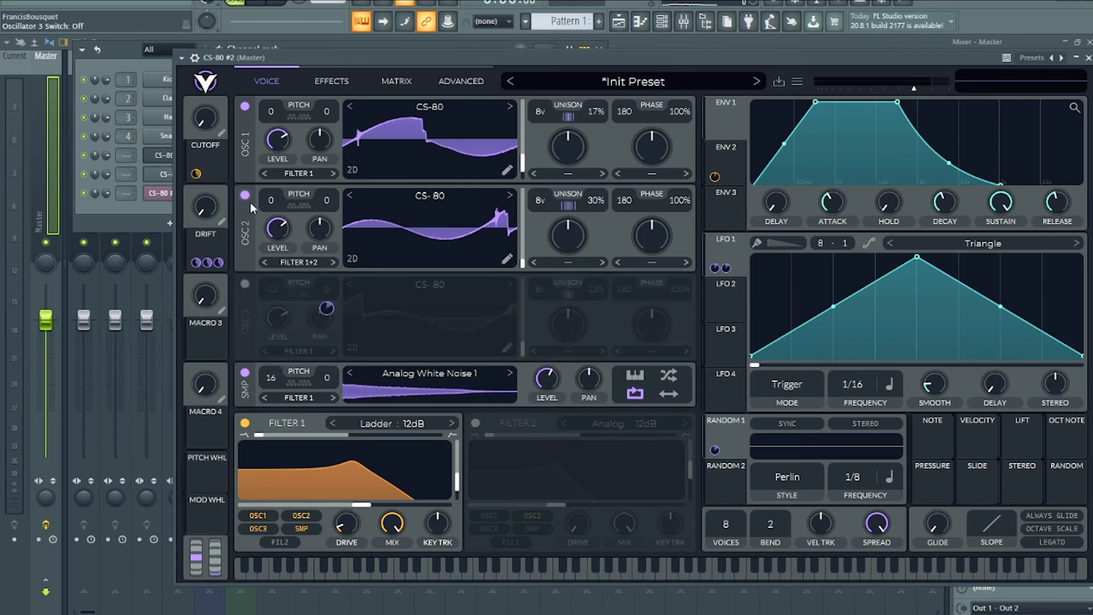
click(244, 195)
click(245, 106)
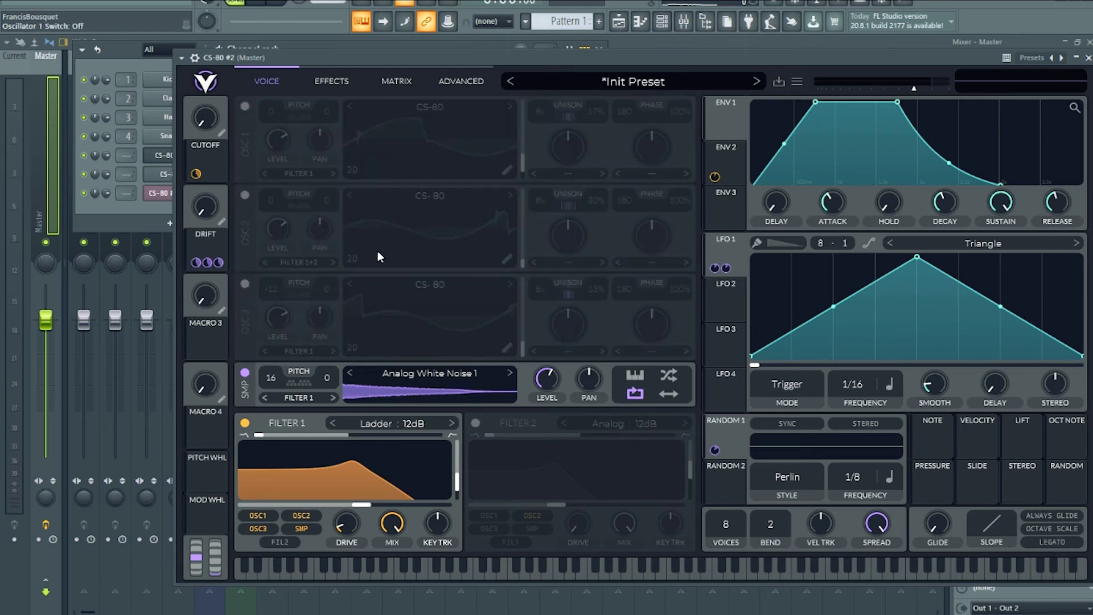
key(r)
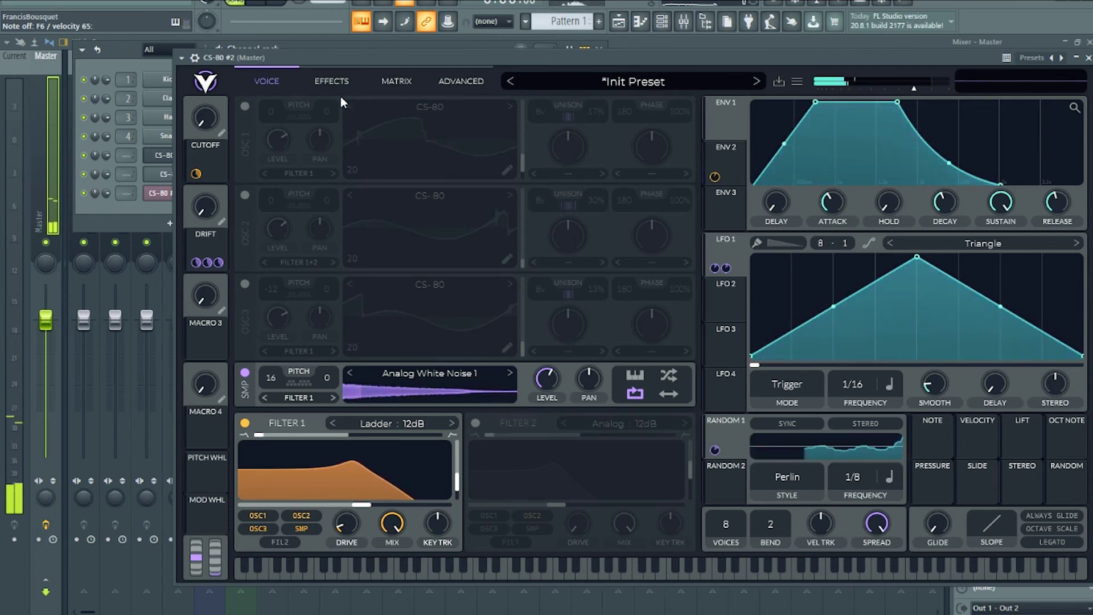
- Load the Analog White Noise 3 Brute HP sample from the Ghosthack folder into the noise layer
click(459, 376)
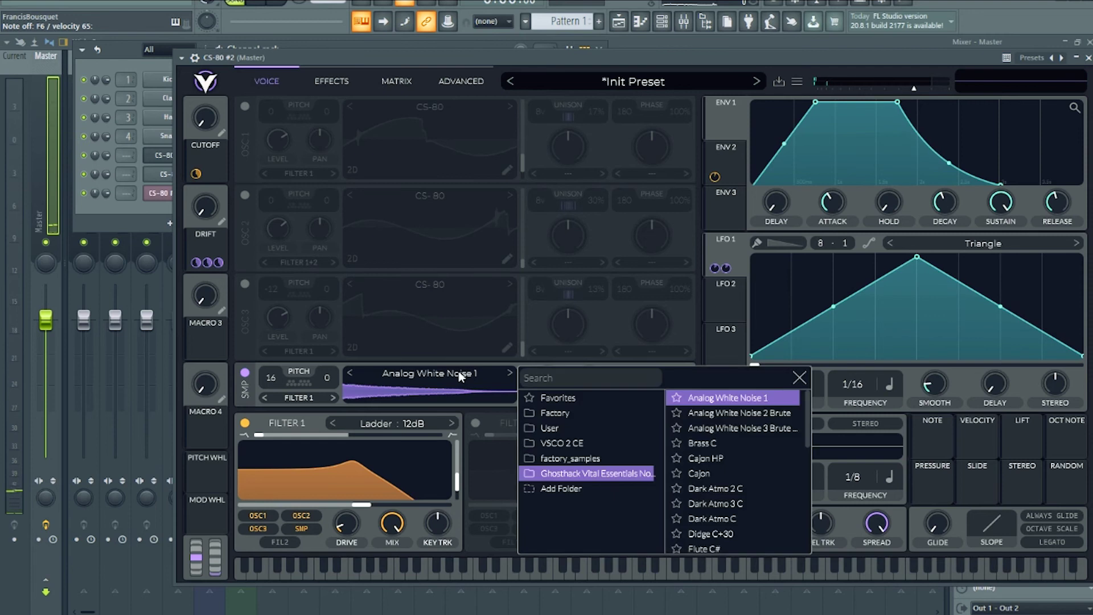
click(736, 421)
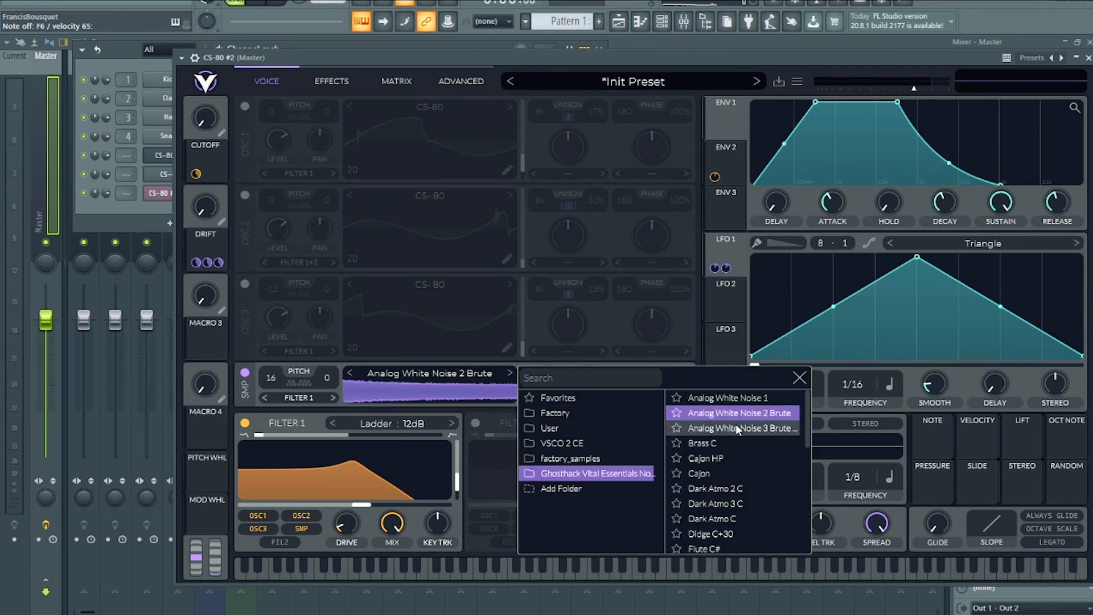
click(735, 427)
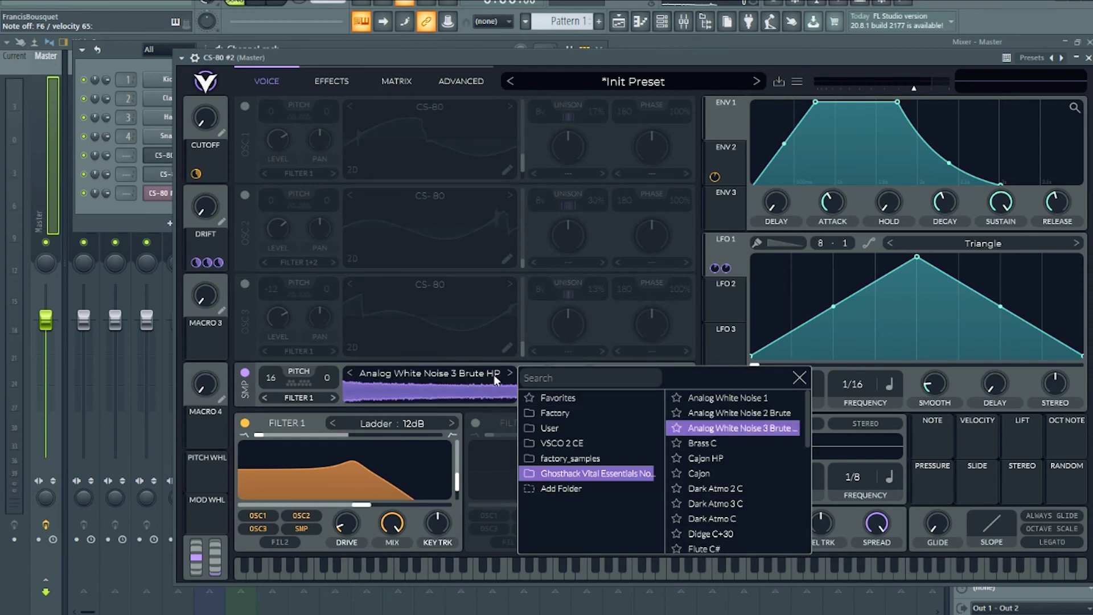
click(496, 412)
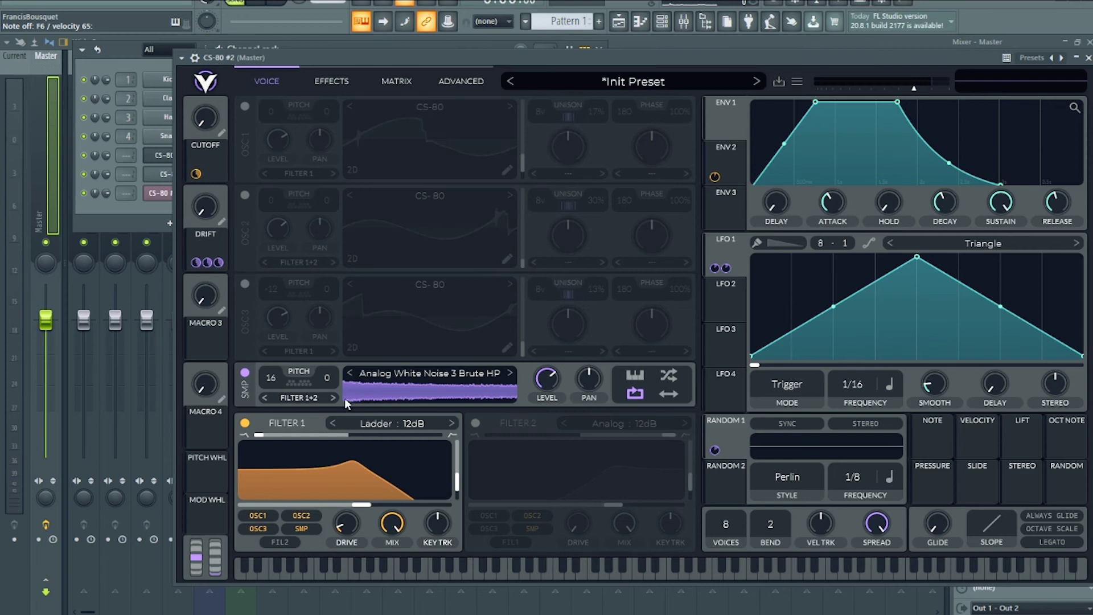
- Route the noise sample to Filter 2 only, enable Filter 2 and set its cutoff
click(328, 398)
click(326, 429)
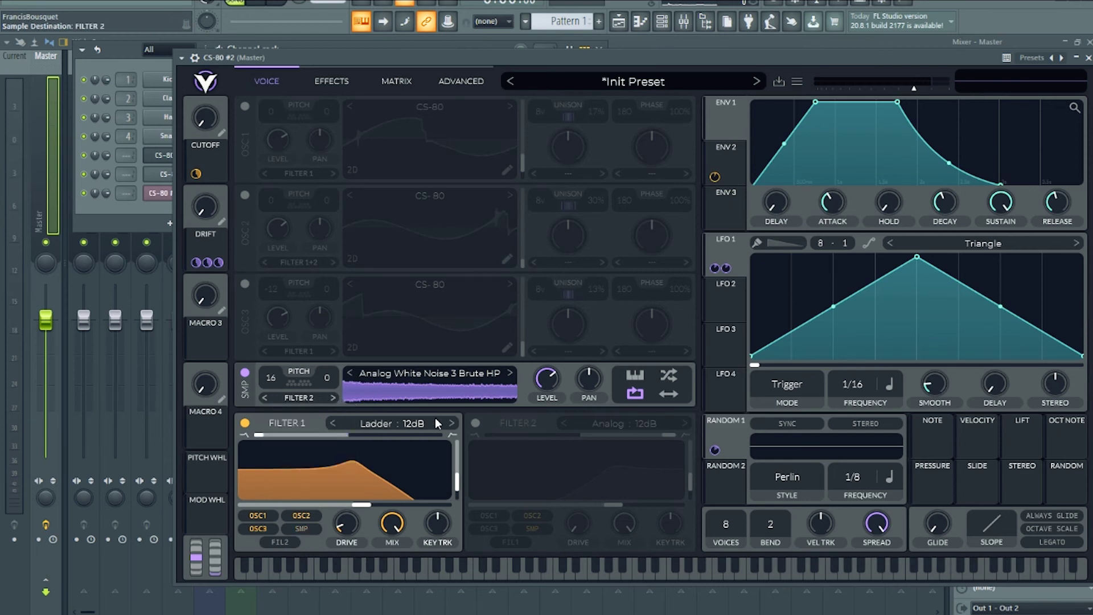
click(476, 422)
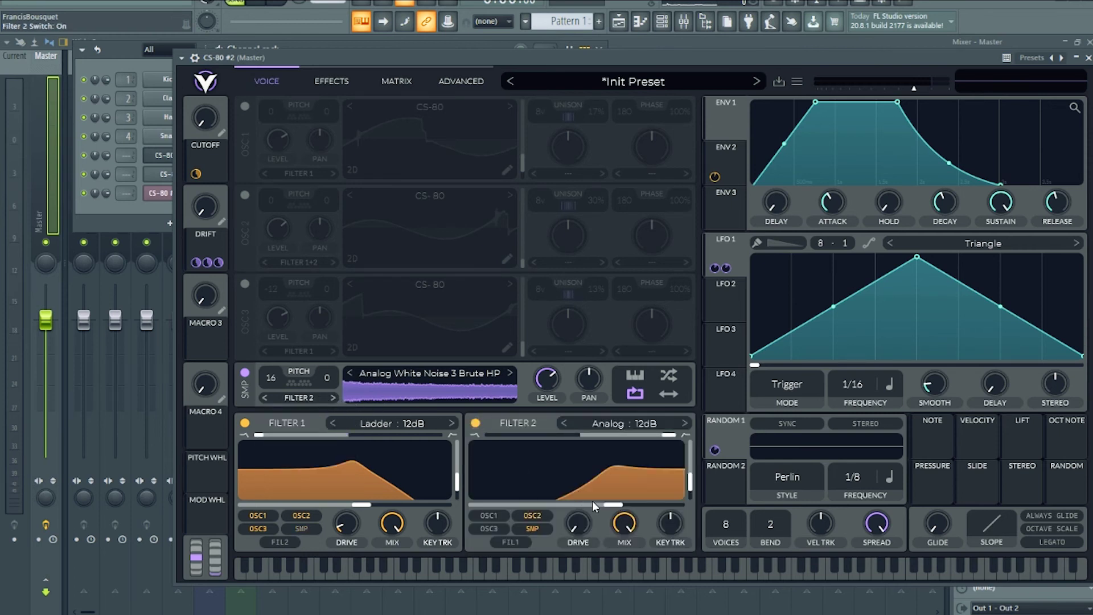
drag(593, 503, 639, 500)
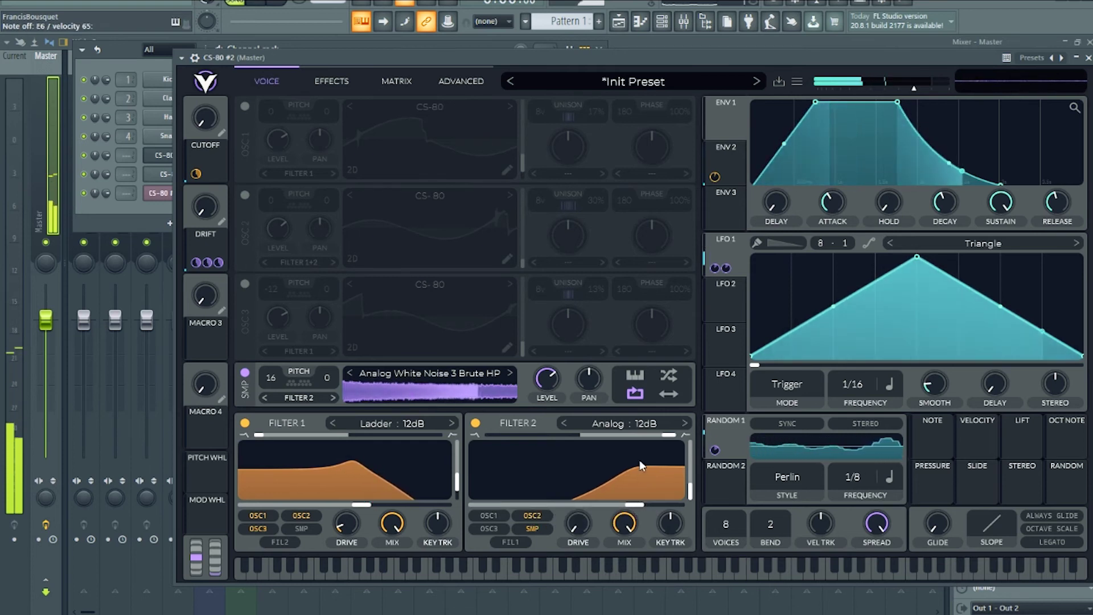
click(476, 421)
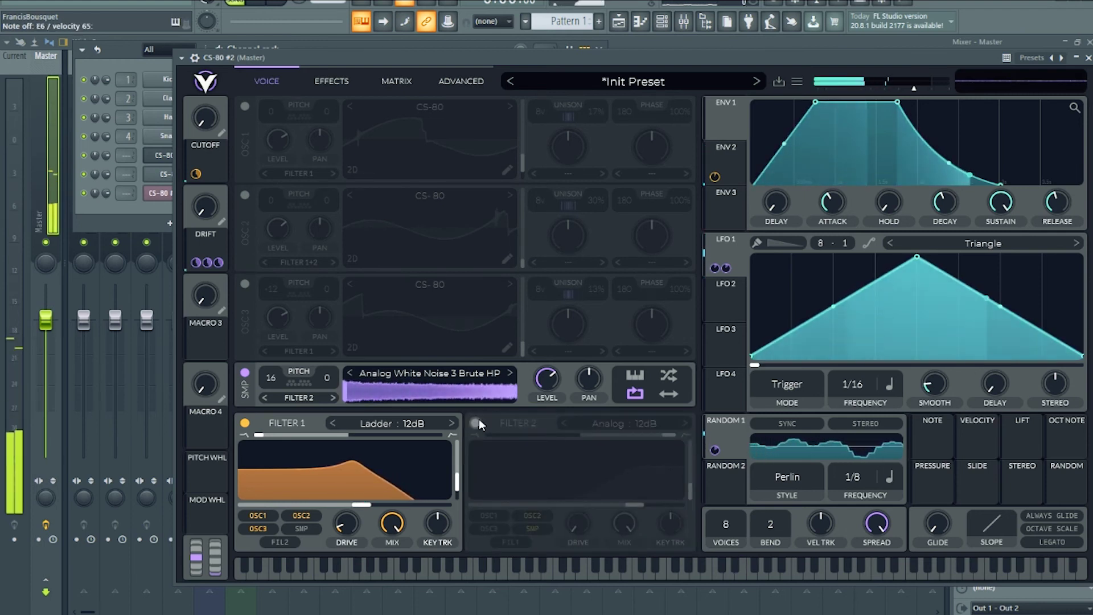
click(477, 422)
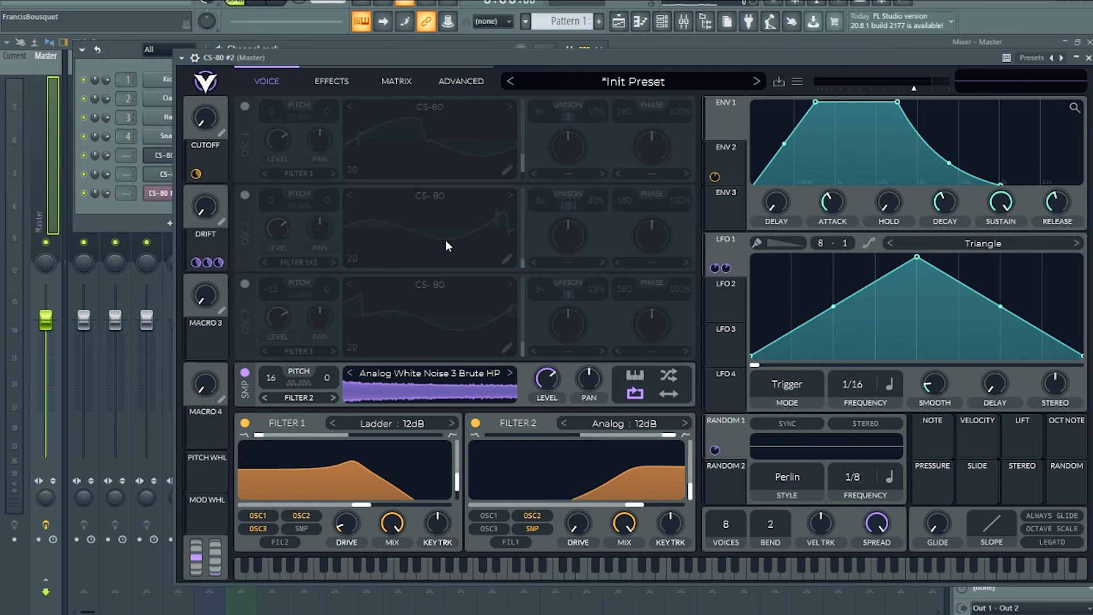
- Turn oscillators 3, 2 and 1 back on
click(245, 283)
click(245, 194)
click(245, 106)
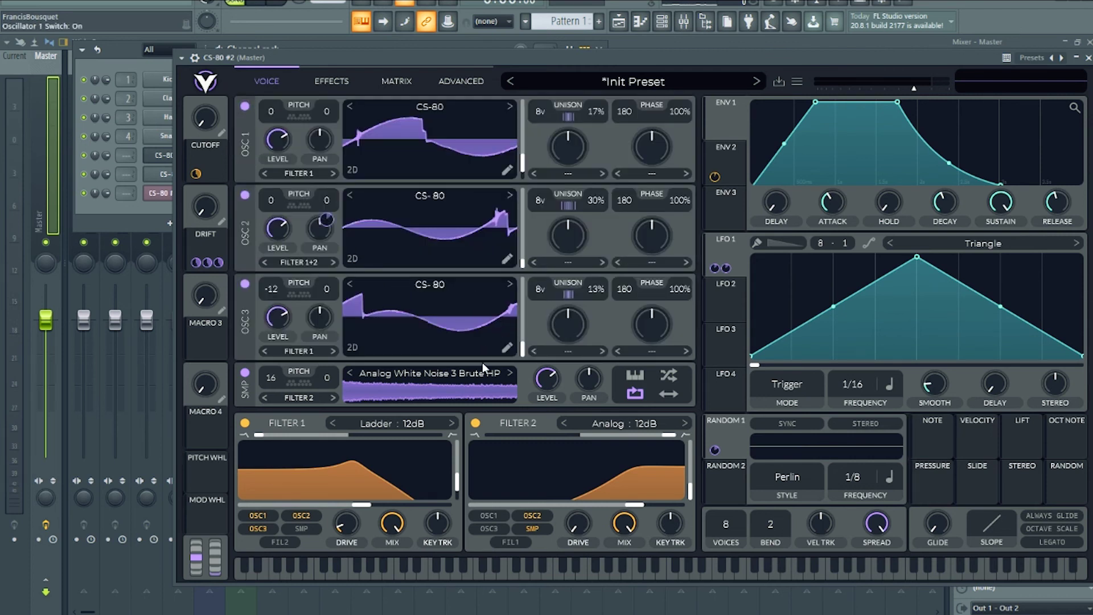
- Lower the noise level, route OSC 2 only to Filter 1, and map Macro 3 to noise level
drag(546, 379, 552, 388)
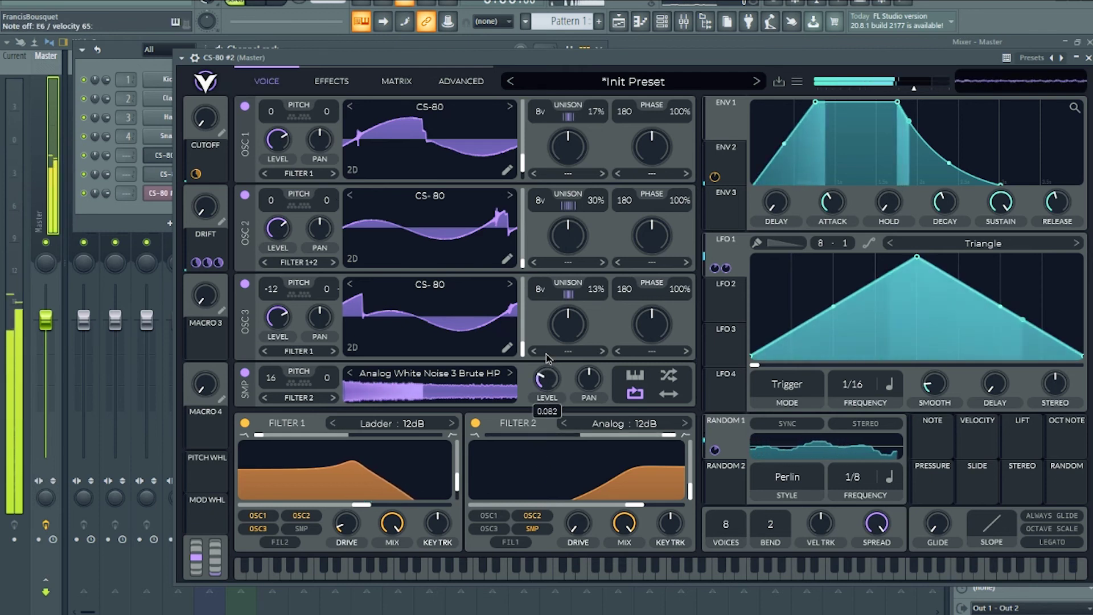
click(532, 515)
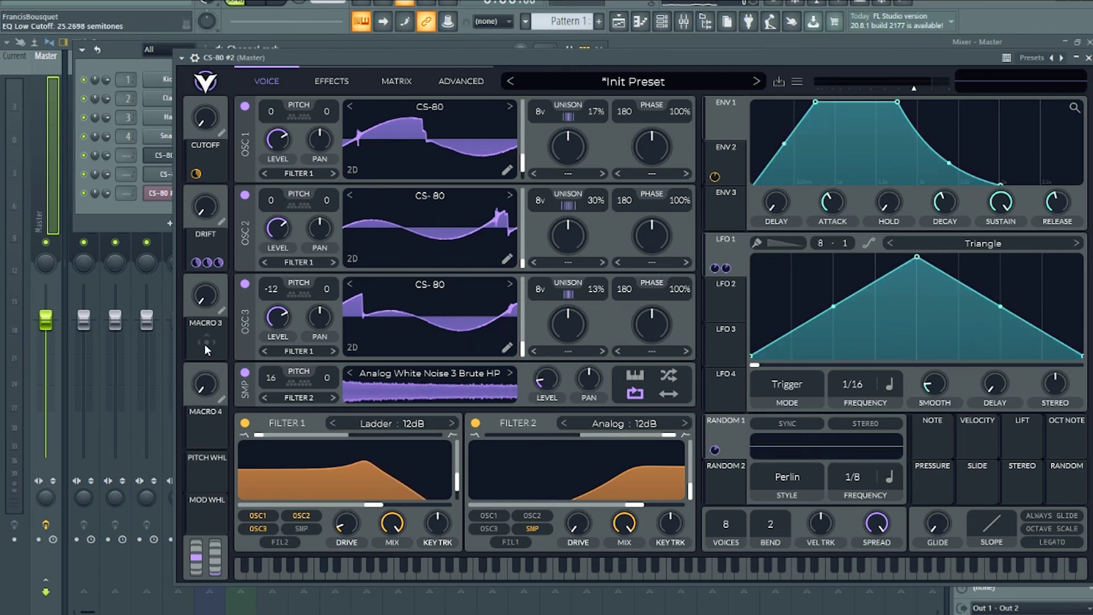
drag(214, 344, 546, 379)
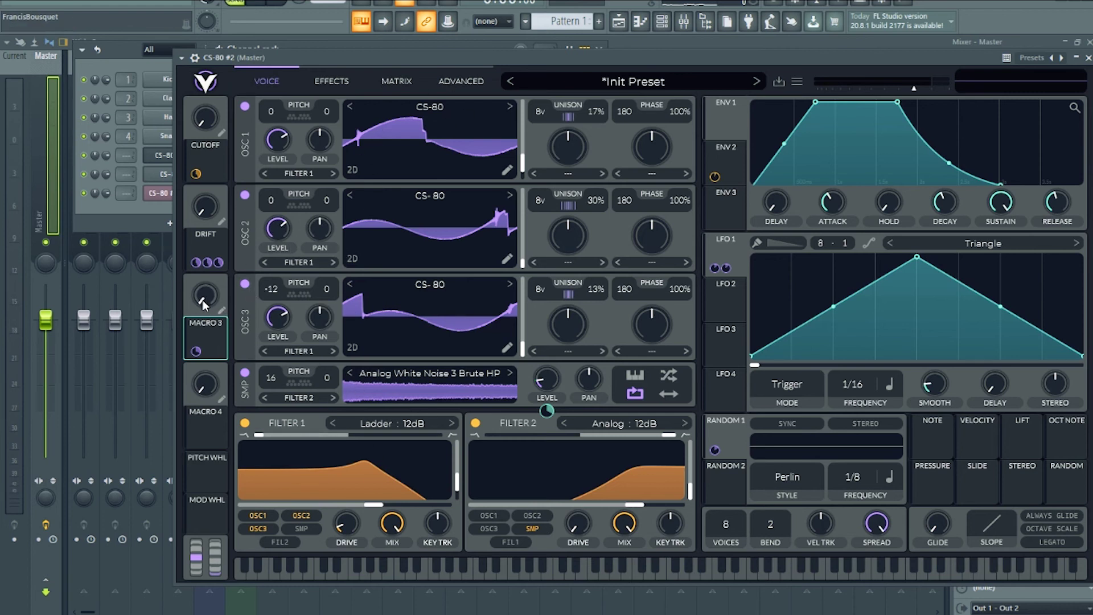
- Raise Macro 3 to audition the noise and start editing its name
drag(202, 299, 206, 315)
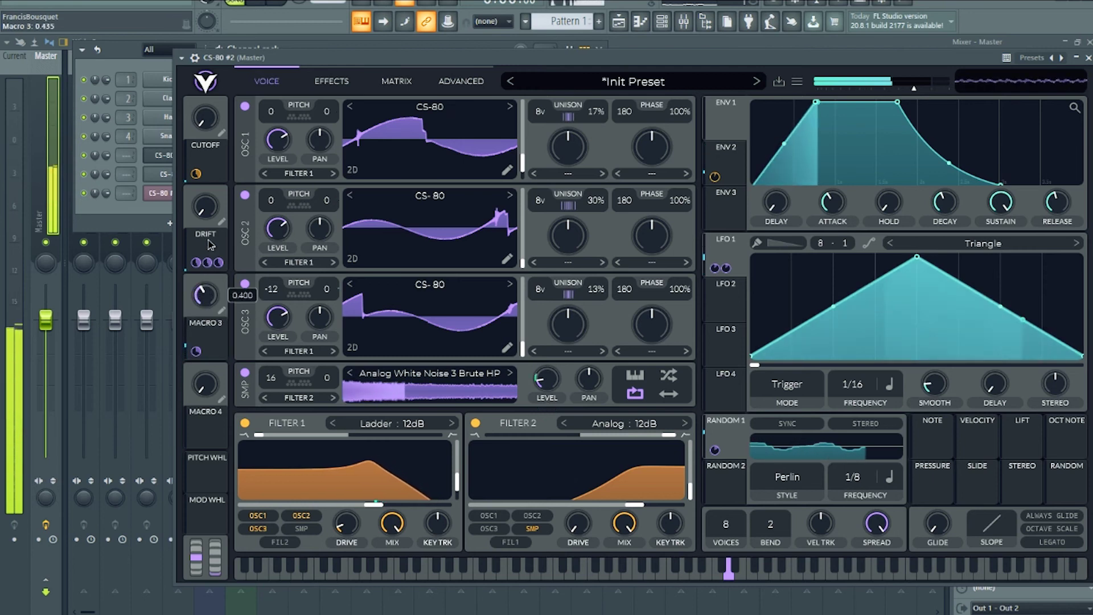
double_click(206, 316)
click(220, 307)
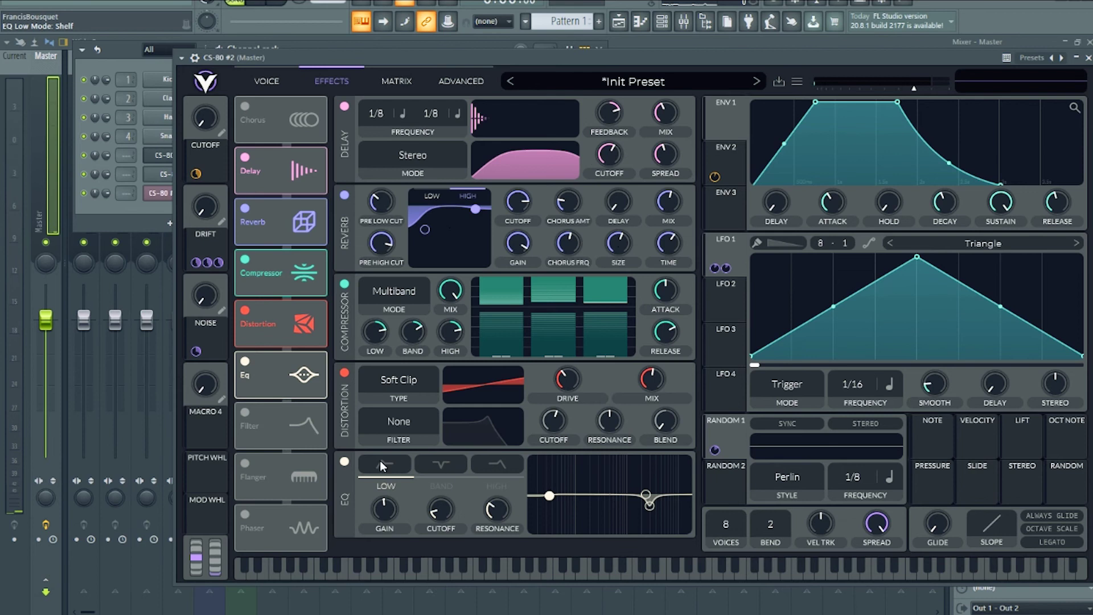
- Switch the EQ low band to a high-pass with its cutoff around 19.7 semitones
click(386, 466)
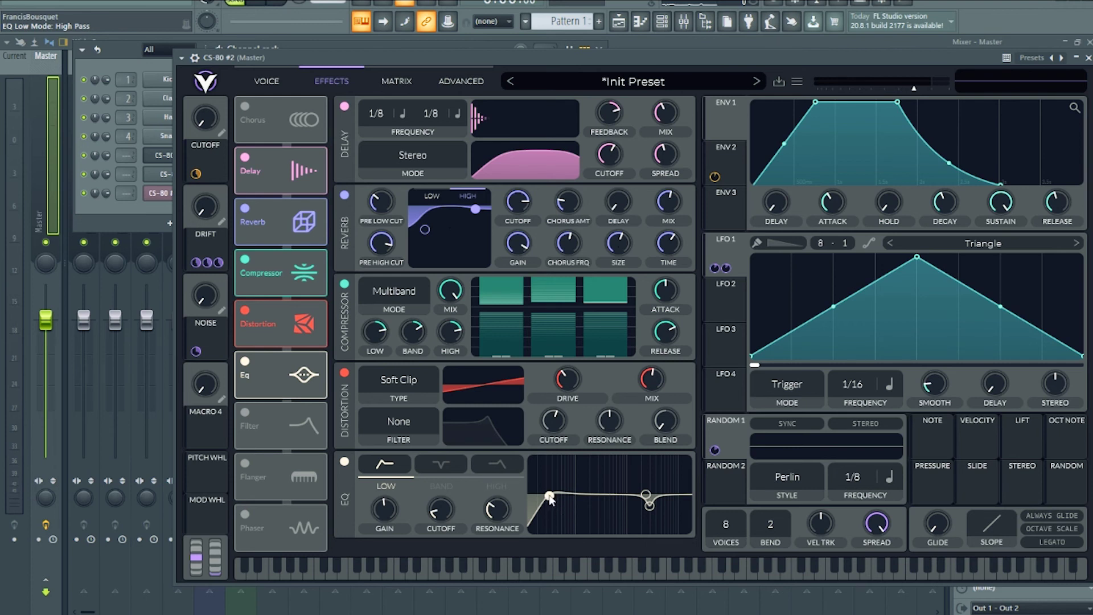
mouse_move(550, 498)
mouse_down()
mouse_move(538, 504)
mouse_move(550, 507)
mouse_up()
click(393, 467)
click(404, 469)
drag(530, 499, 603, 500)
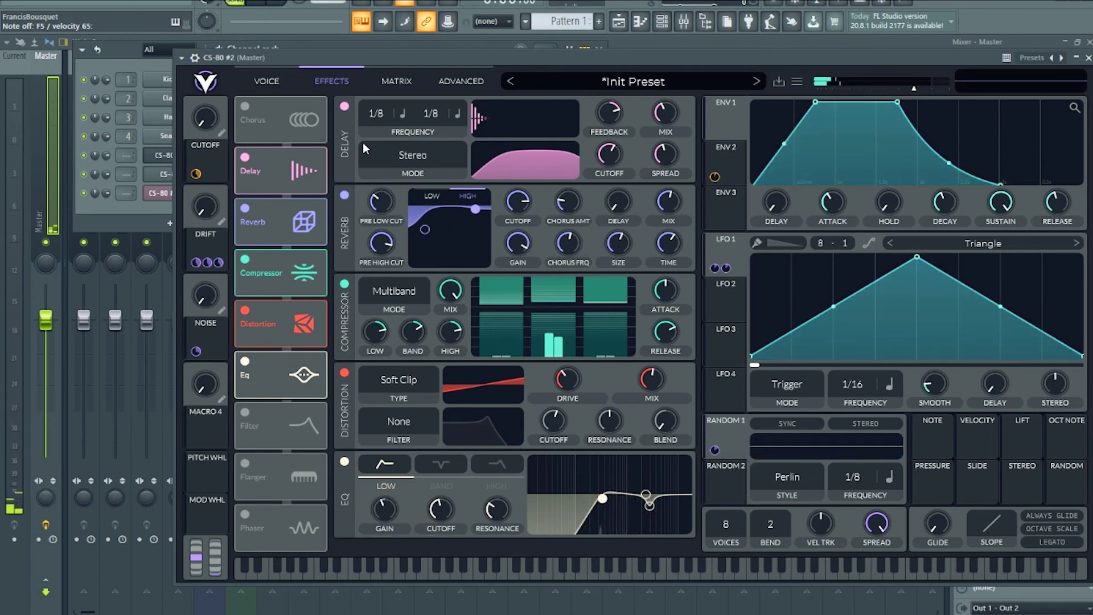
- Enable the Chorus, widen its filter spread, and set its mix to 33.5%
click(248, 107)
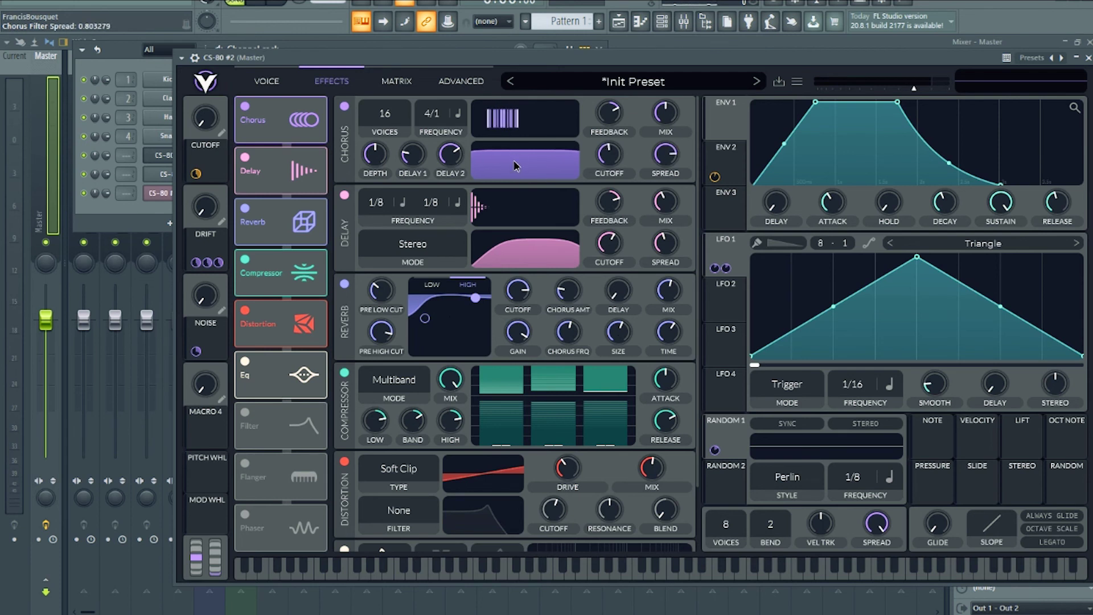
drag(515, 164, 535, 183)
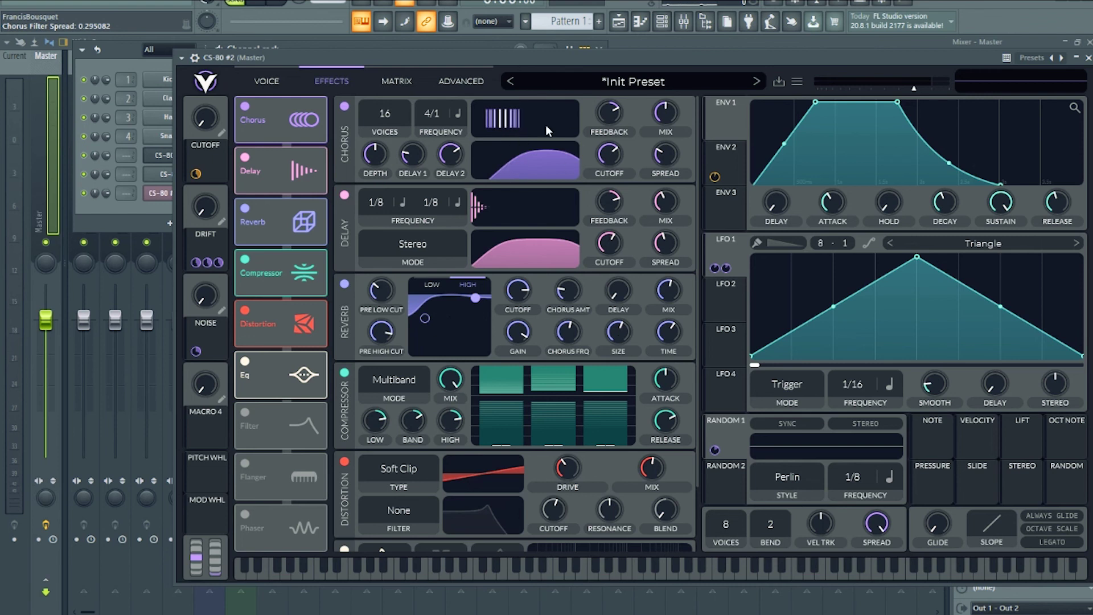
drag(665, 113, 692, 59)
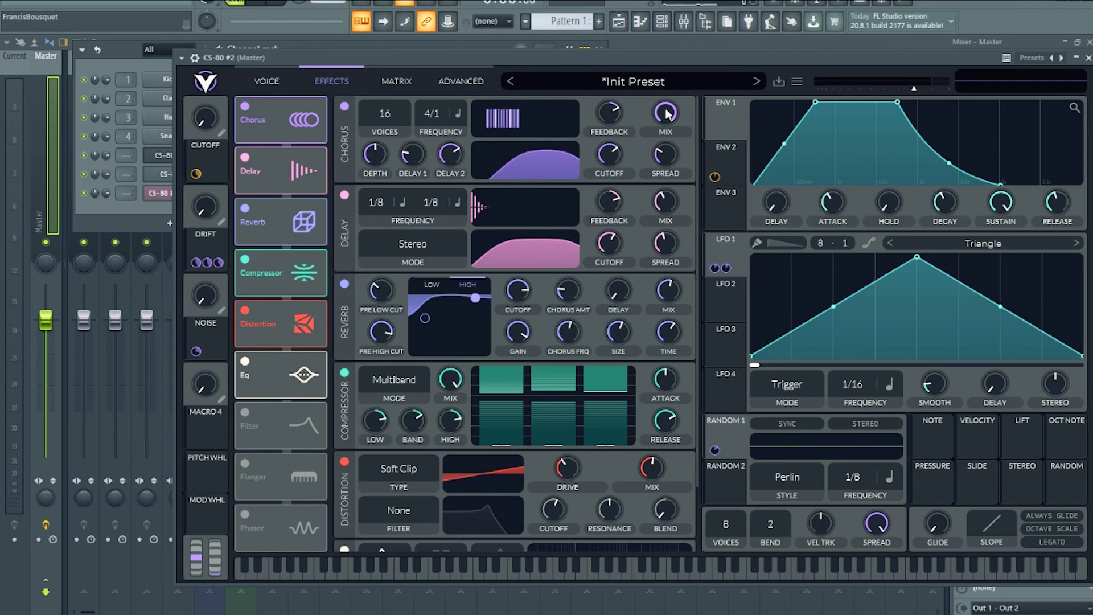
mouse_move(668, 112)
mouse_down()
mouse_move(655, 206)
mouse_move(671, 110)
mouse_up()
scroll(667, 125, up, 5)
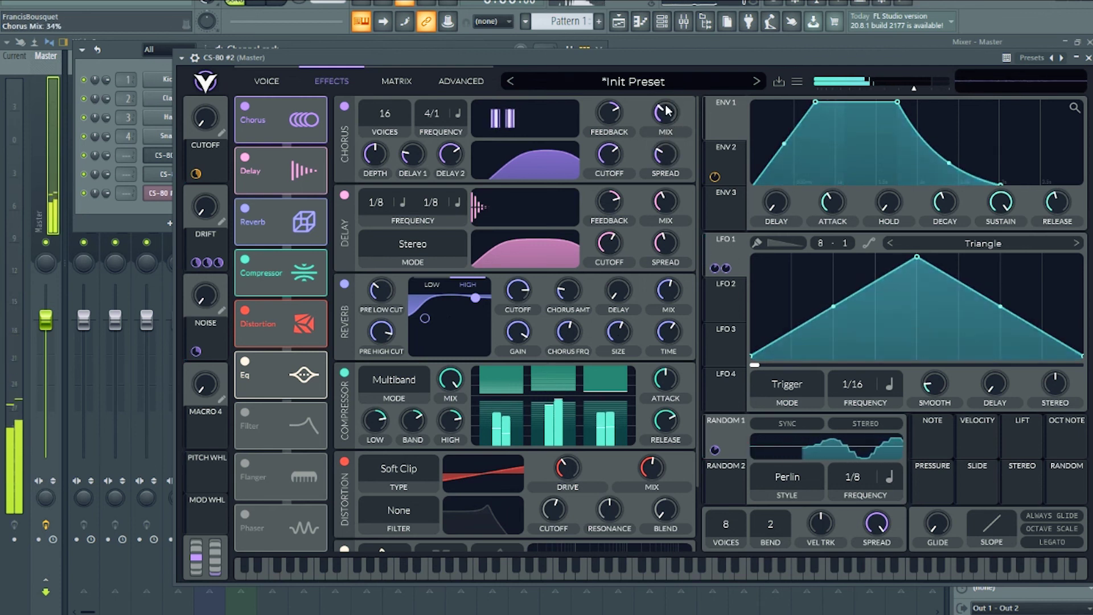
scroll(668, 127, down, 5)
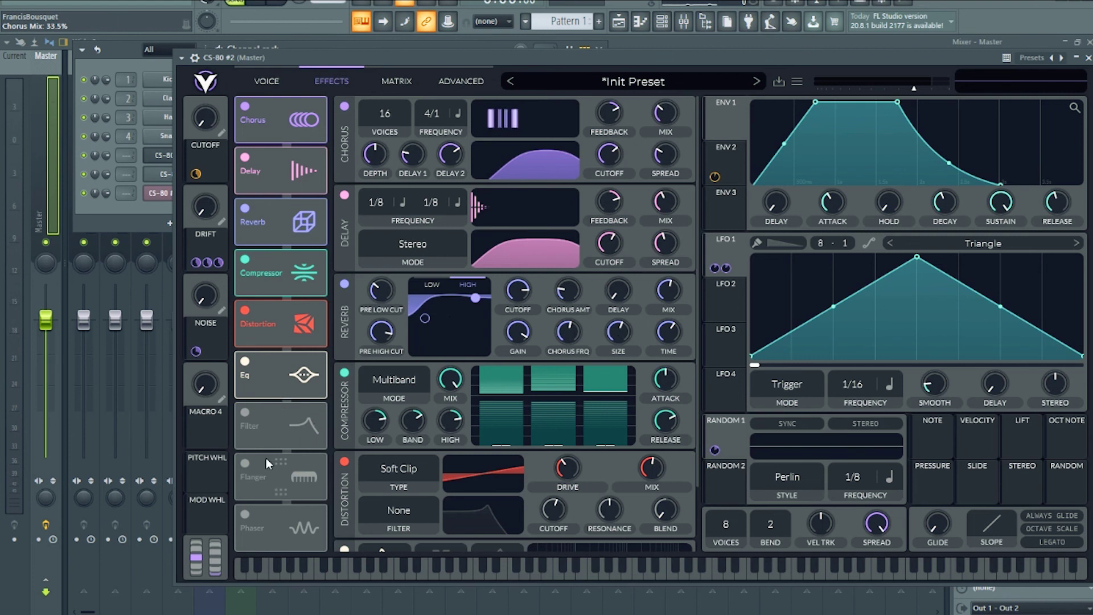
- Enable the Flanger at 22% mix and the Phaser with its mix lowered to about 12.5%
click(290, 475)
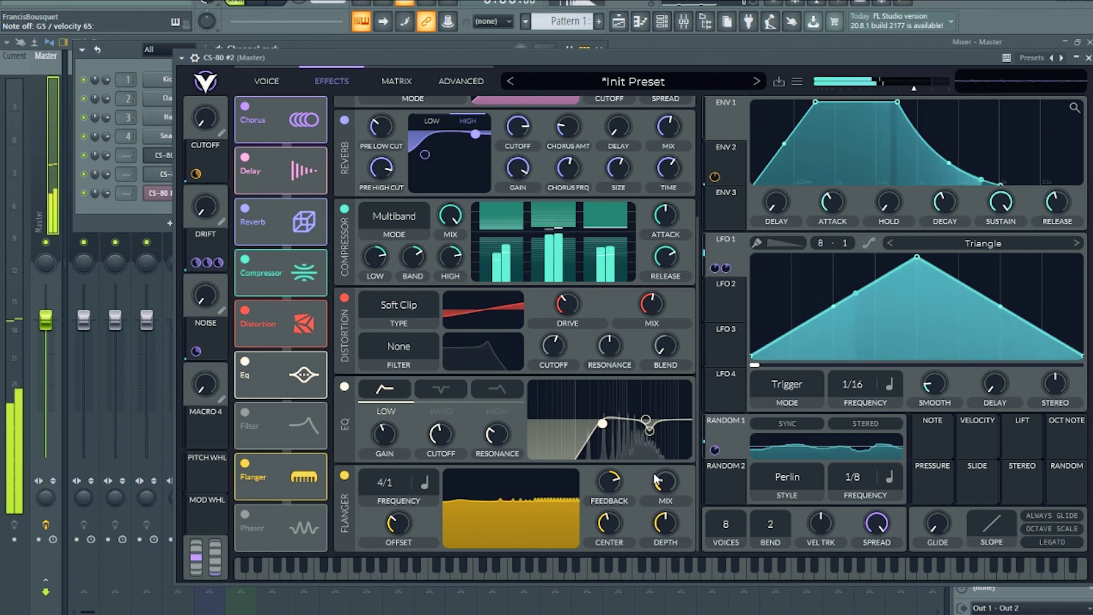
drag(664, 482, 664, 487)
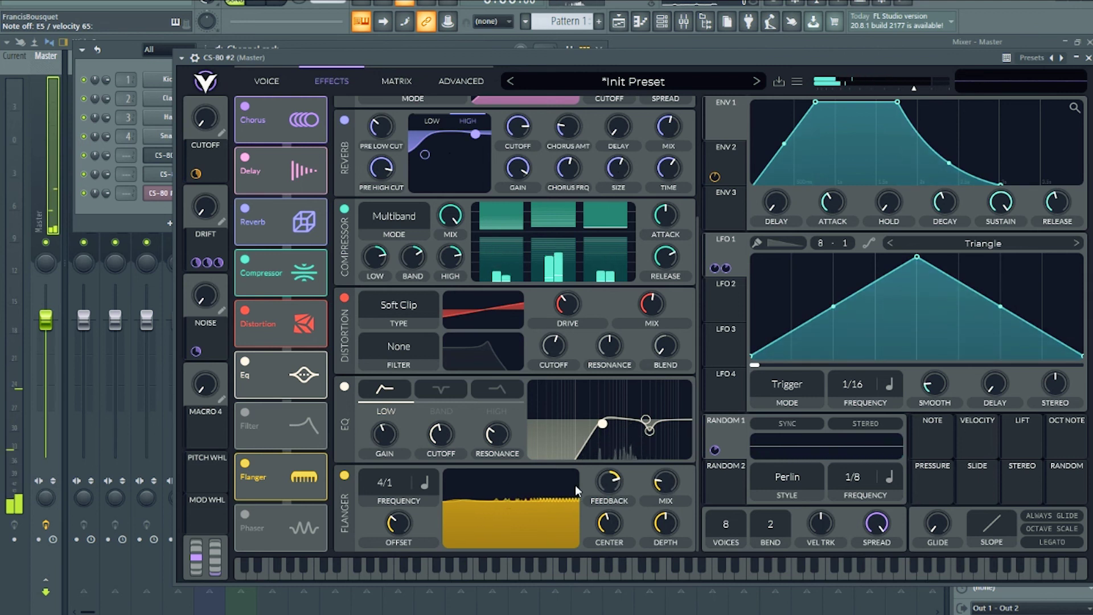
click(324, 510)
scroll(544, 451, down, 3)
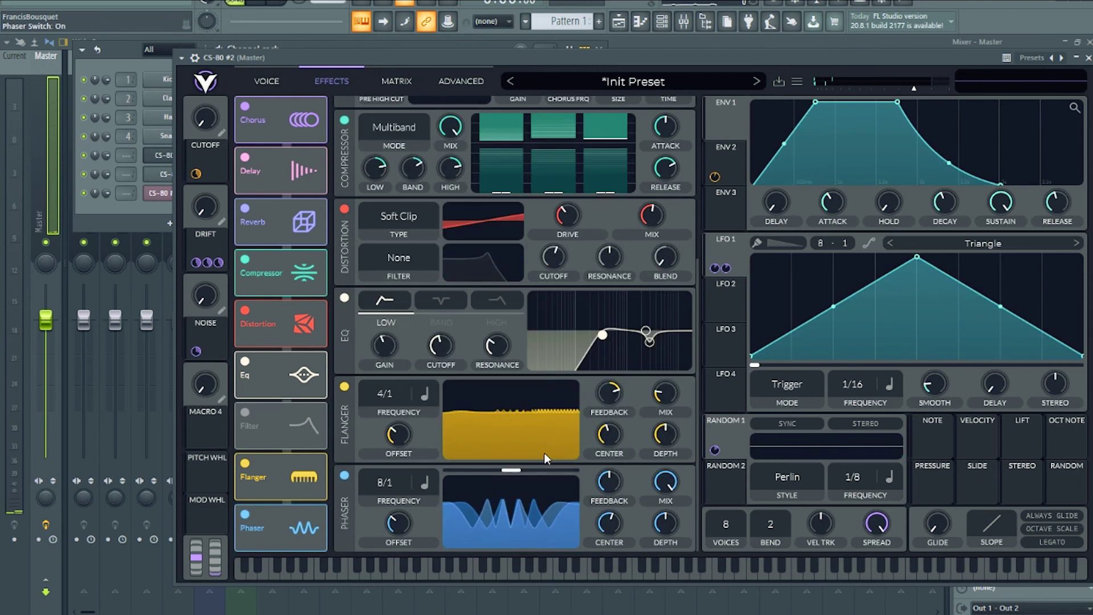
drag(664, 488, 643, 575)
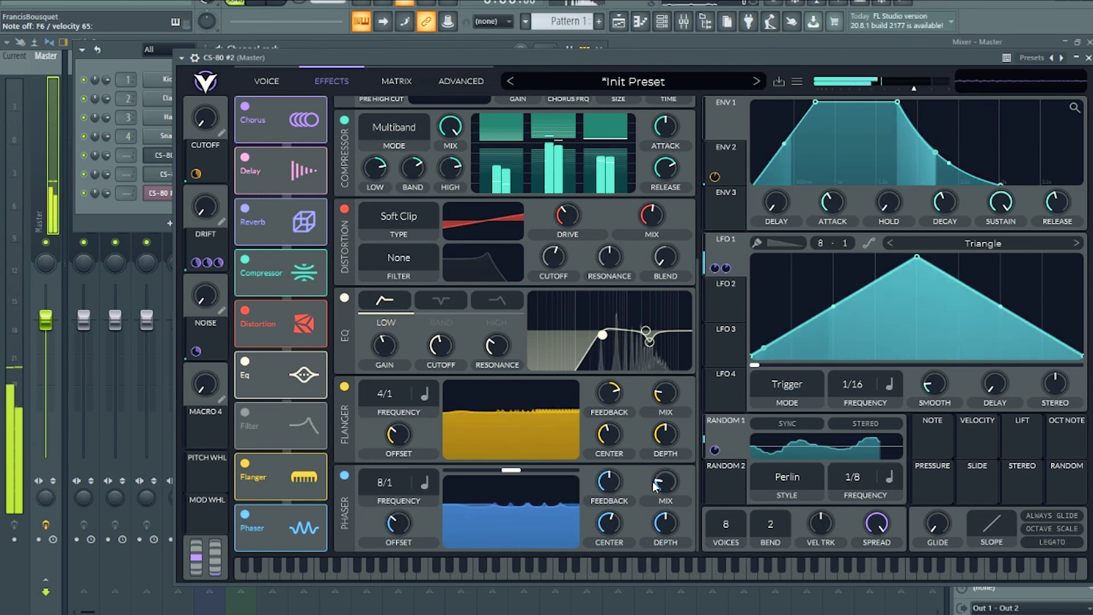
drag(657, 487, 651, 491)
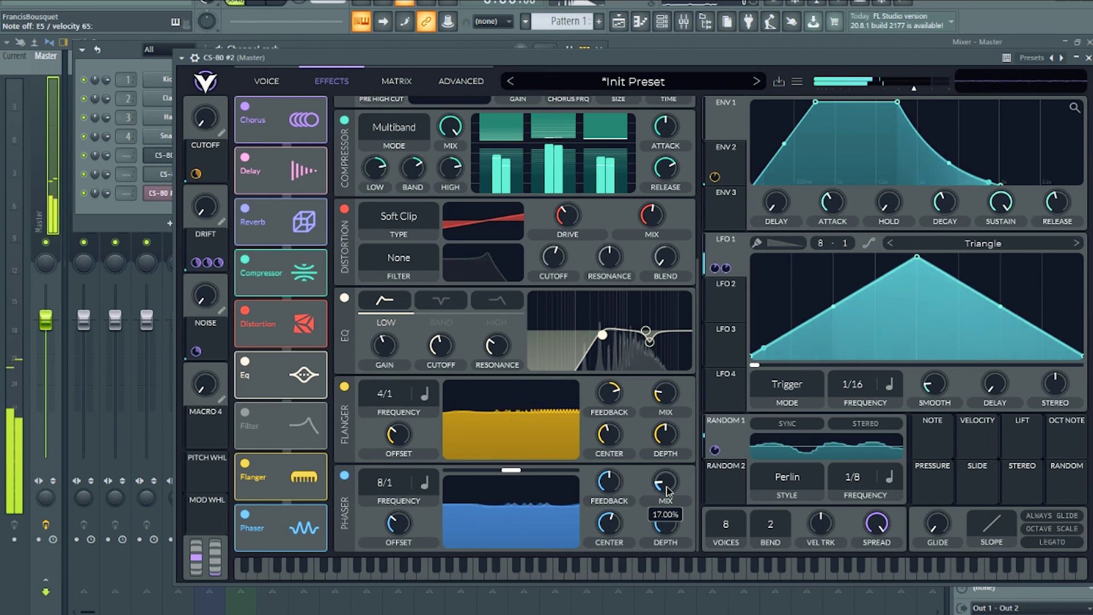
scroll(669, 491, down, 4)
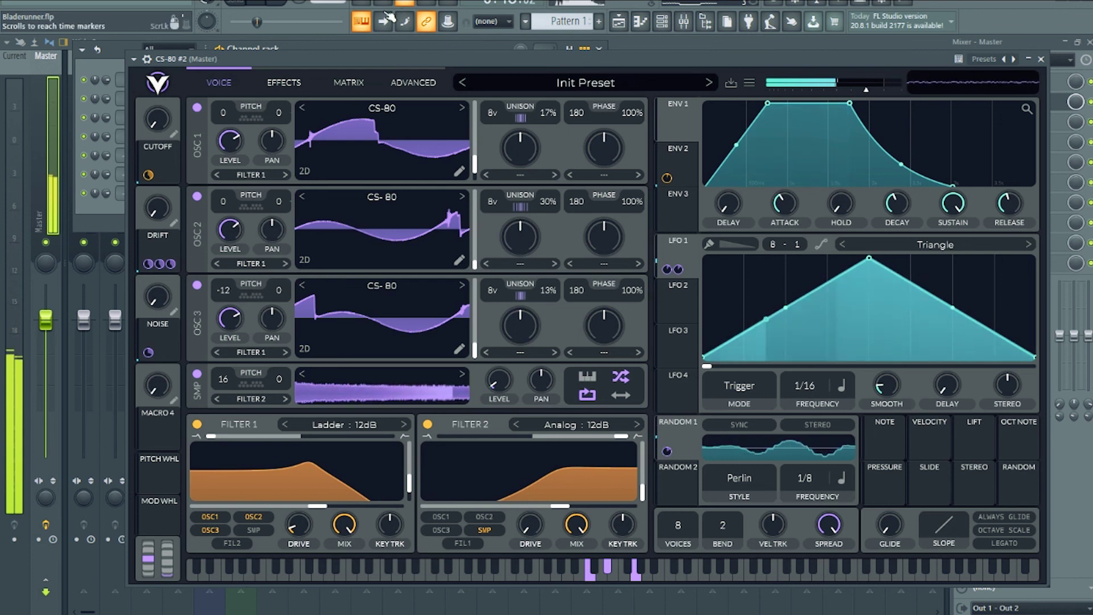
- Stop FL Studio's project playback so the CS-80 pad goes silent
click(271, 3)
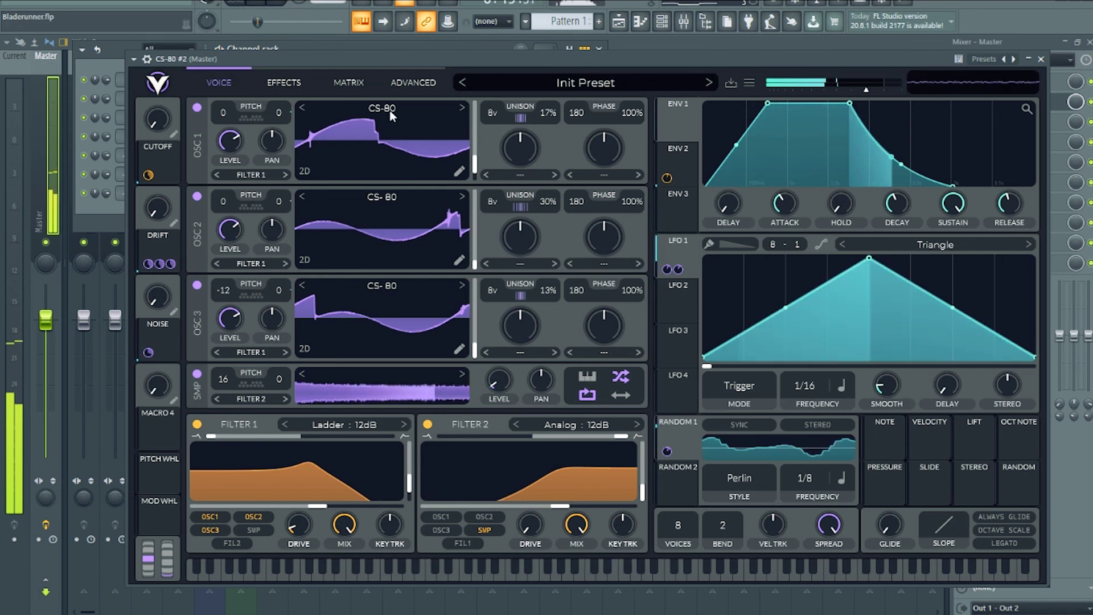